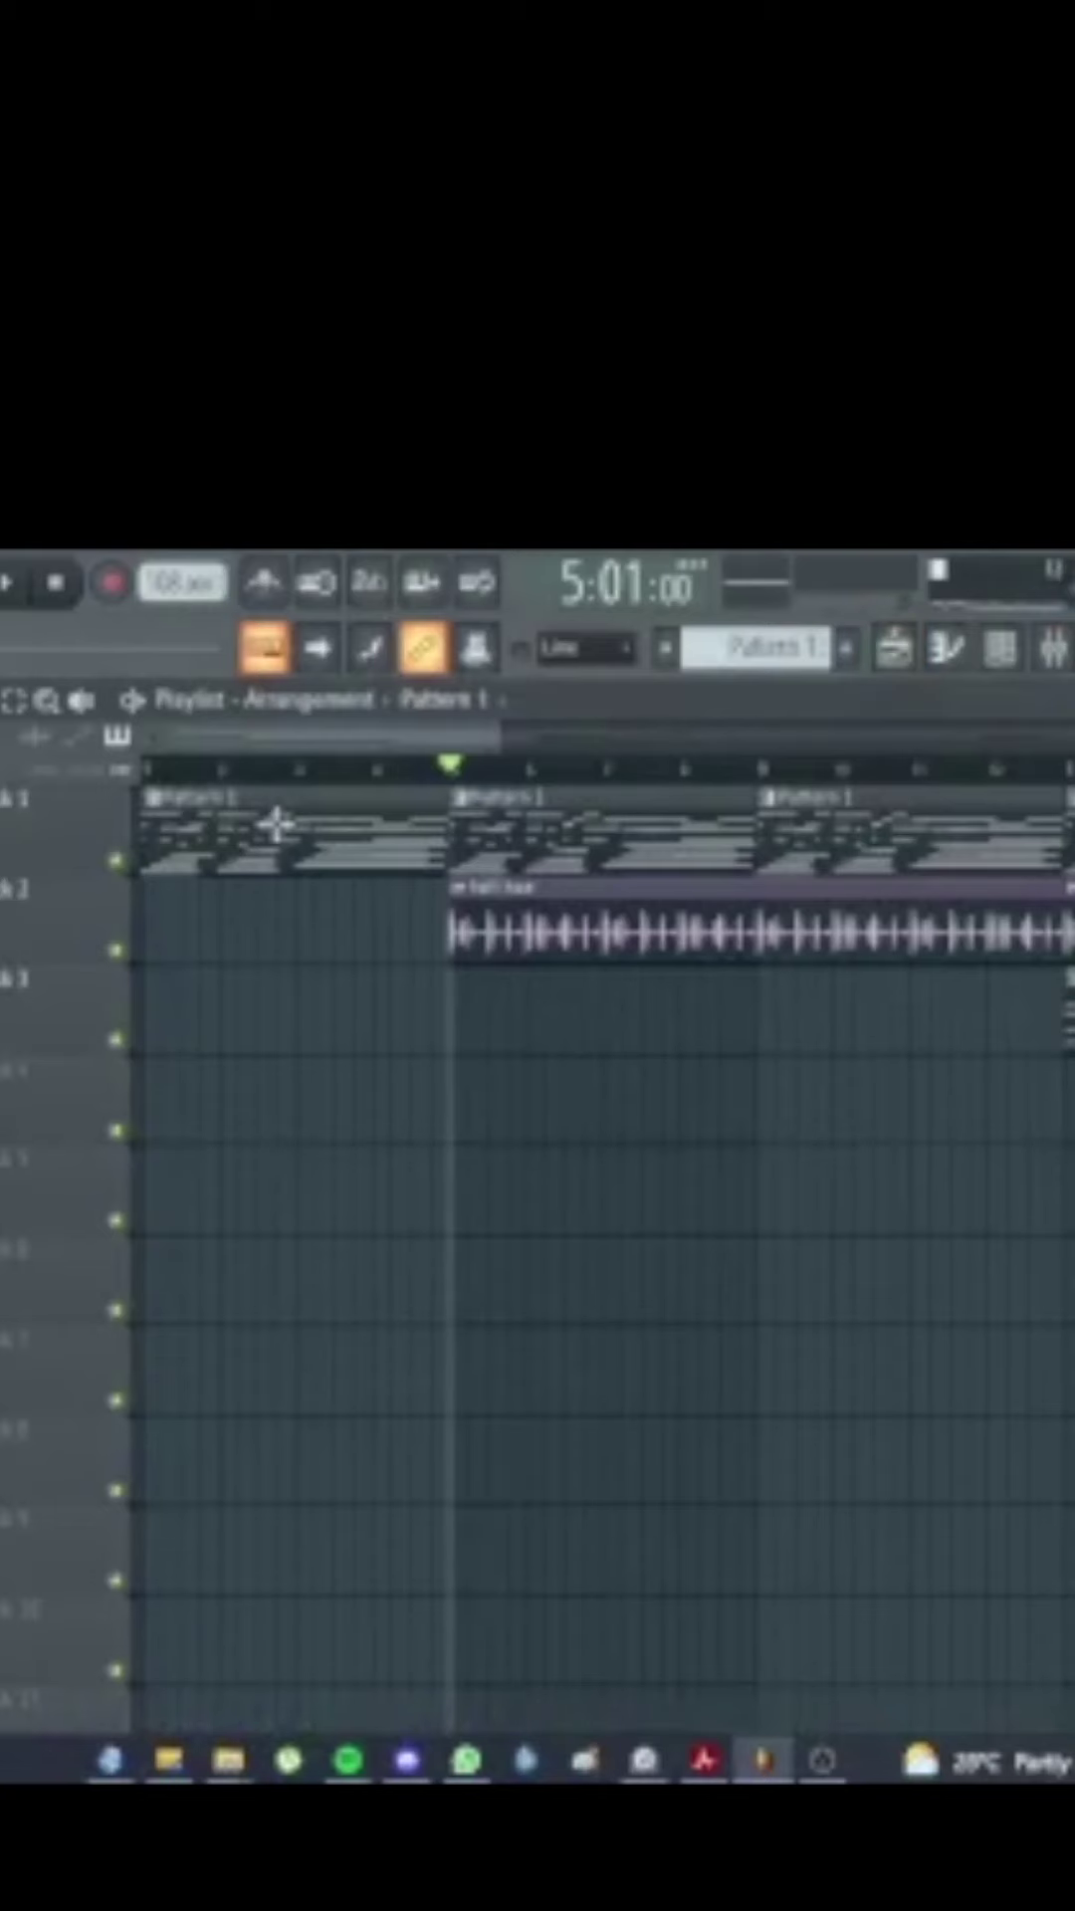
Step: Solo playlist track 2 and play its audio clip on its own
left_click(960, 659)
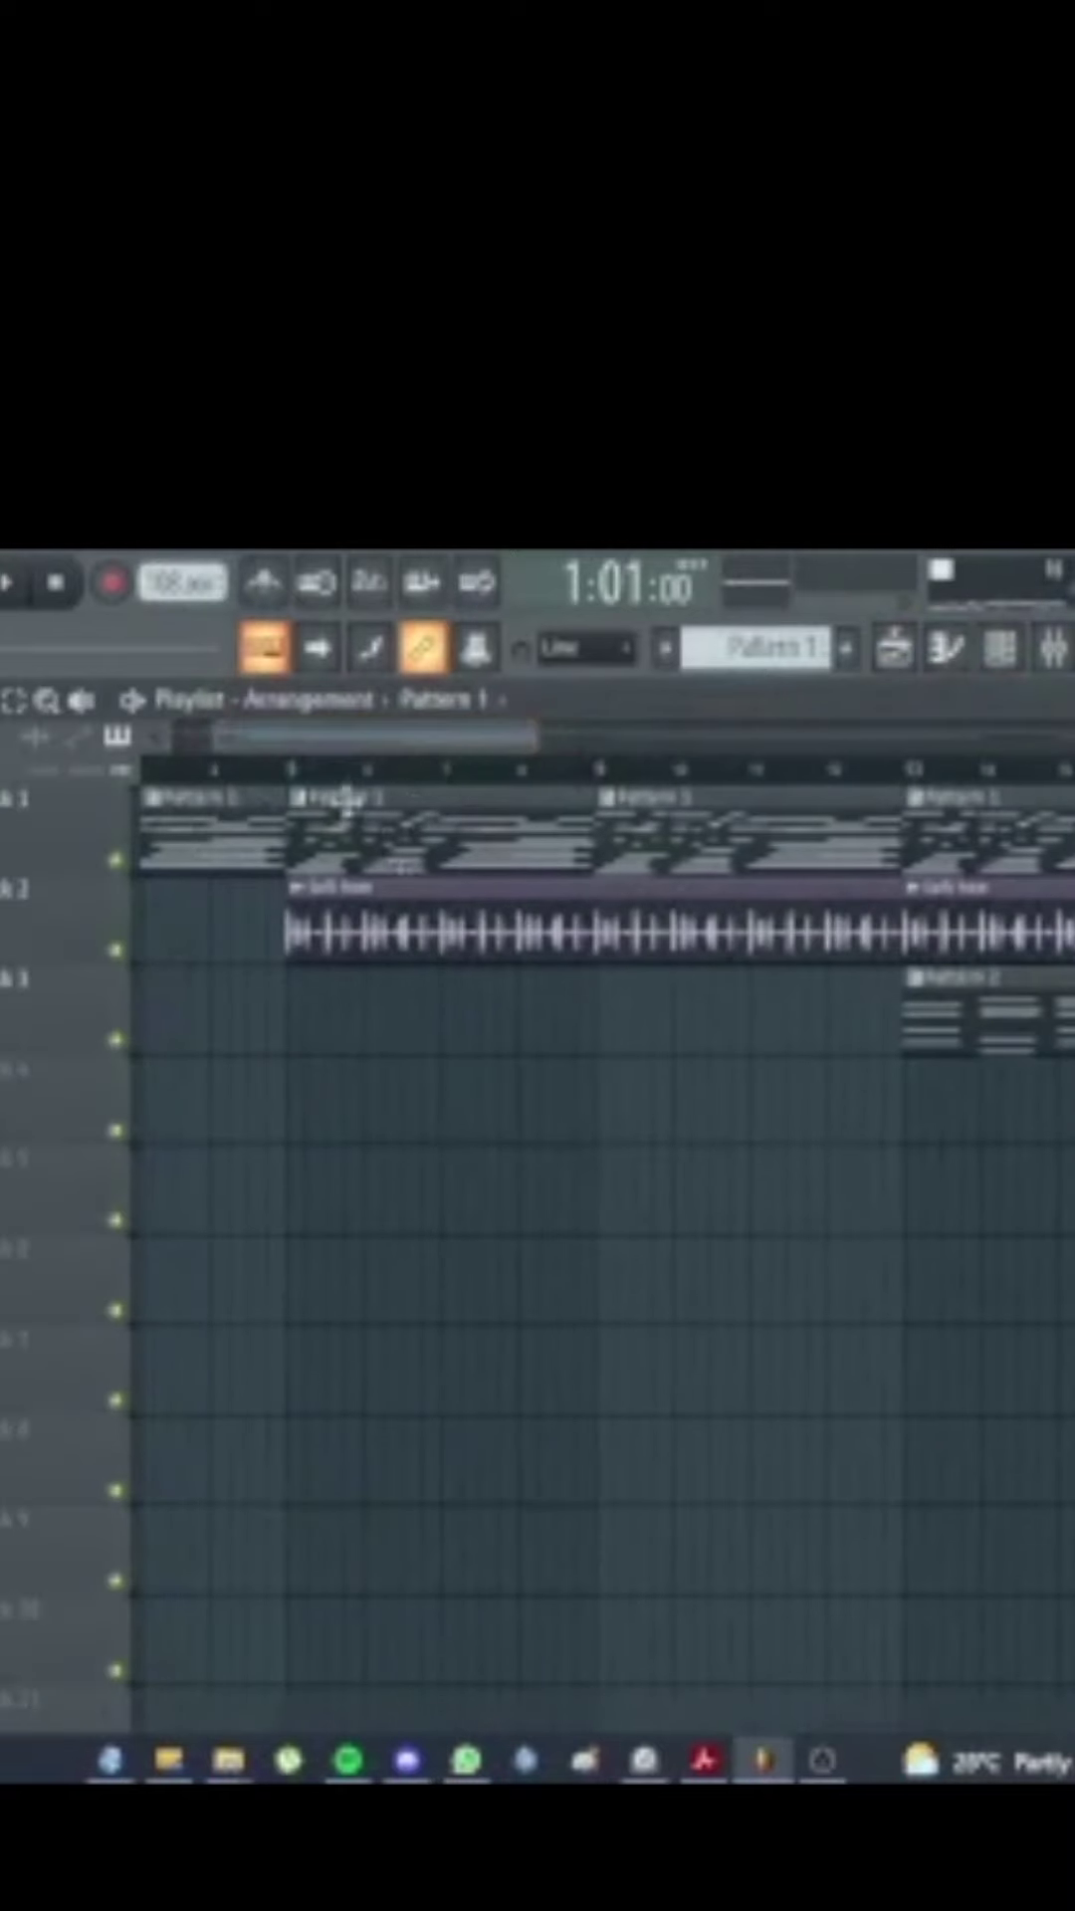
left_click(115, 950, "ctrl")
key("space")
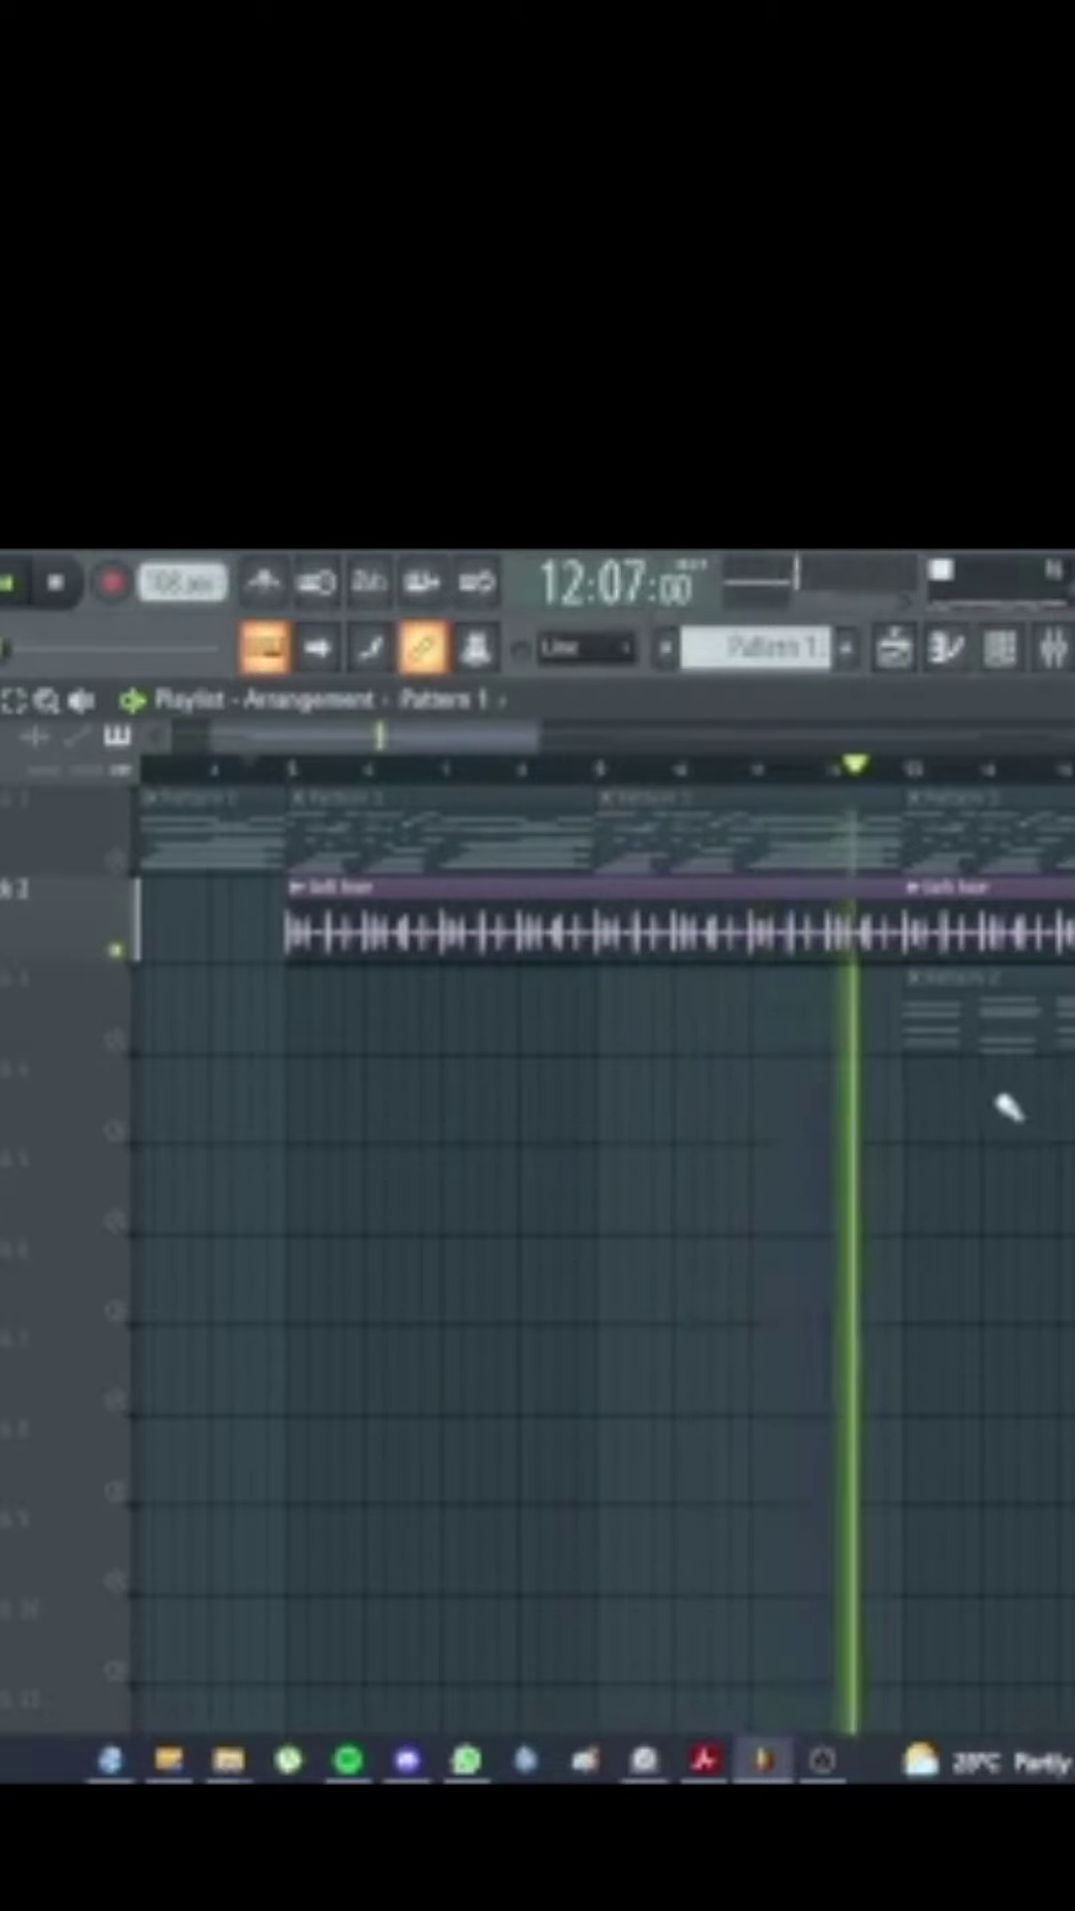
Step: Move playback to bar 13, solo track 3 and play its pattern from there
left_click(900, 774)
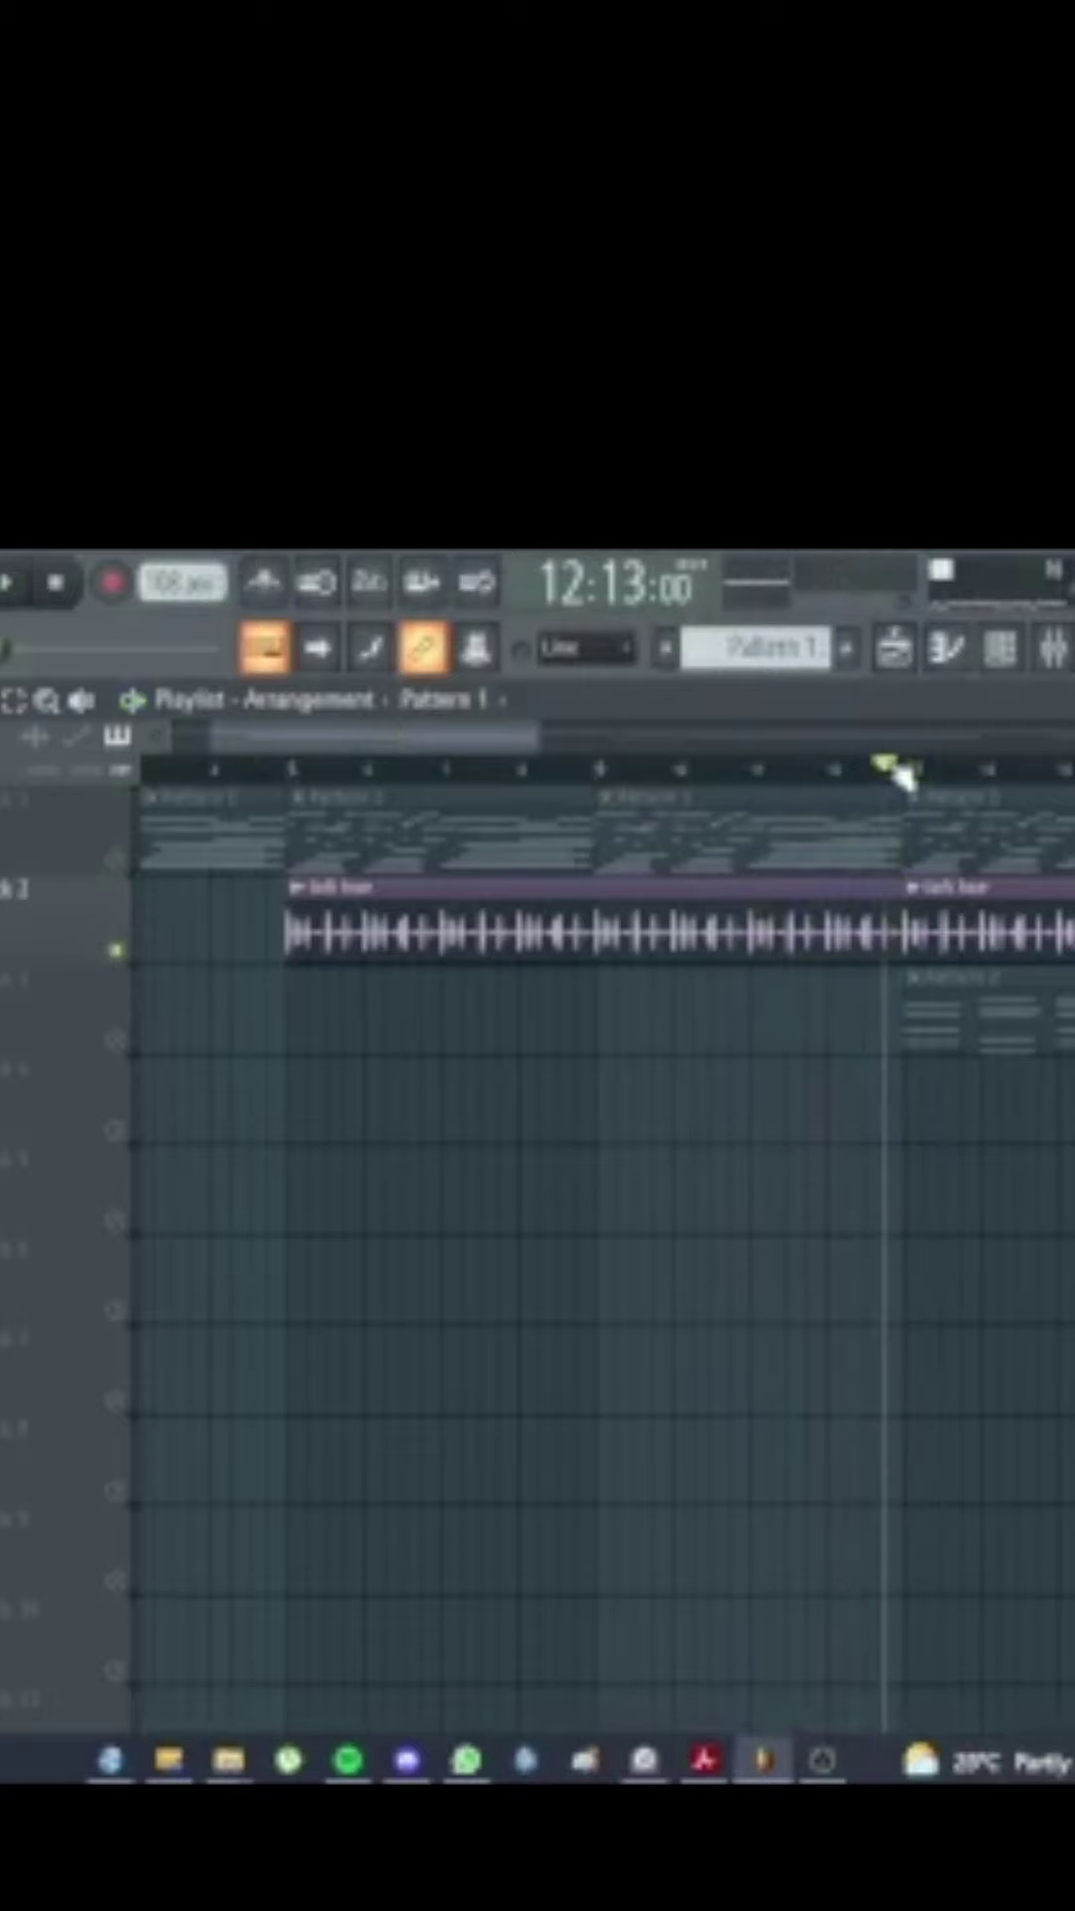
left_click(907, 771)
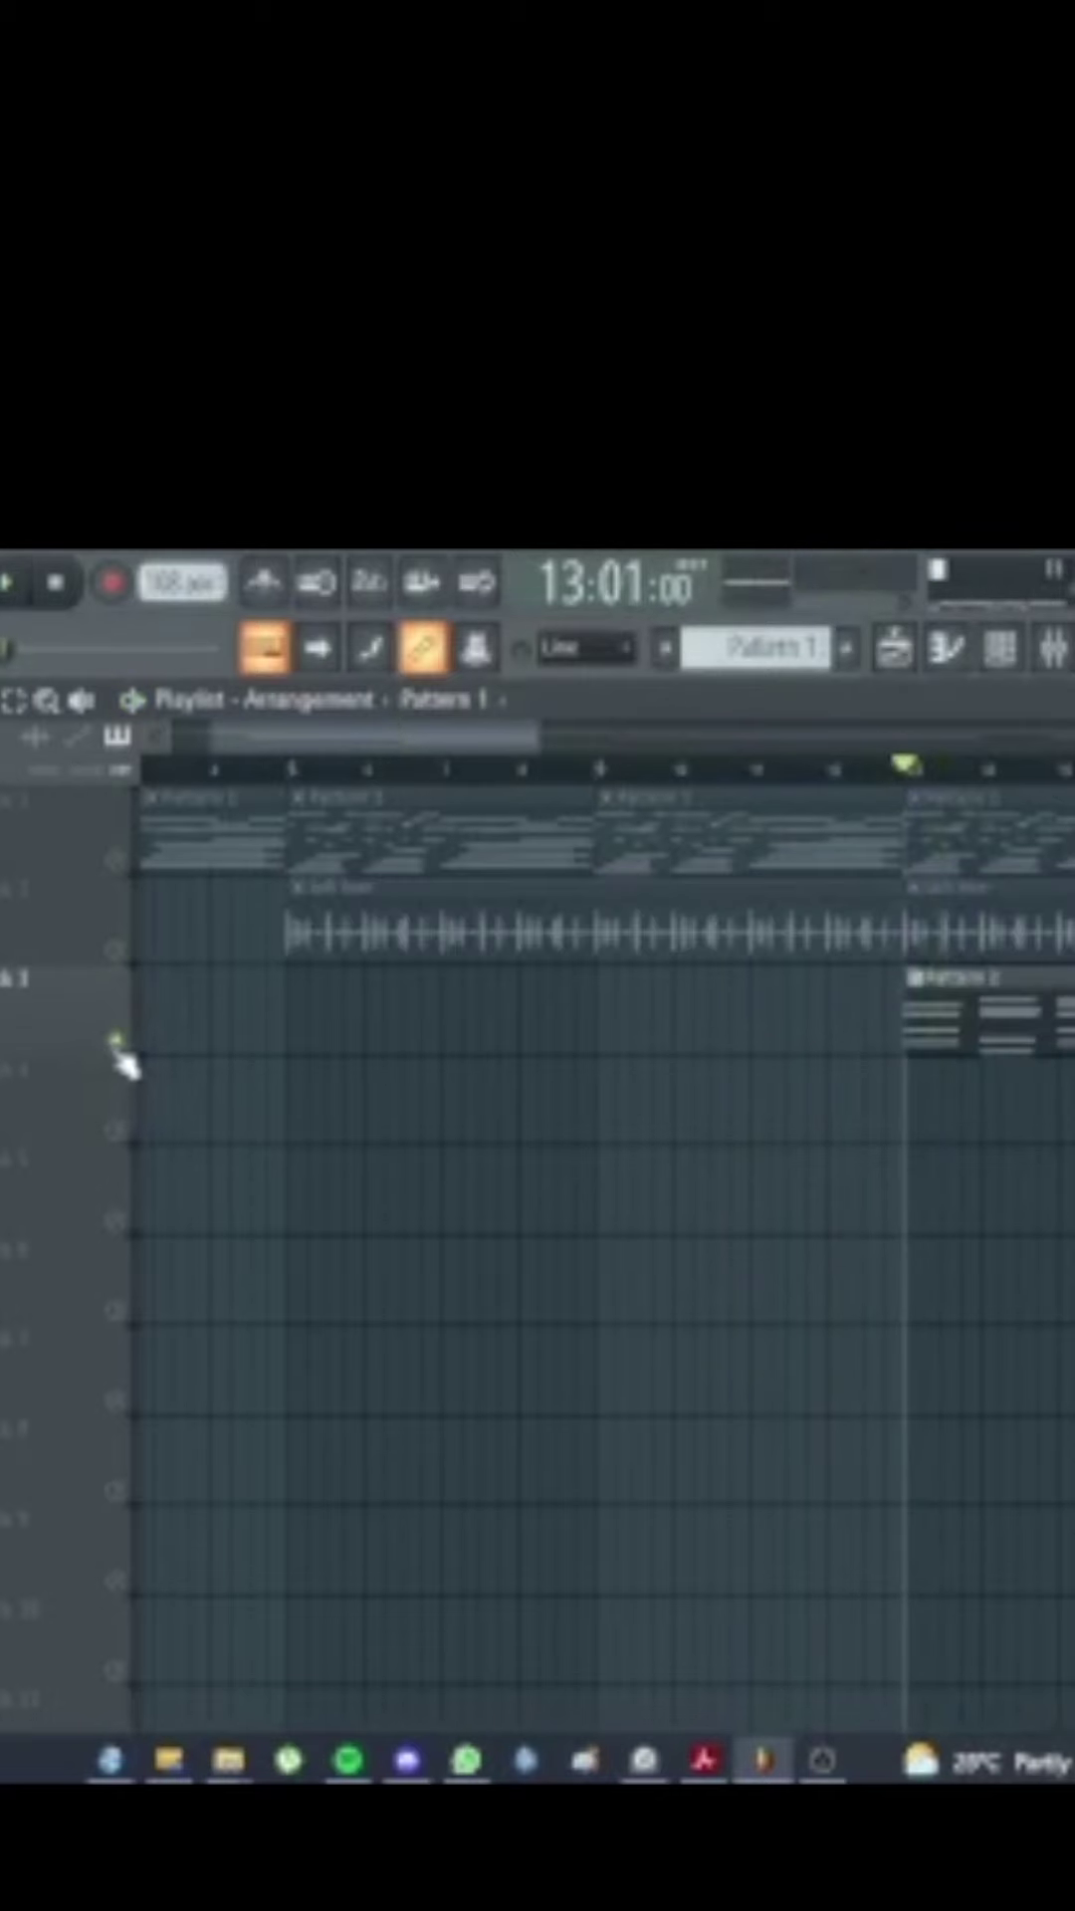
key("space")
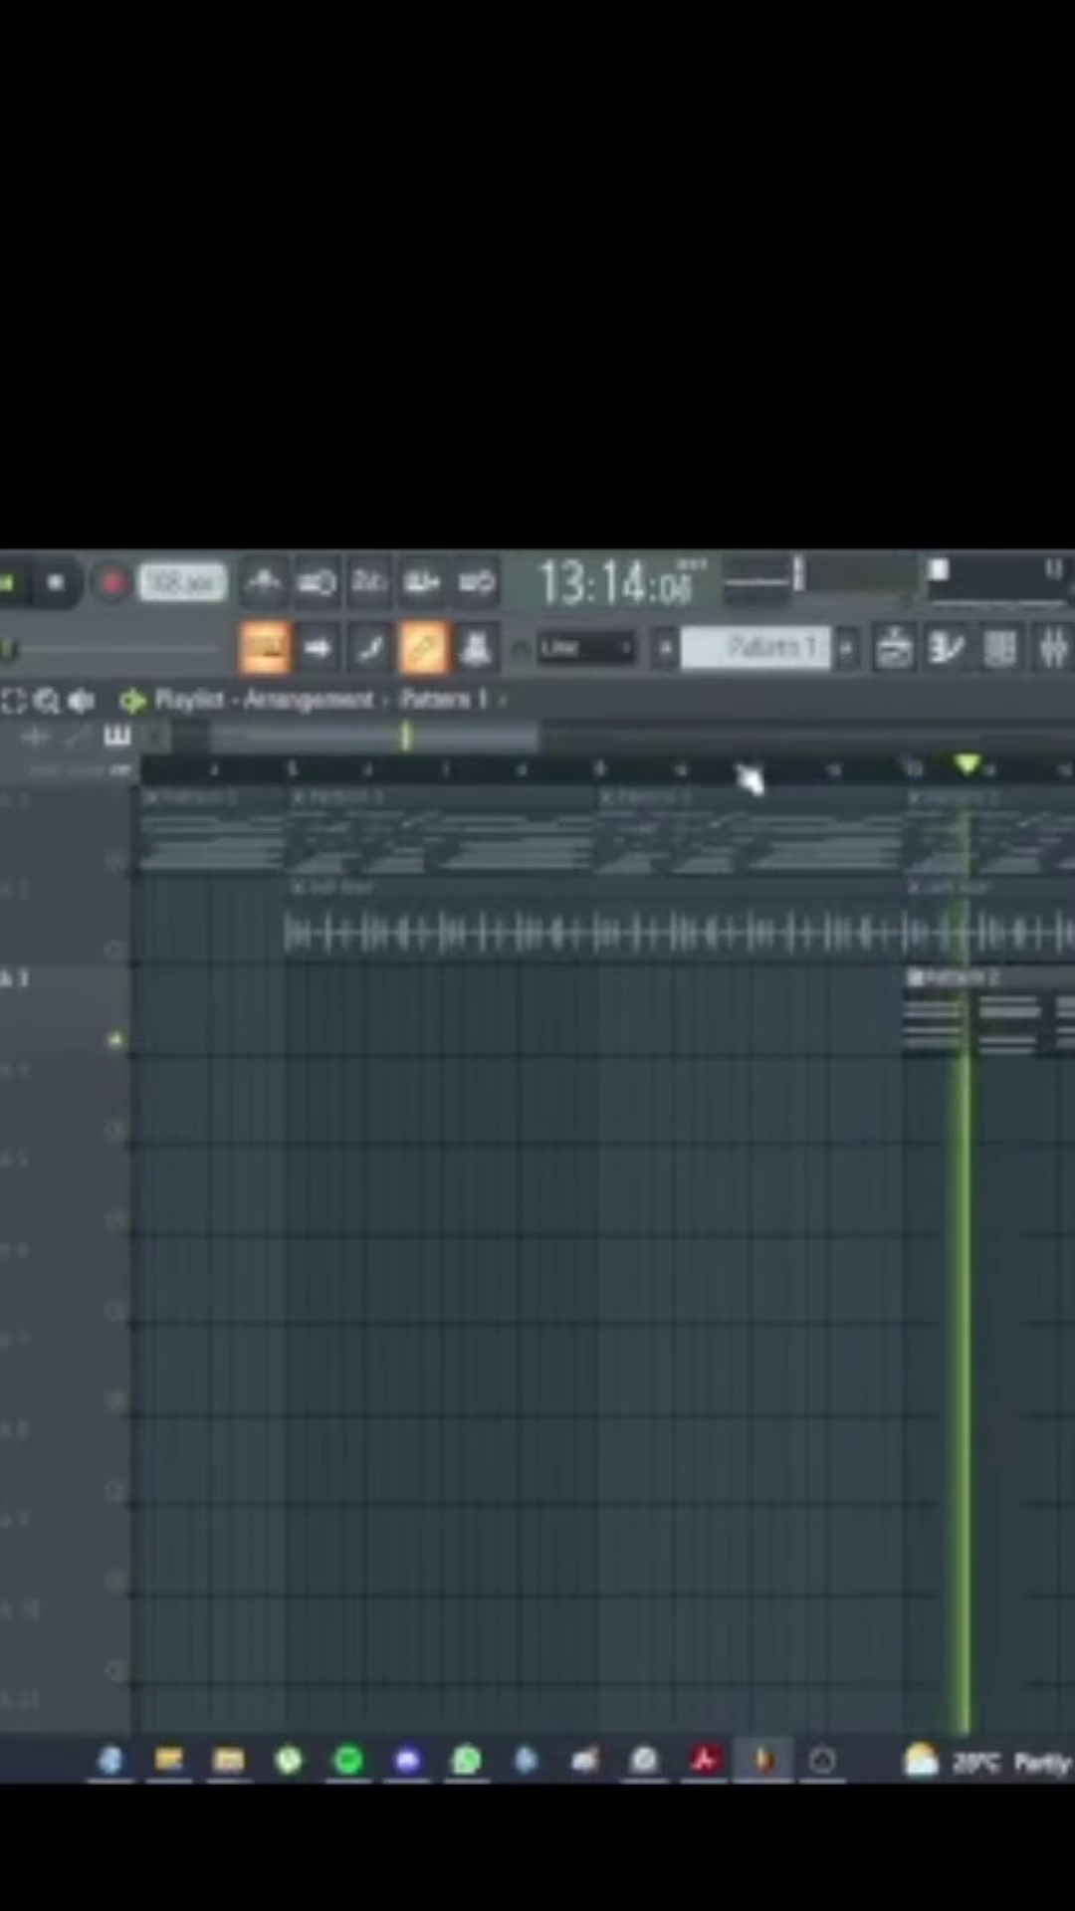
Step: Play the arrangement with all tracks active, and start playback again from bar 21
left_click_drag(503, 741, 694, 746)
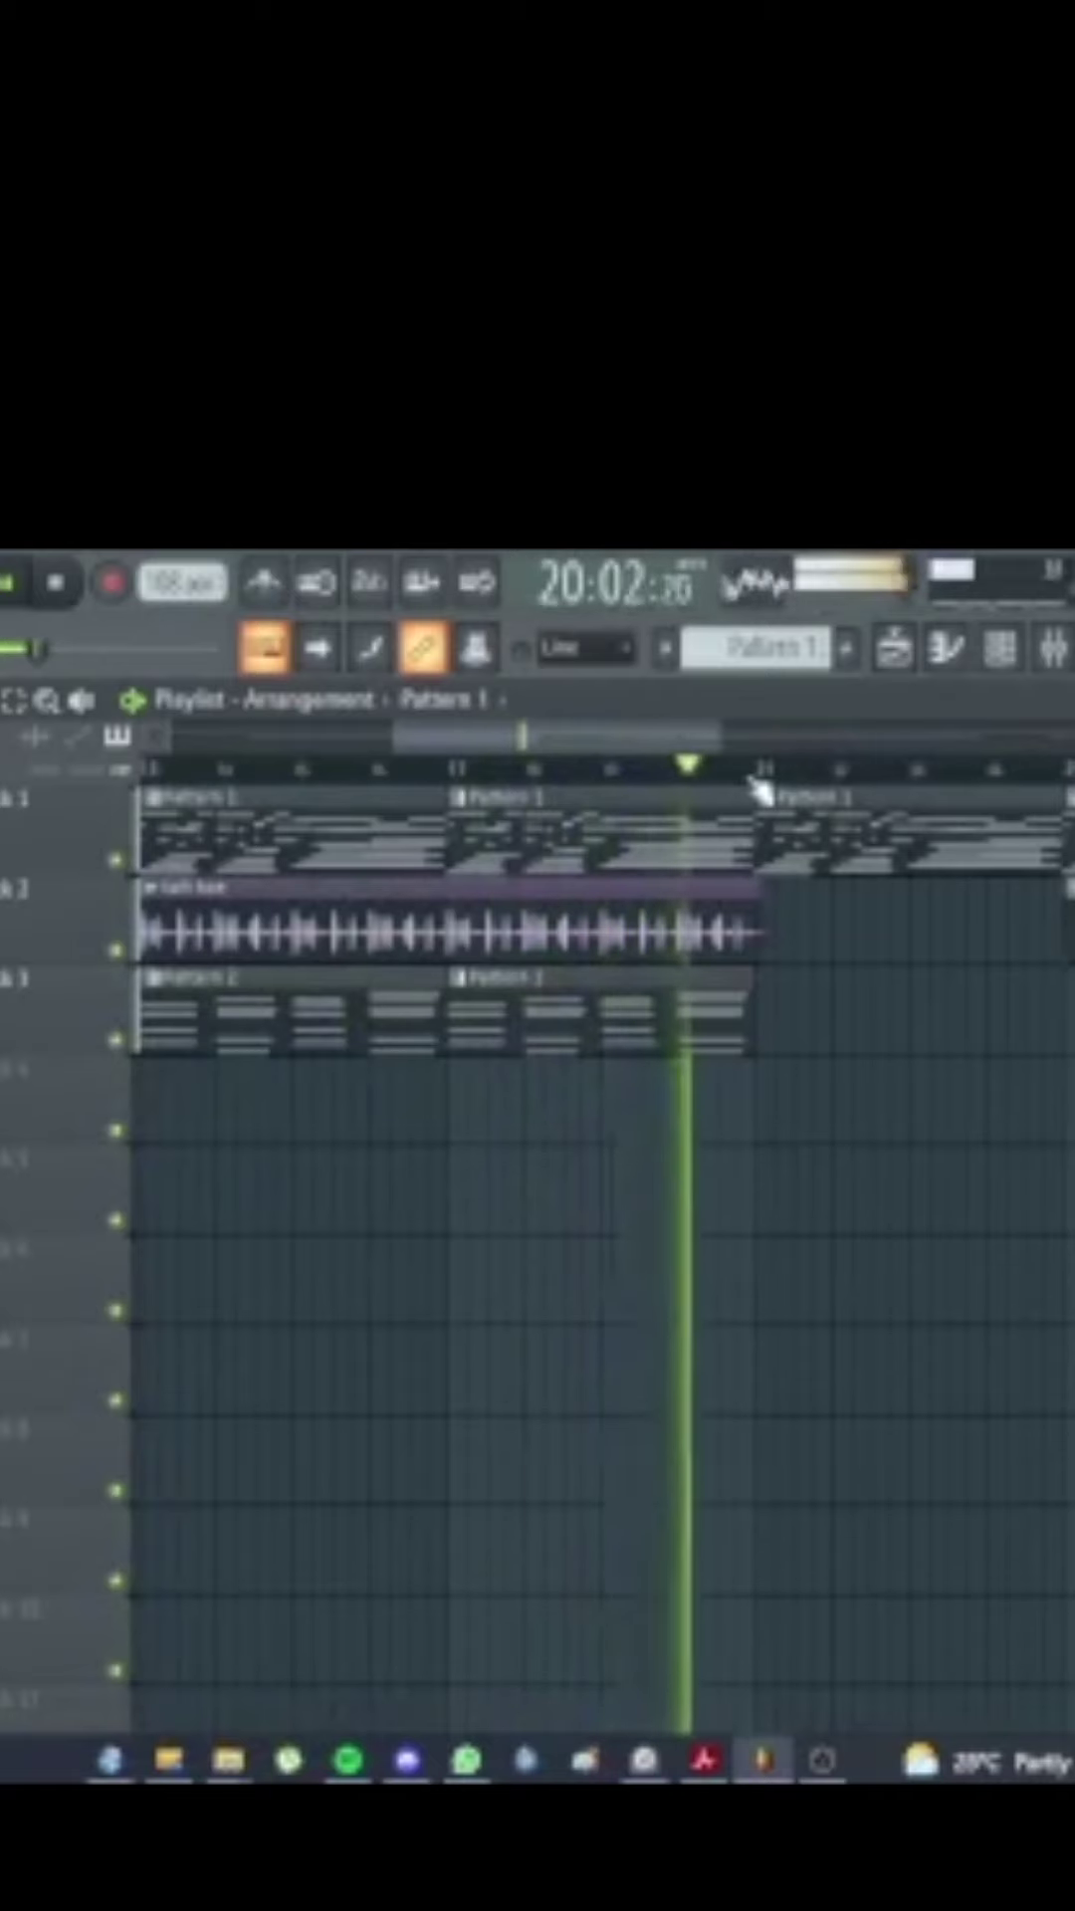
key("space")
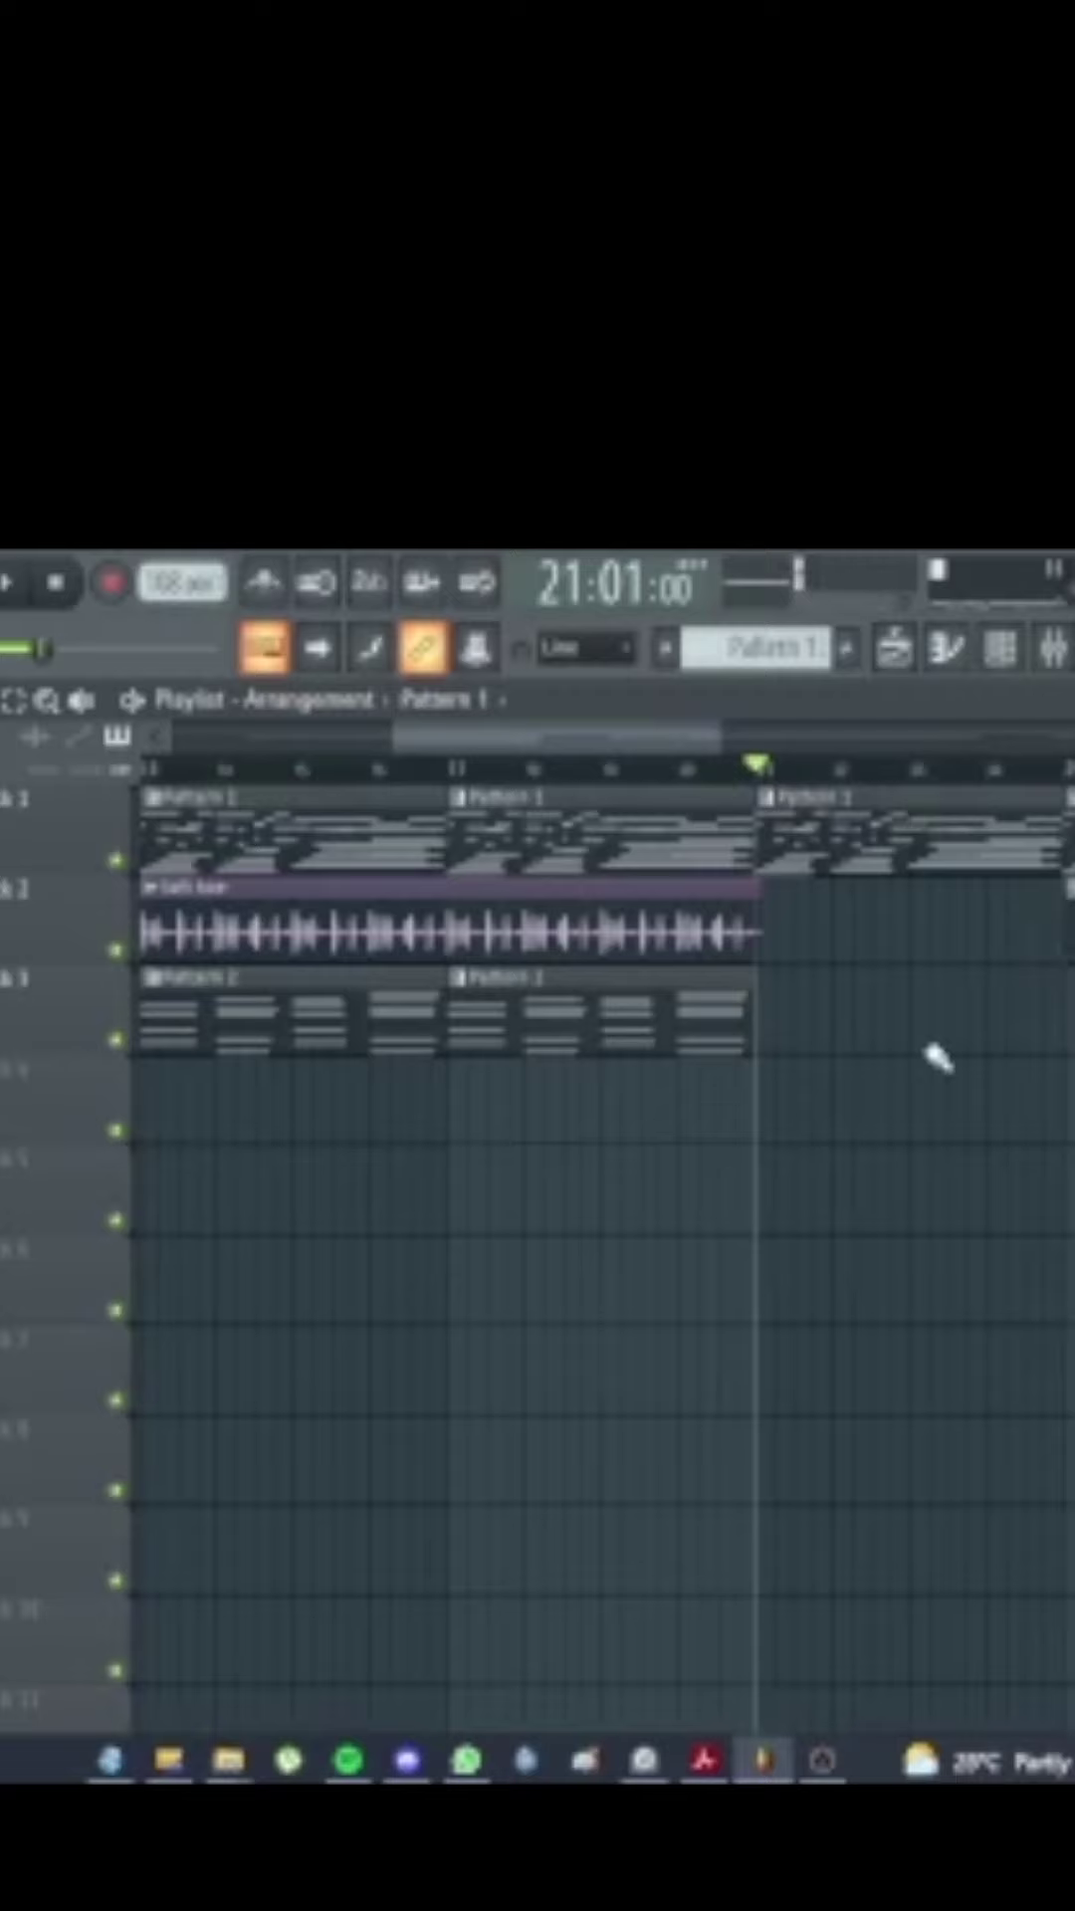
key("space")
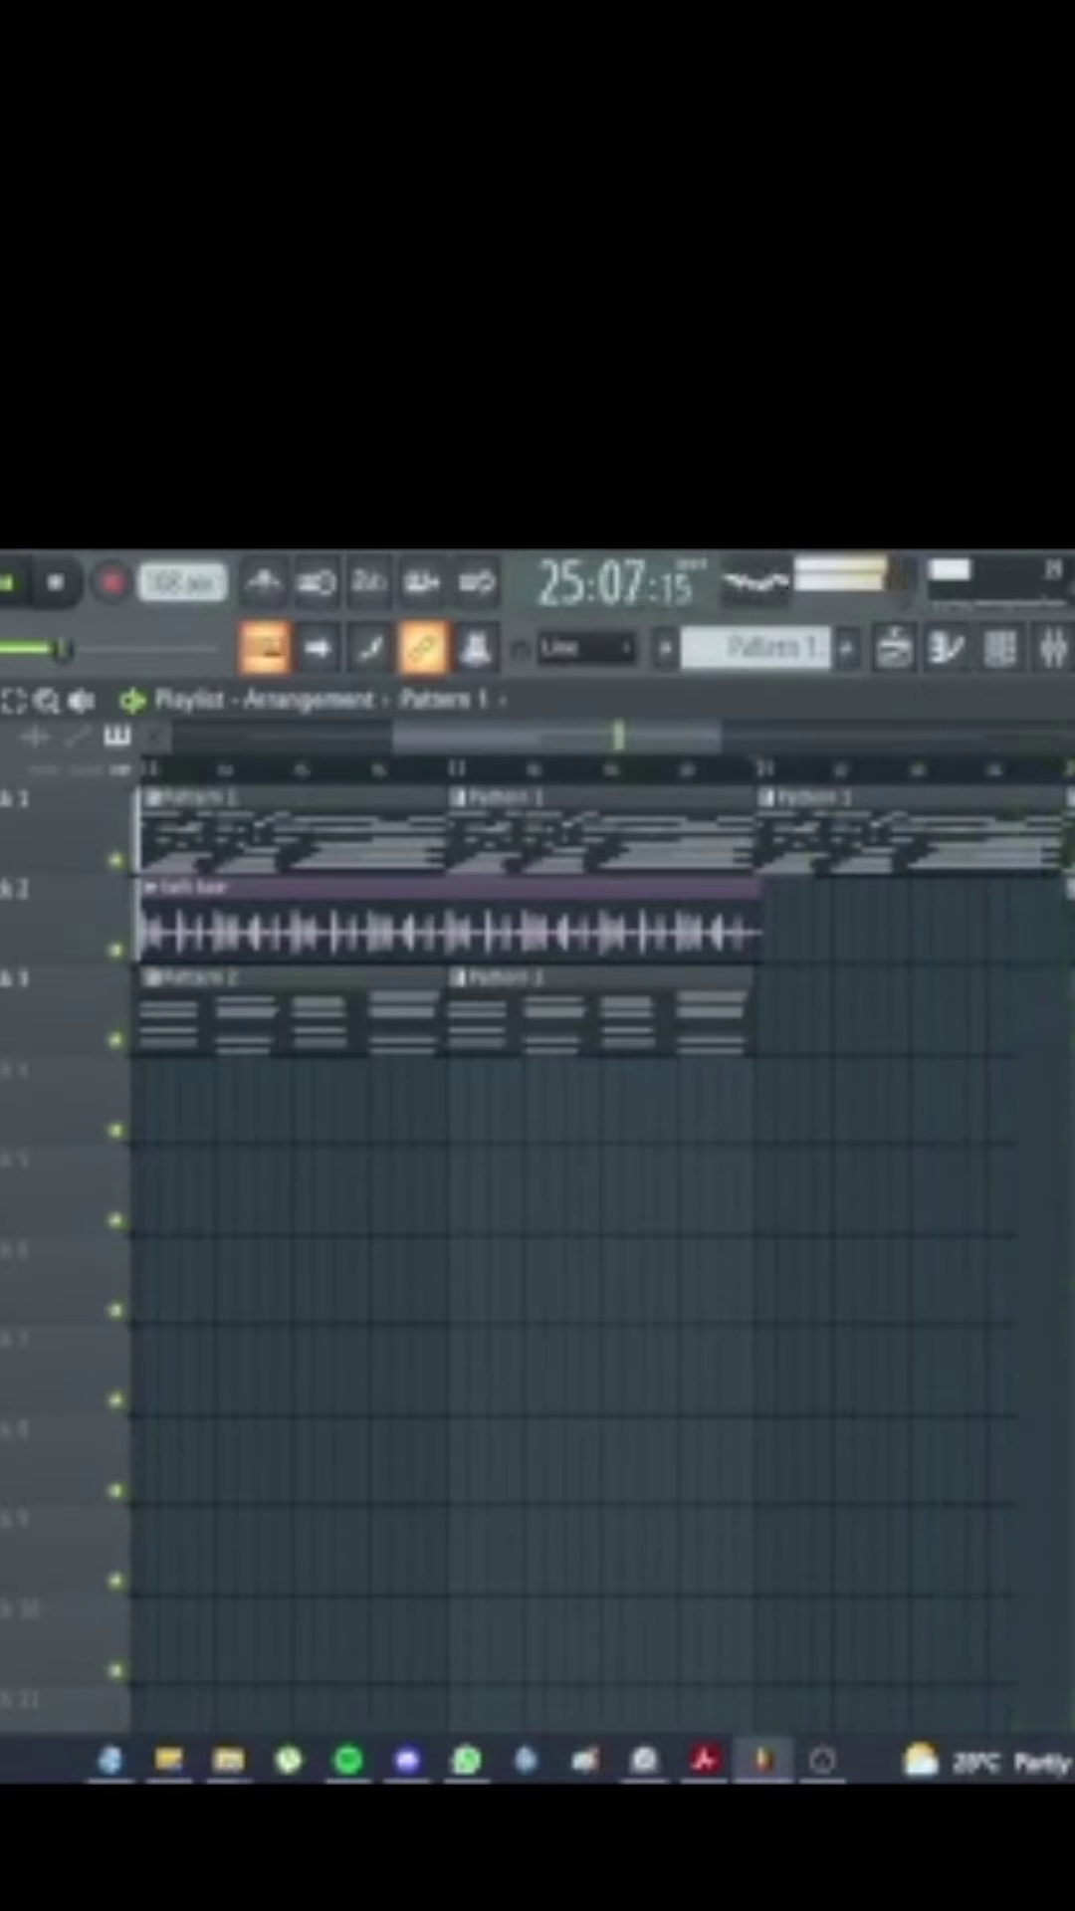
Step: Inspect the Deluxe Lofi Clap piano roll, the mixer and the channel rack while the song plays
key("F7")
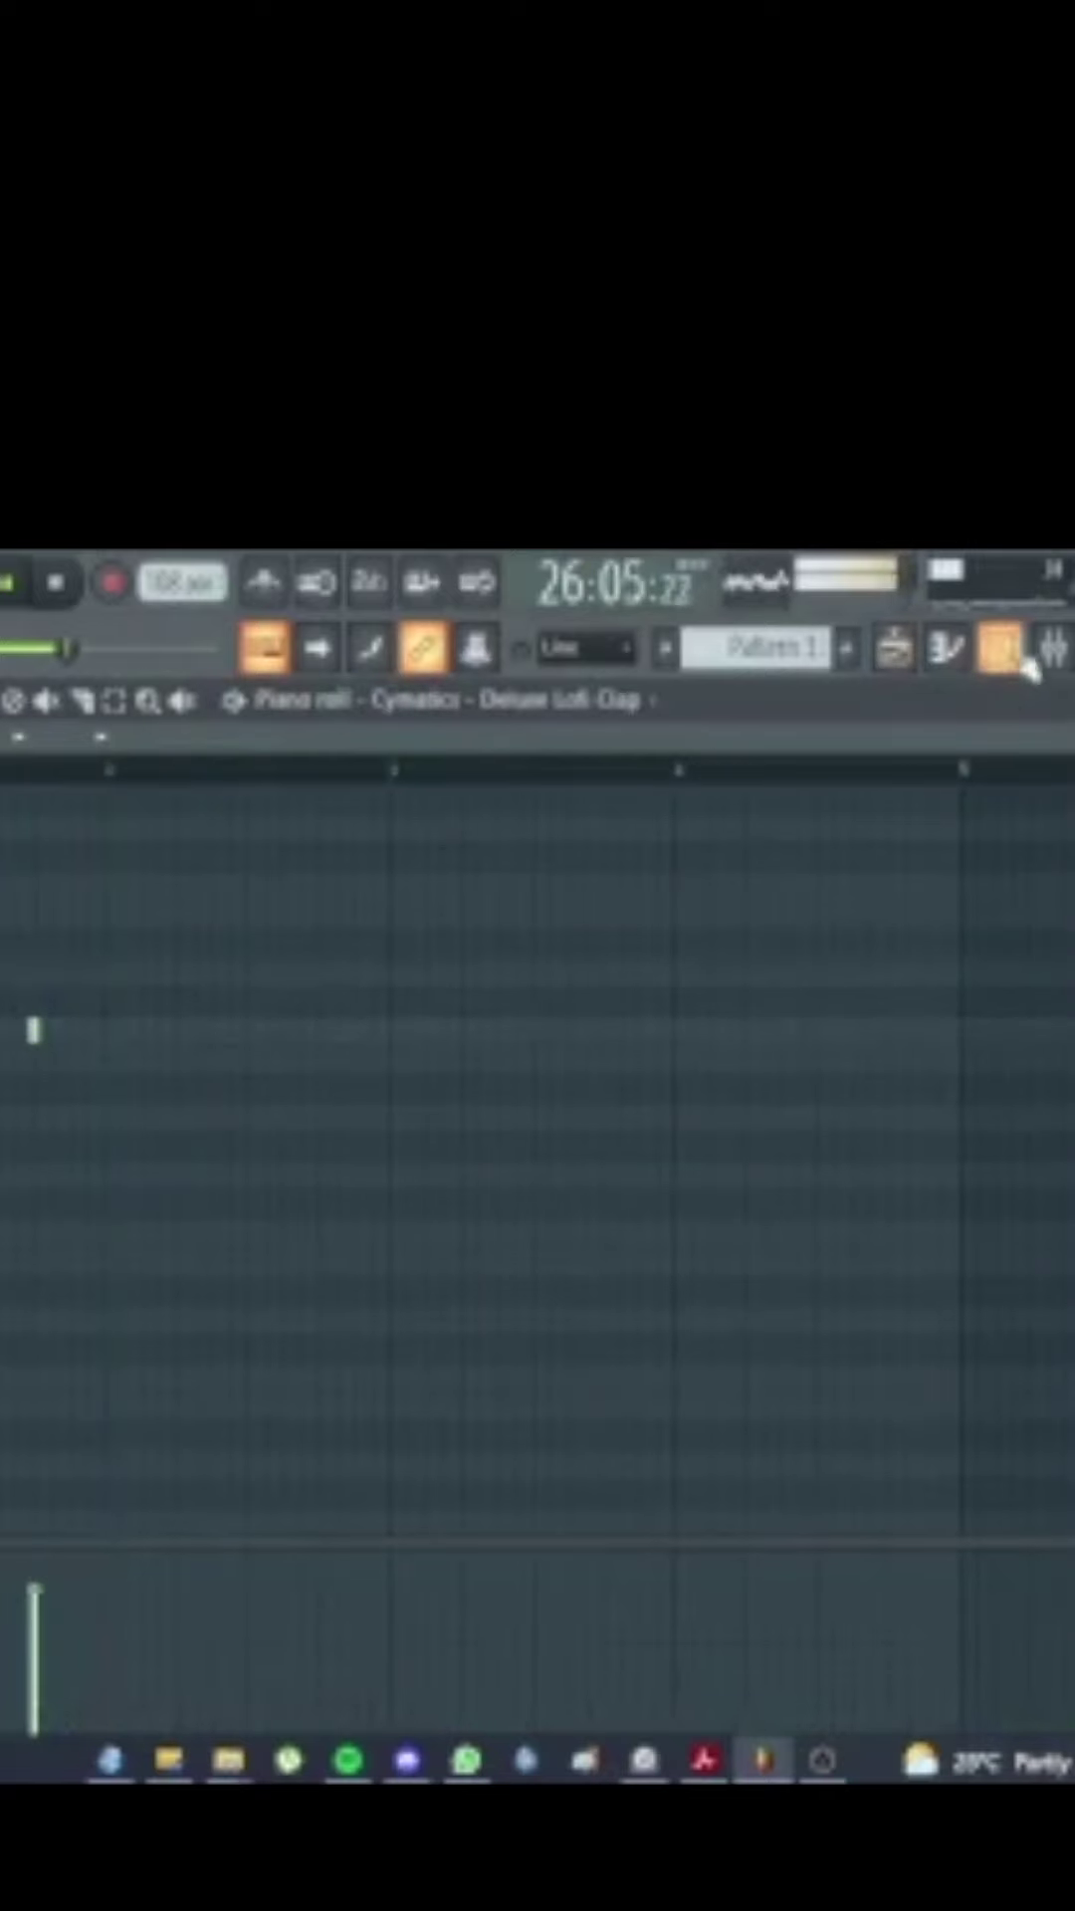
left_click(1053, 657)
left_click(1000, 648)
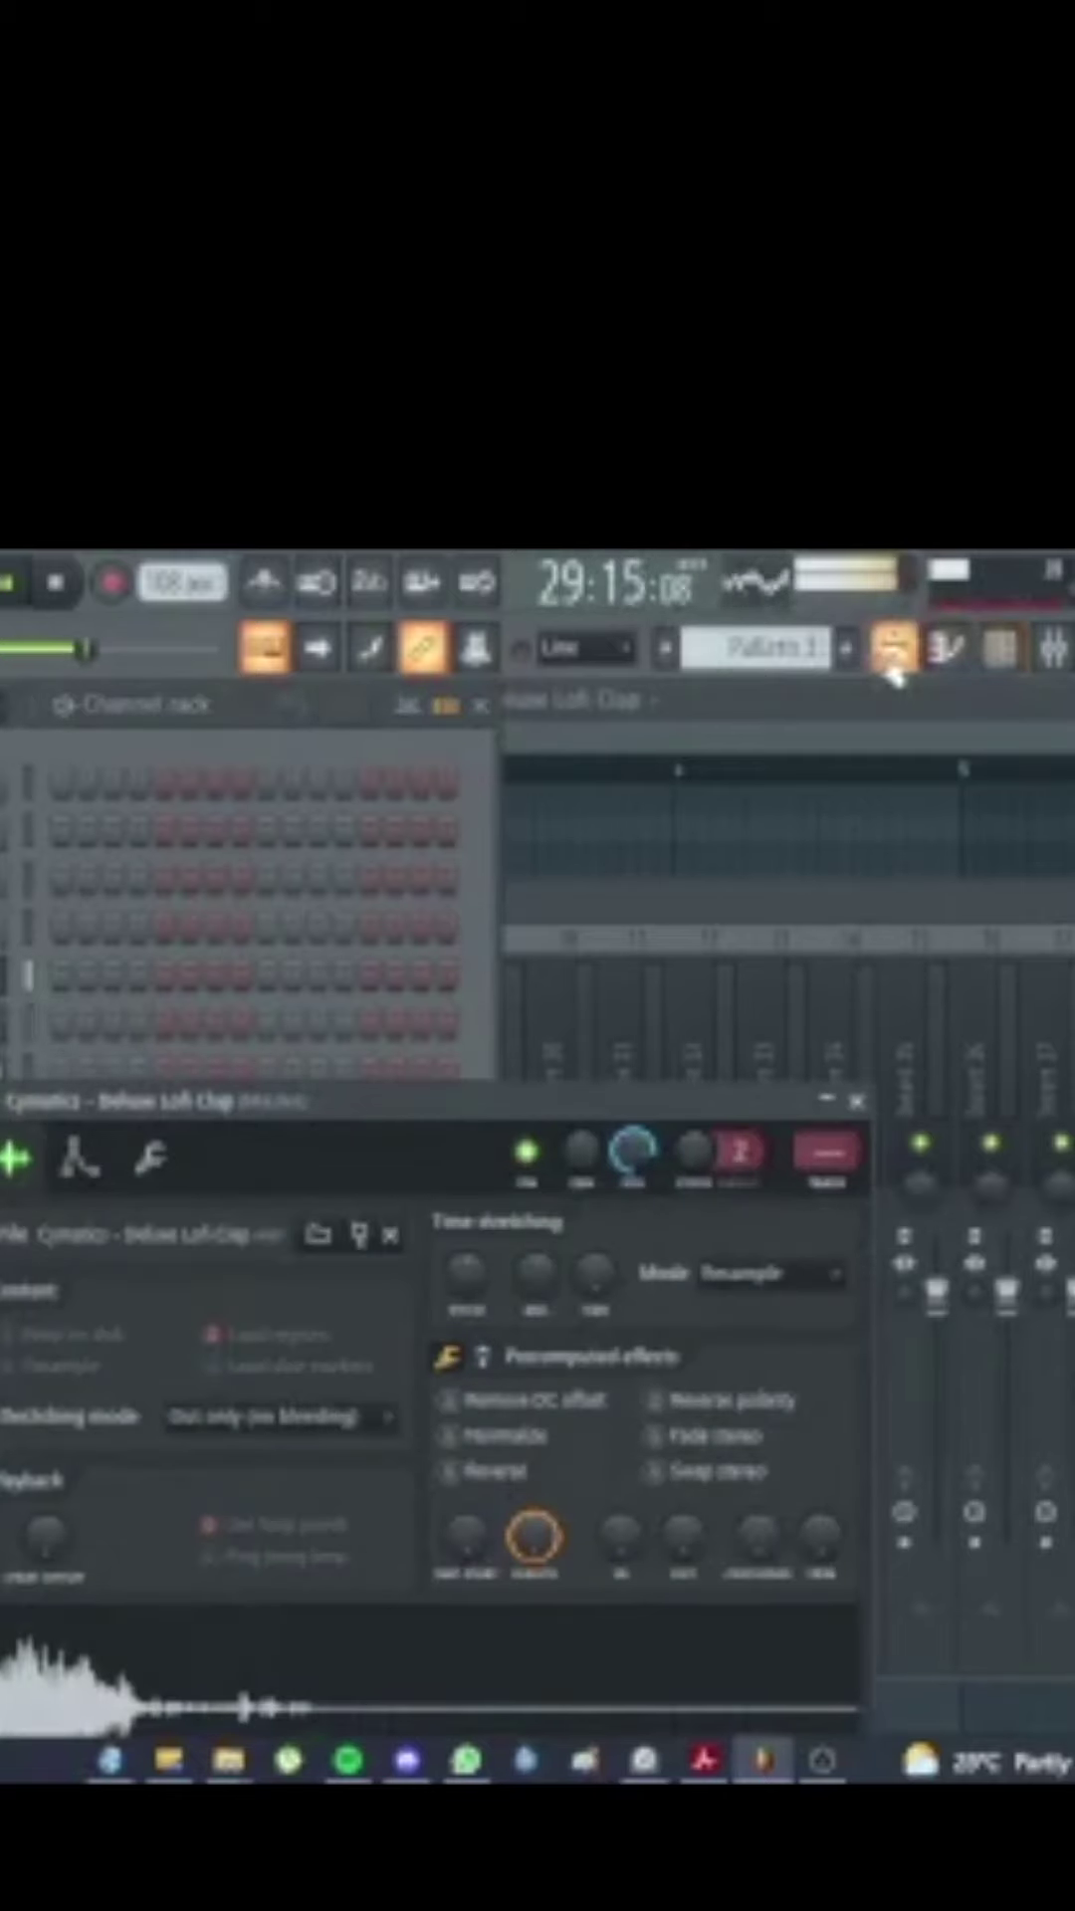
left_click(893, 665)
left_click_drag(708, 738, 157, 669)
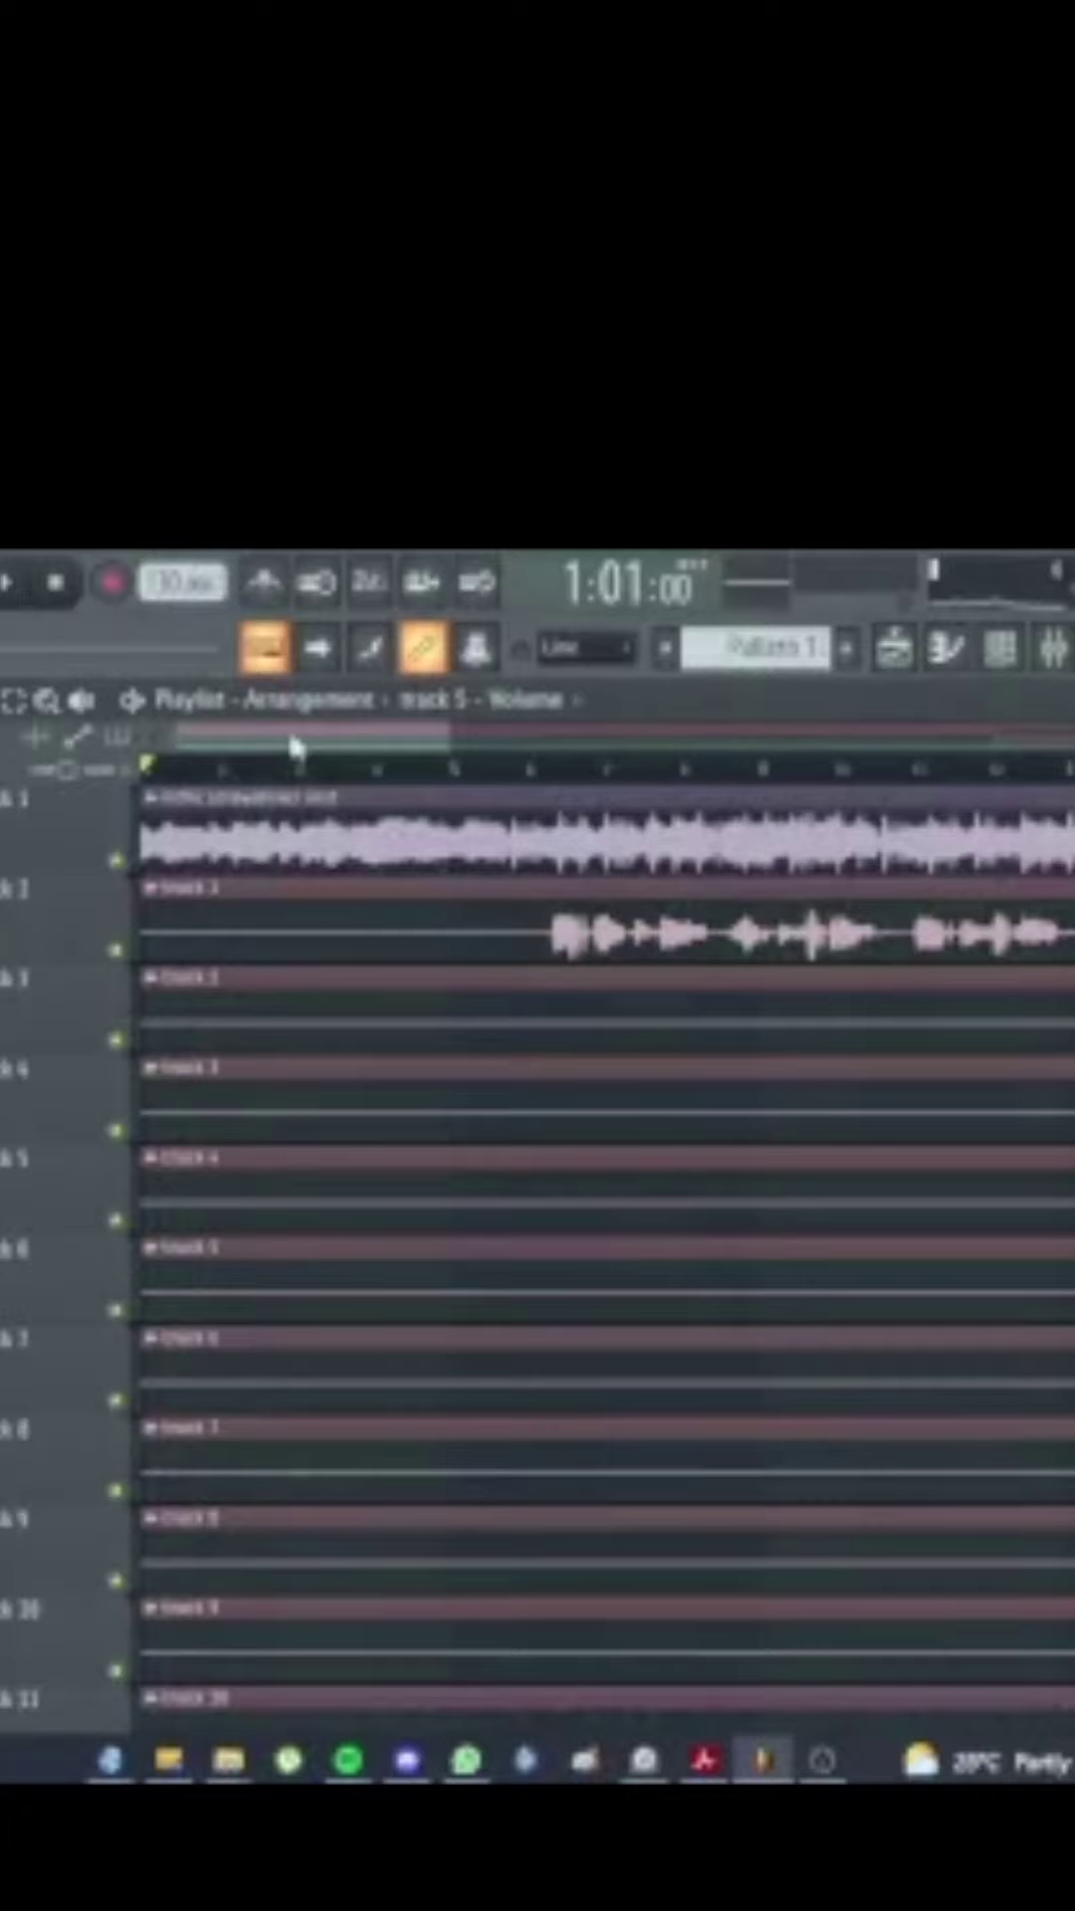
Step: Audition the vocal on track 2 in solo and restore all tracks
left_click_drag(296, 746, 169, 787)
scroll(180, 874, "down", 6)
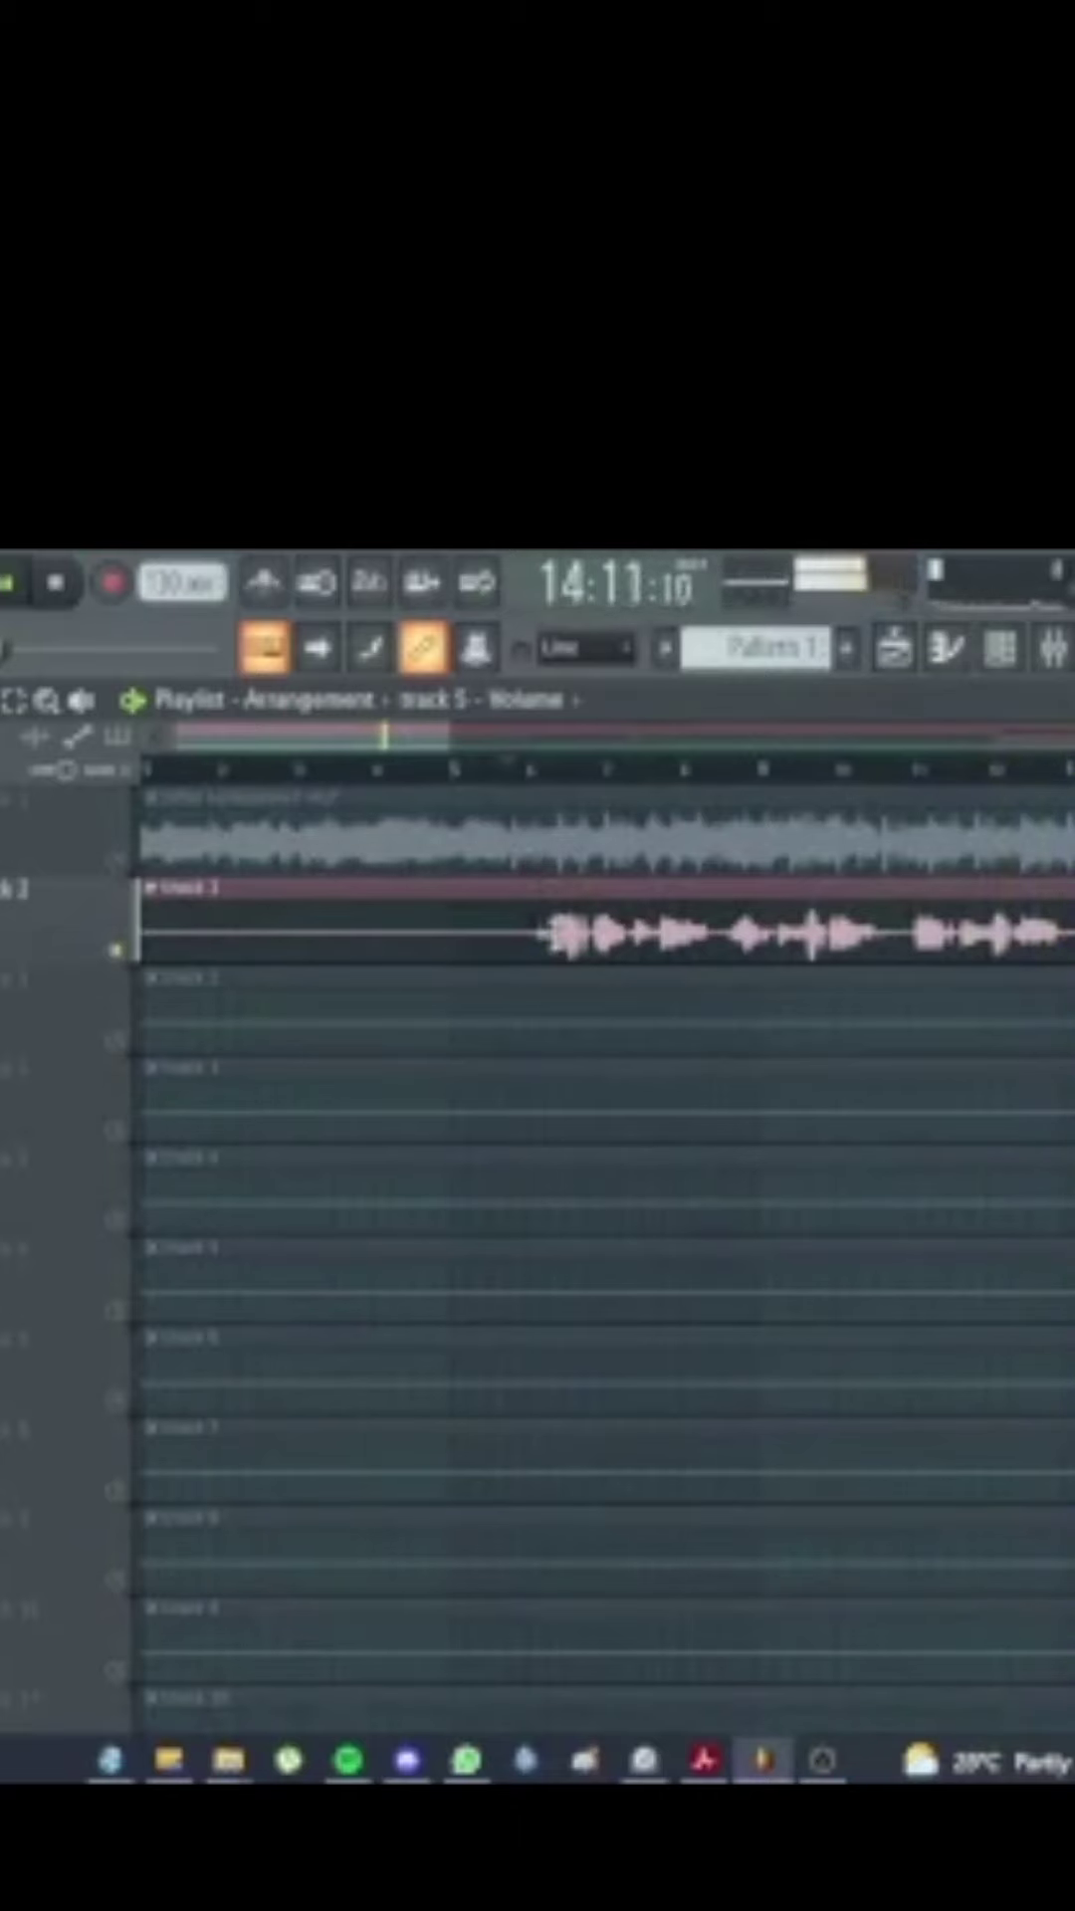
right_click(116, 951)
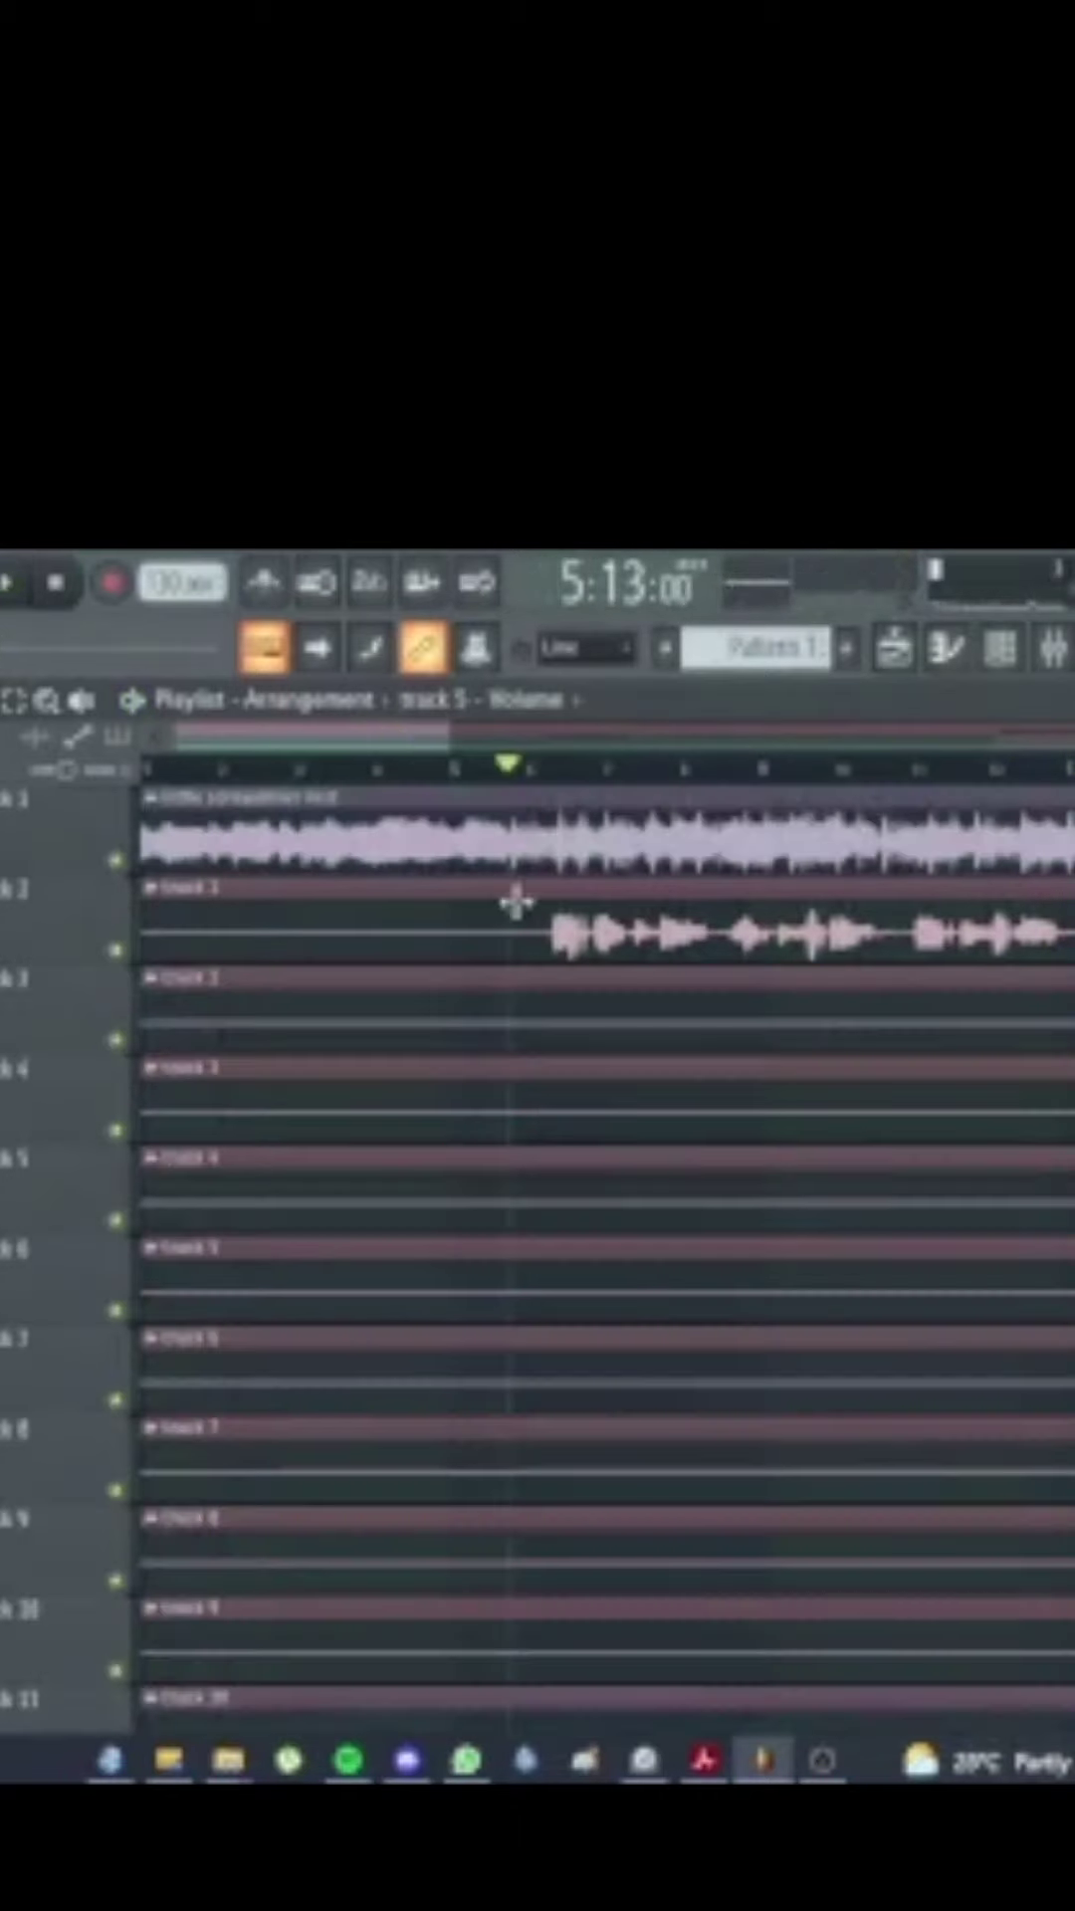
Step: Mark the timeline from 6:05 to bar 13, clear the marking and audition track 2 in solo
left_click_drag(545, 780, 1068, 782)
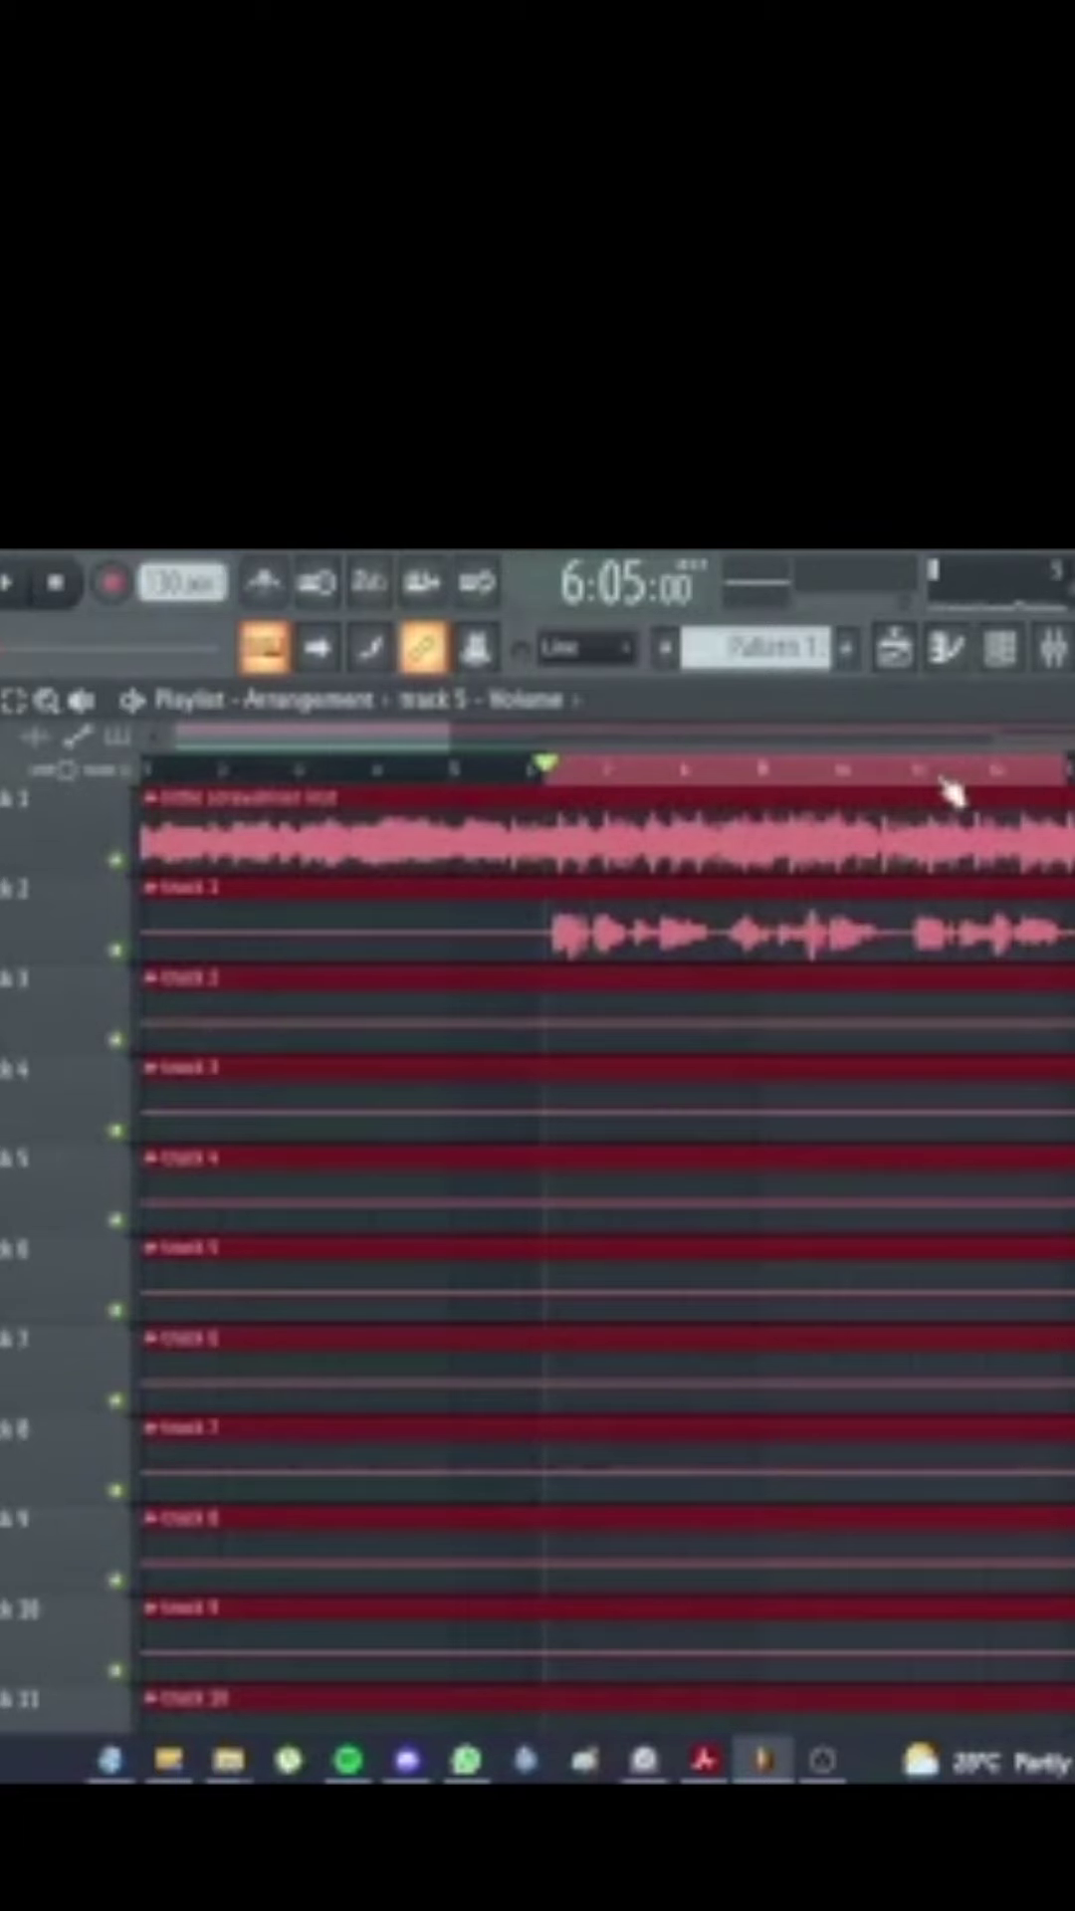
left_click(1057, 788)
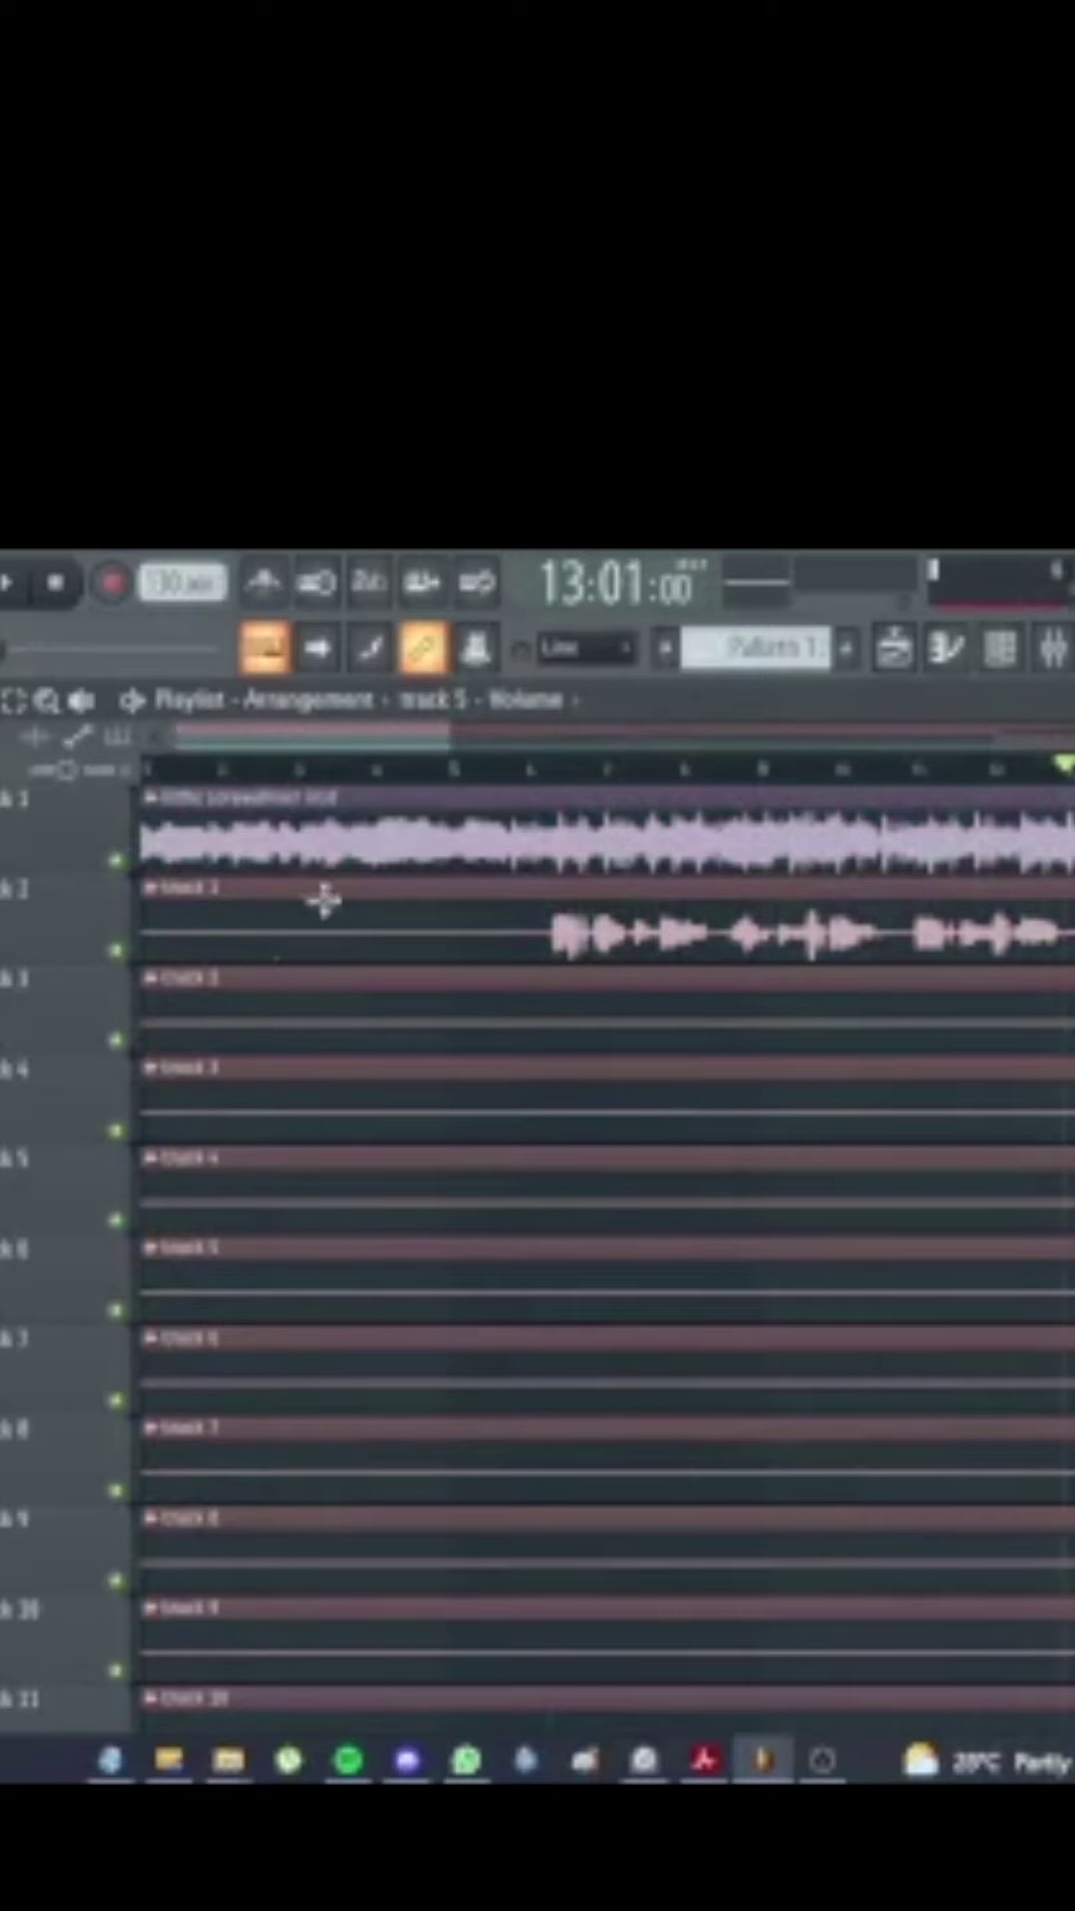
right_click(114, 957)
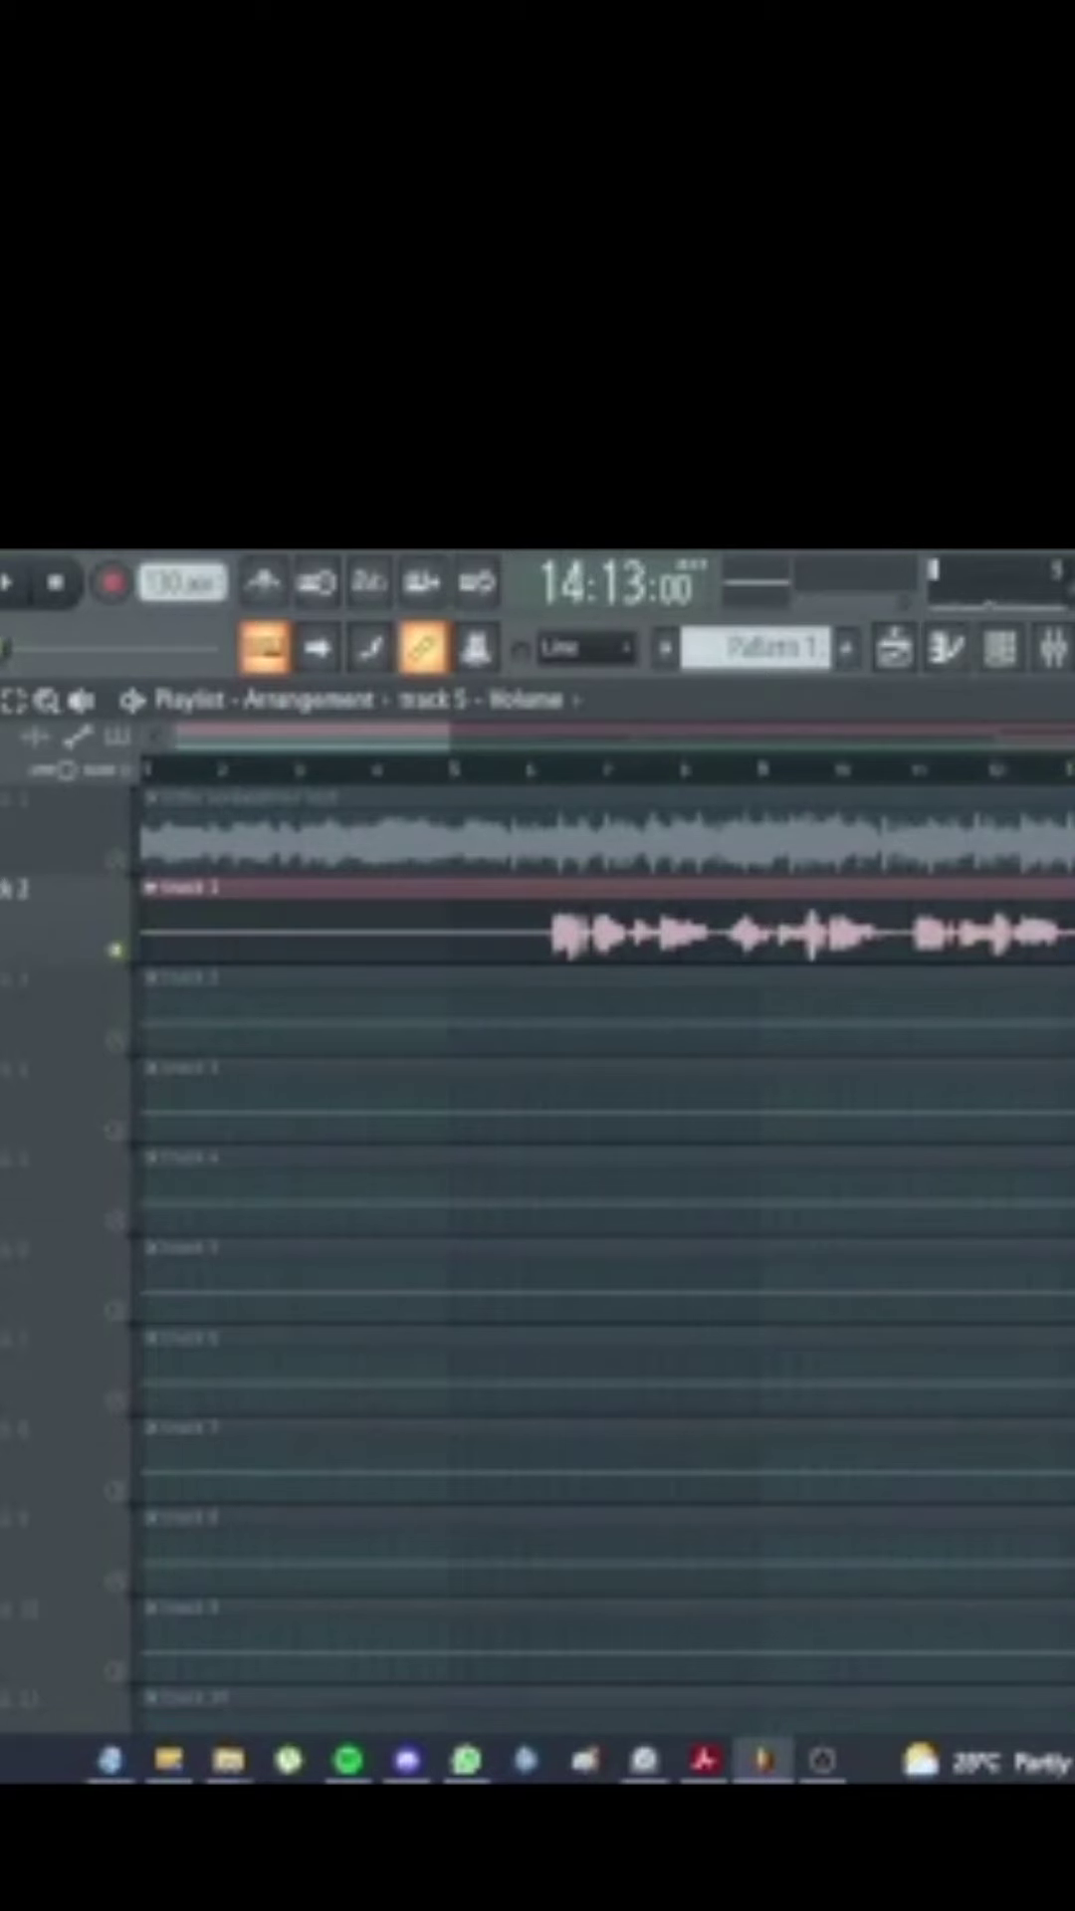
key("space")
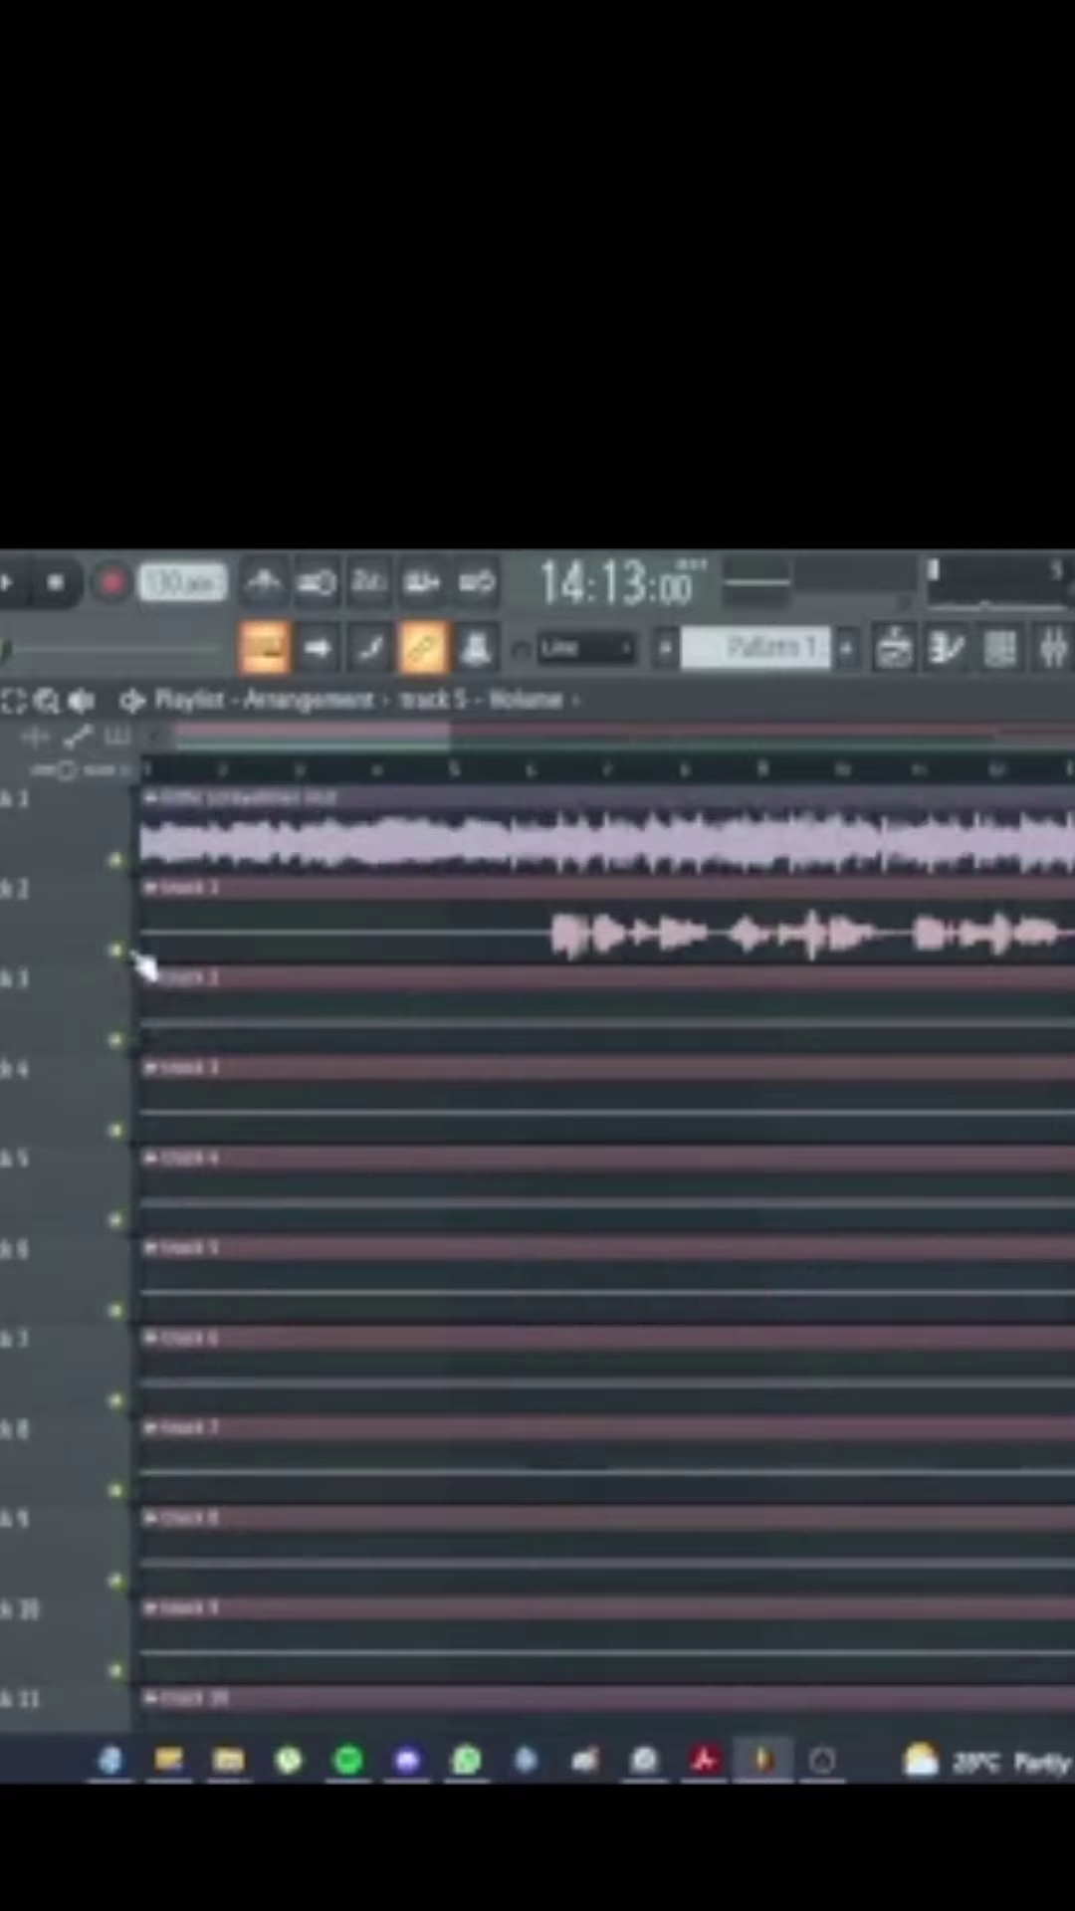
Step: Mute the instrumental on track 1 and play the vocal tracks from 15:09 onward
left_click(113, 860)
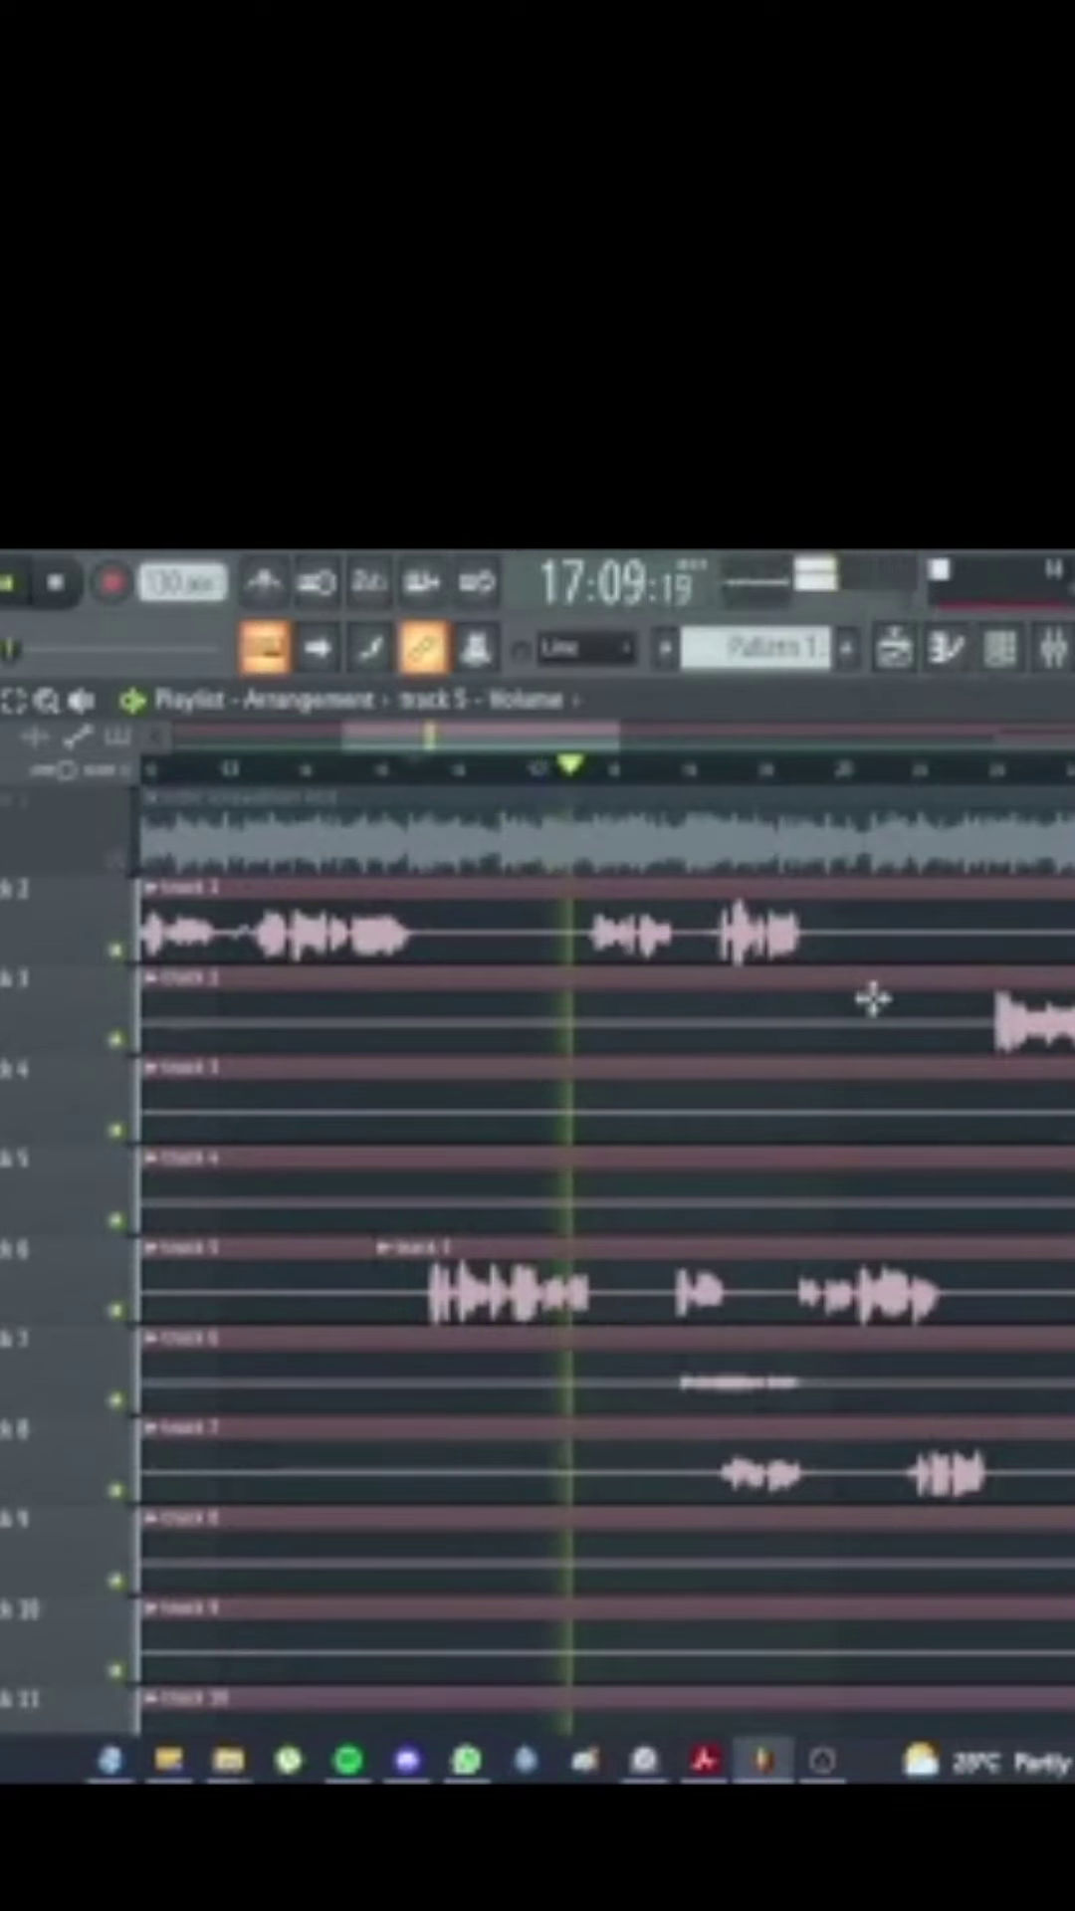
key("space")
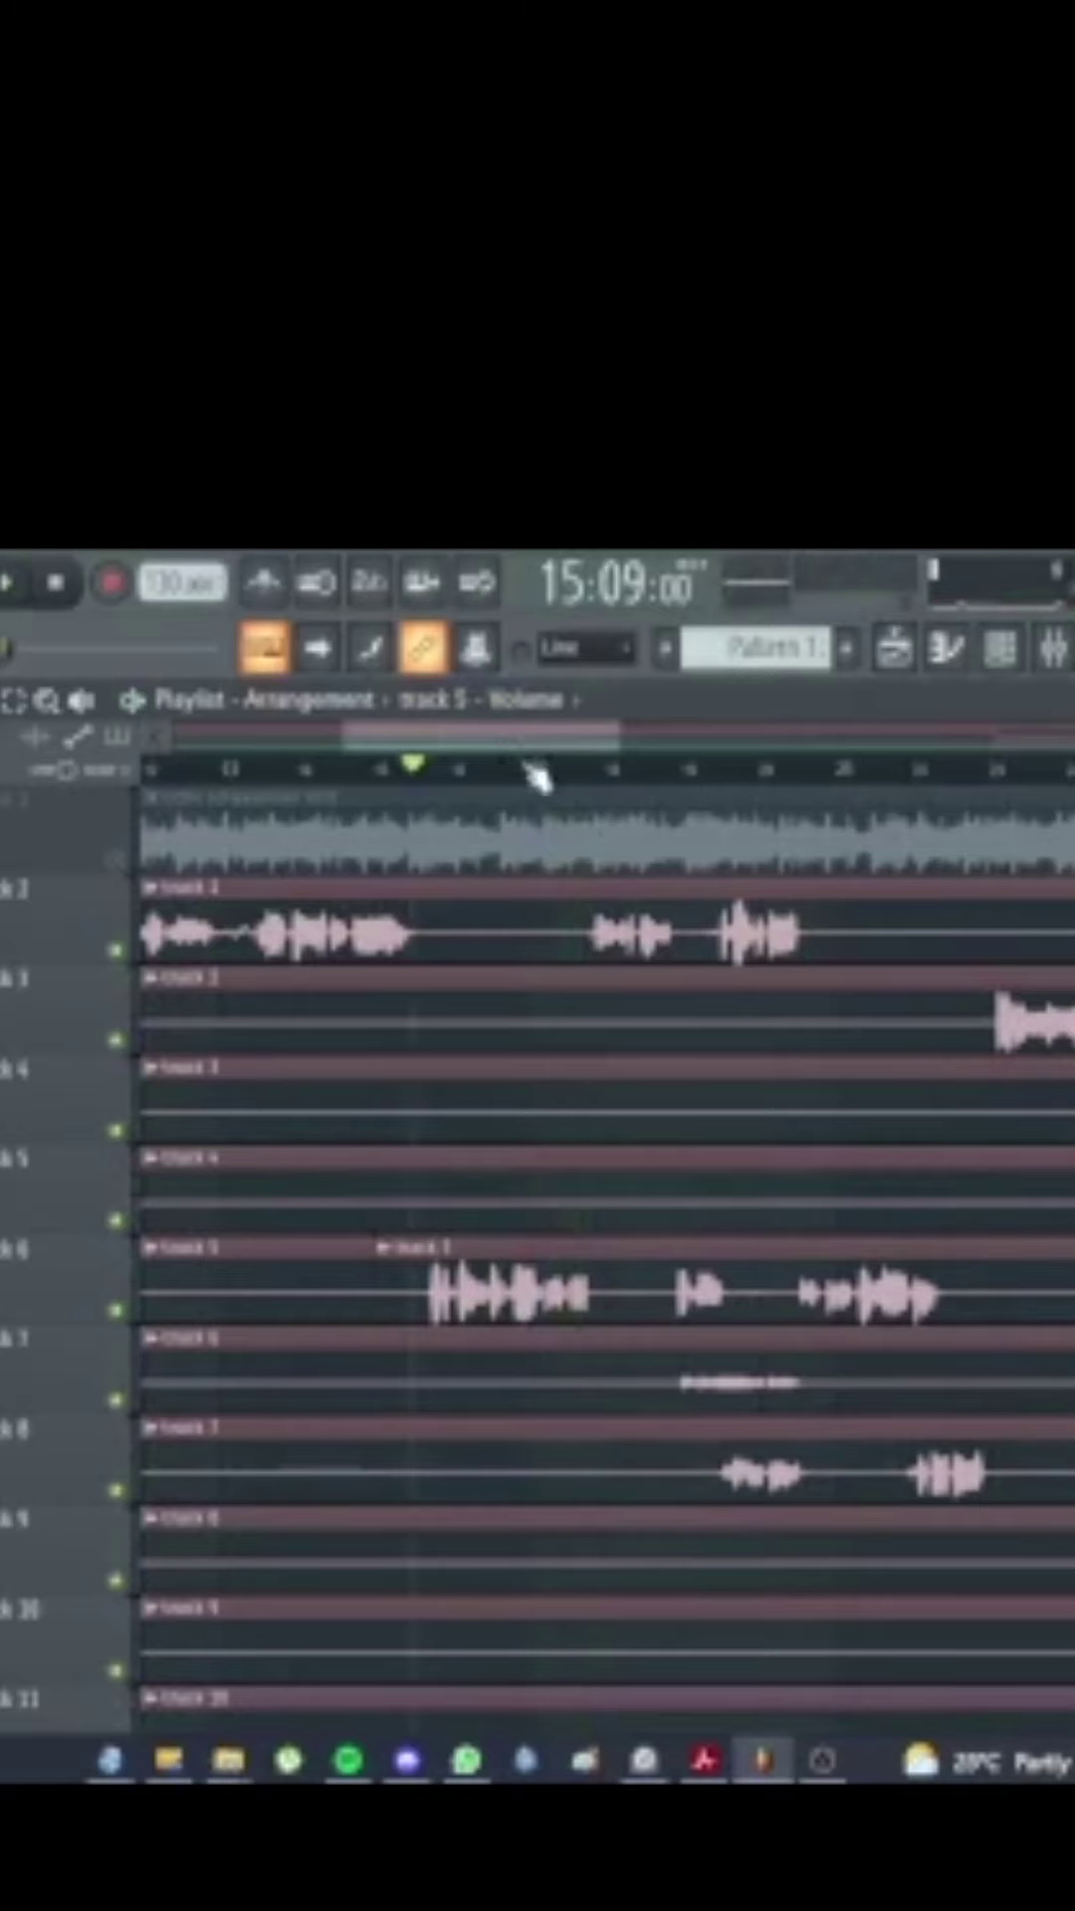
key("space")
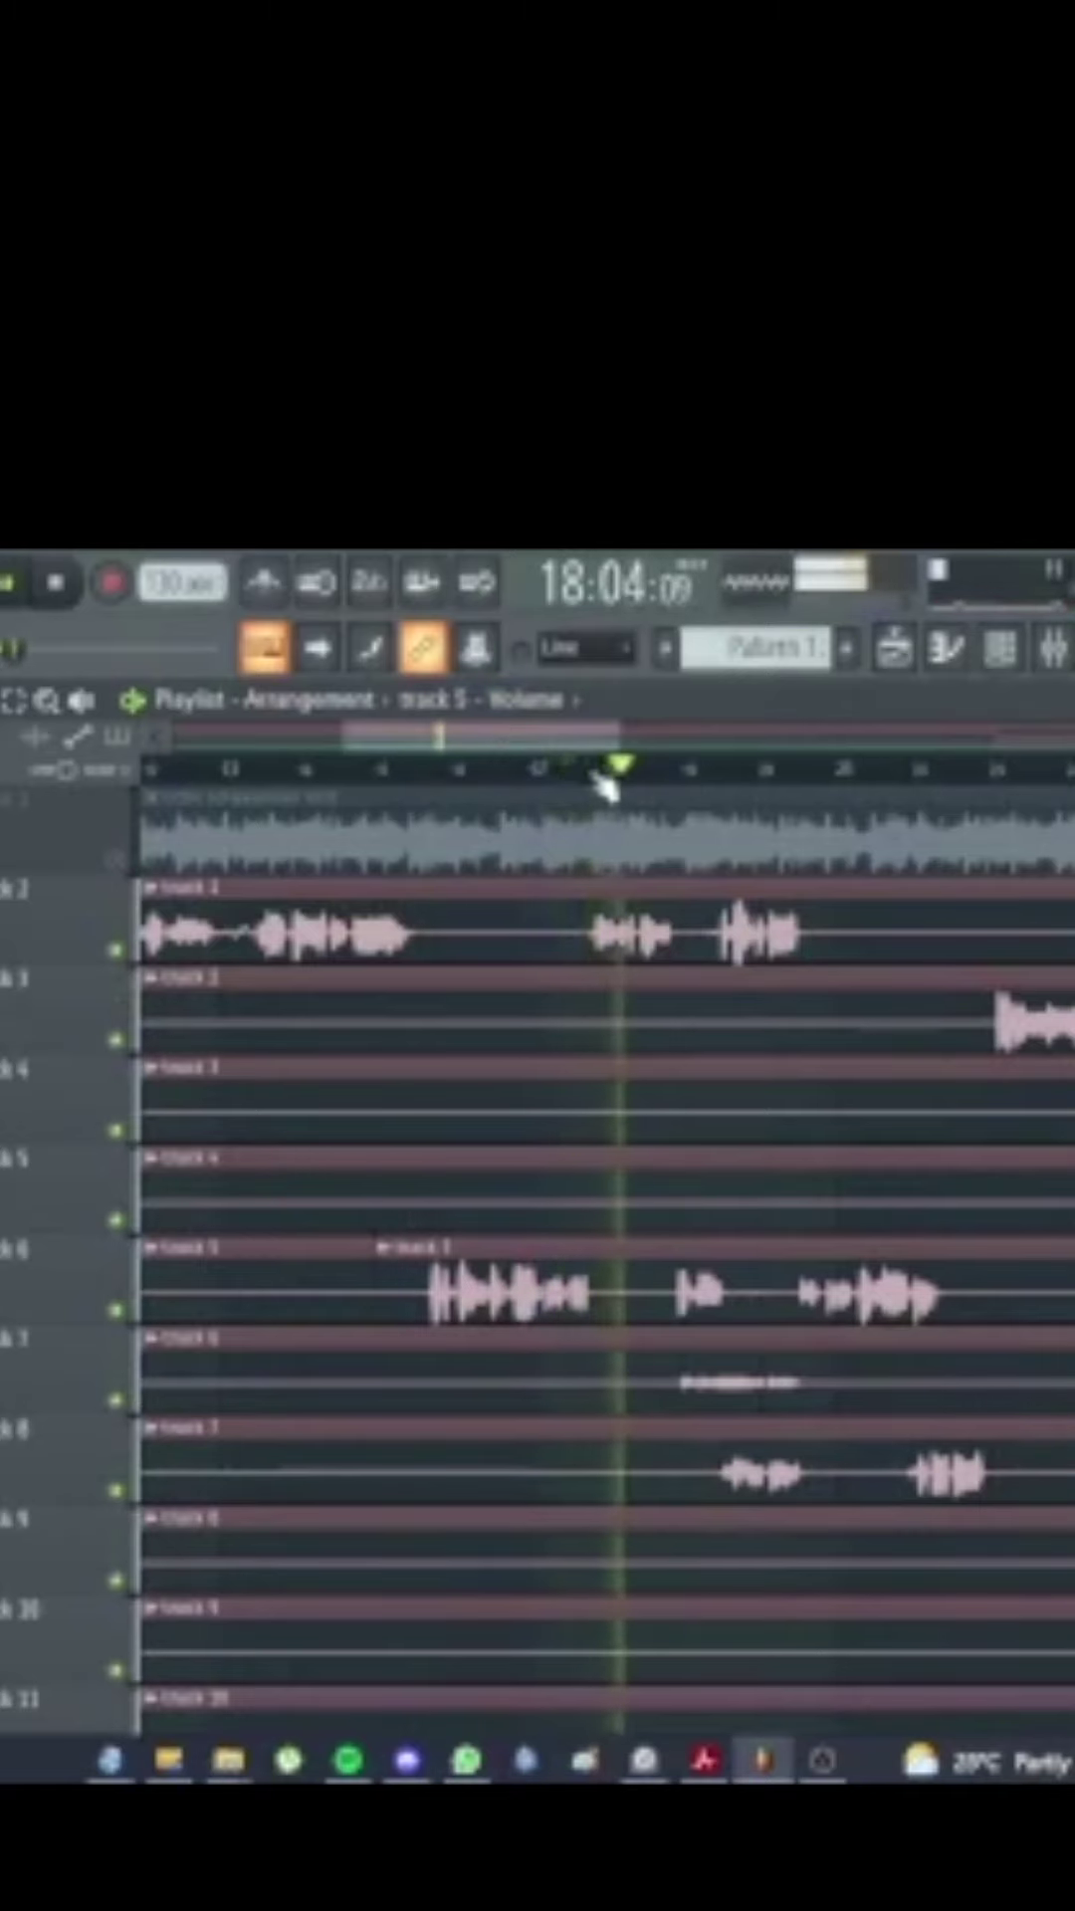
key("space")
key("space")
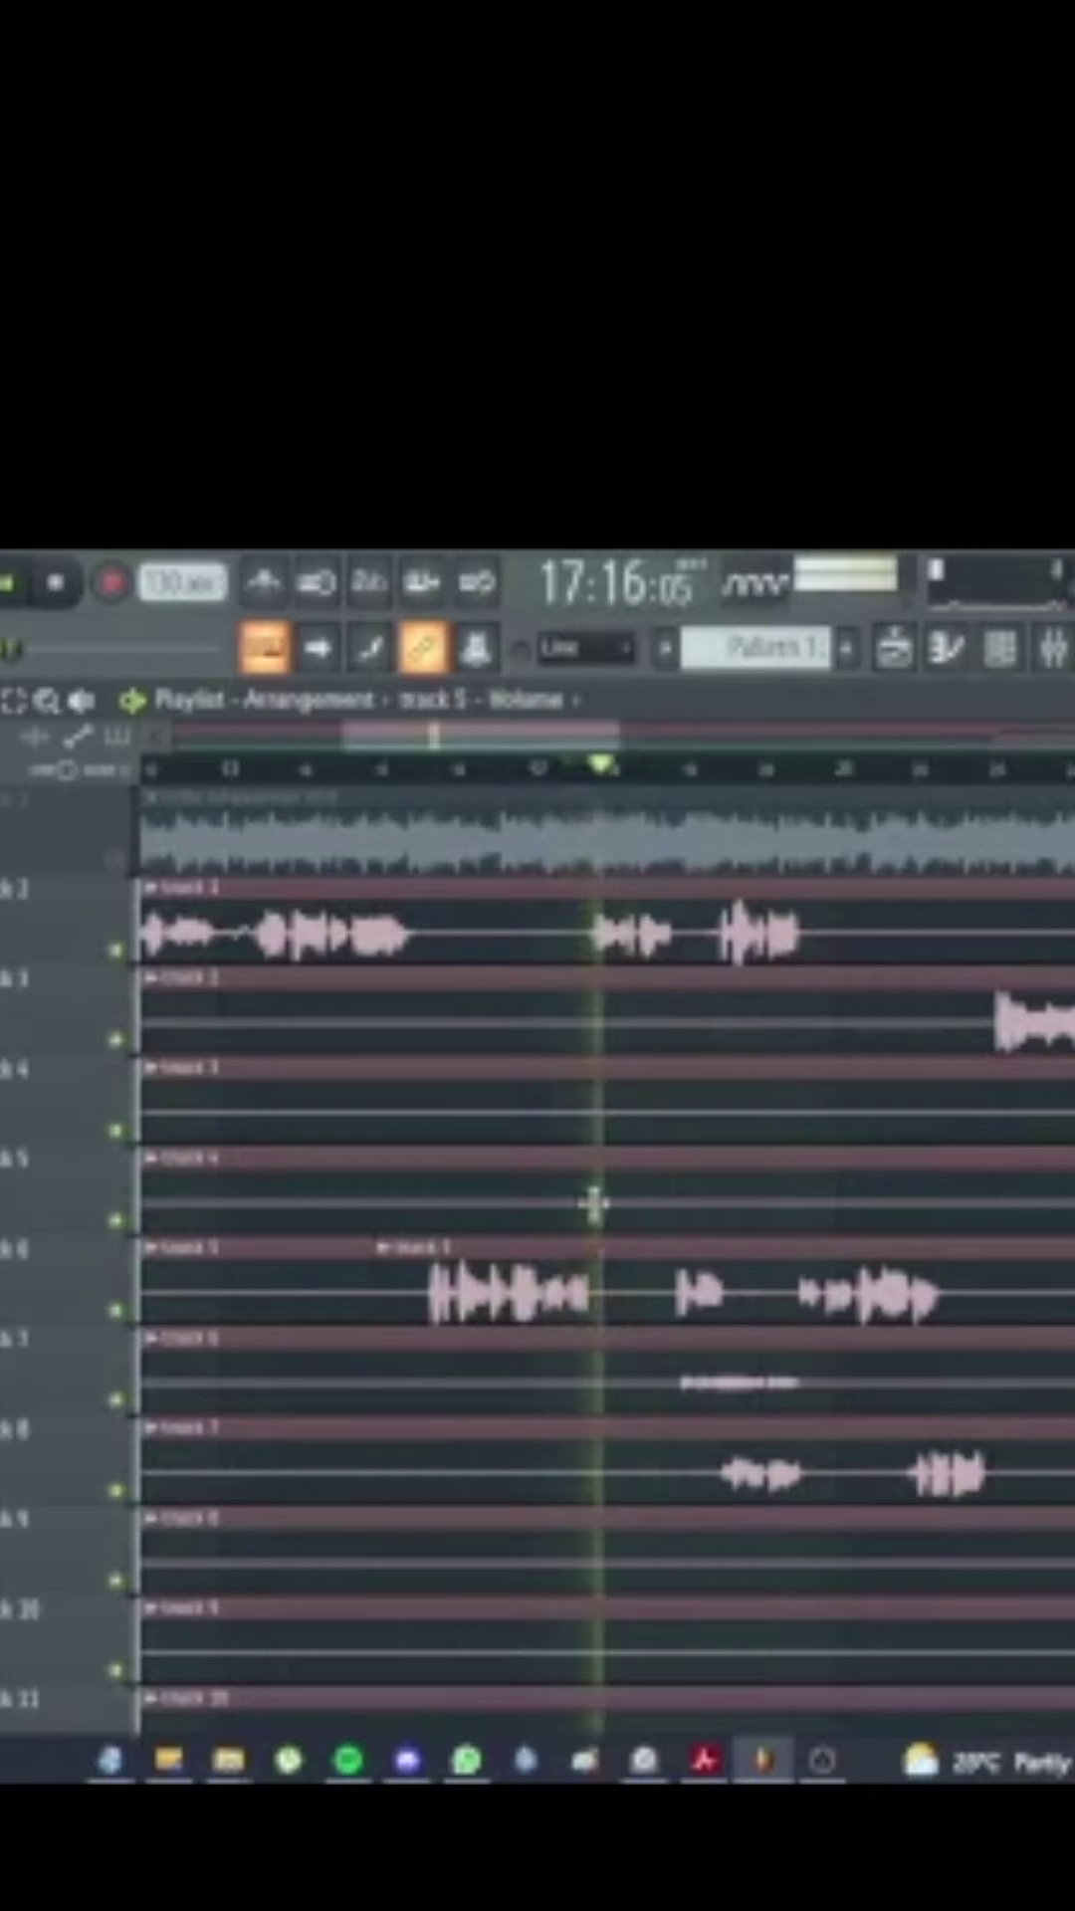
Step: Compare the vocals on tracks 6 and 2 by soloing each around bar 17, and restore all tracks
right_click(117, 1312)
key("space")
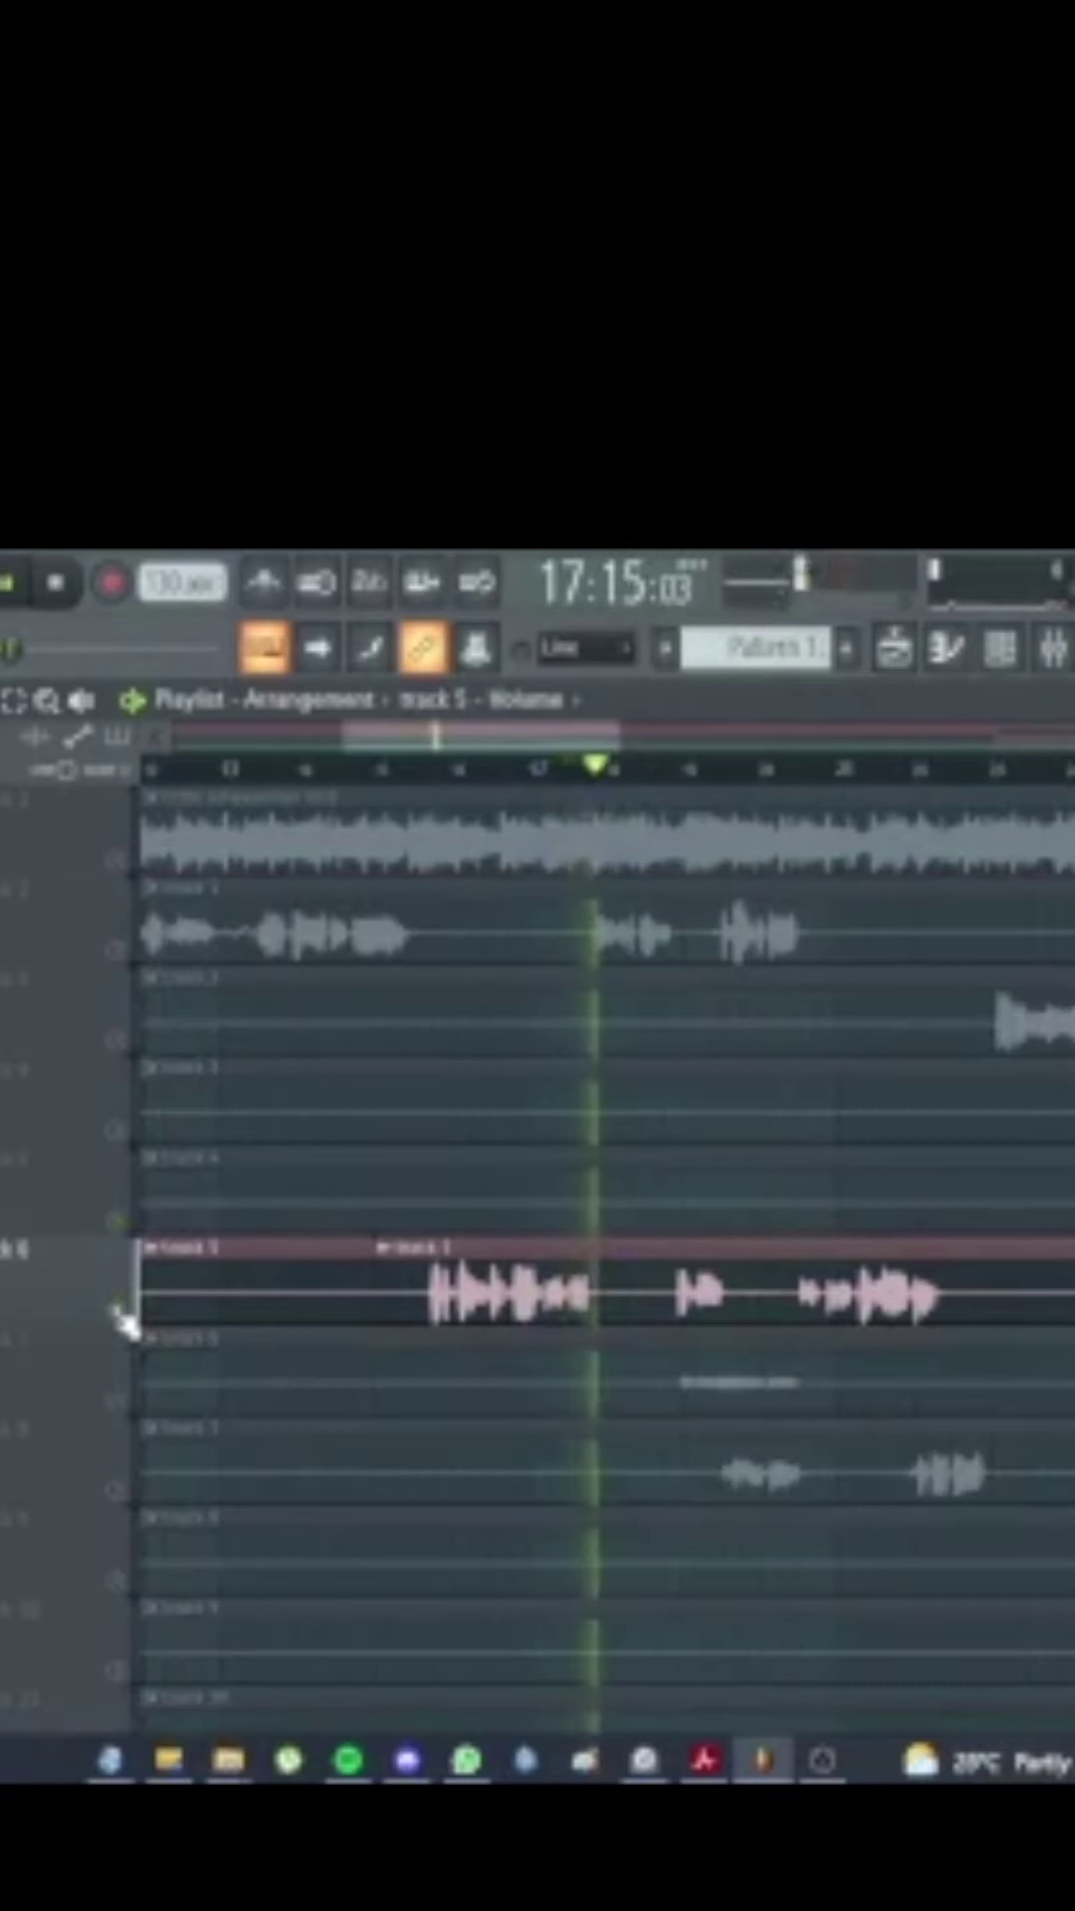
right_click(116, 952)
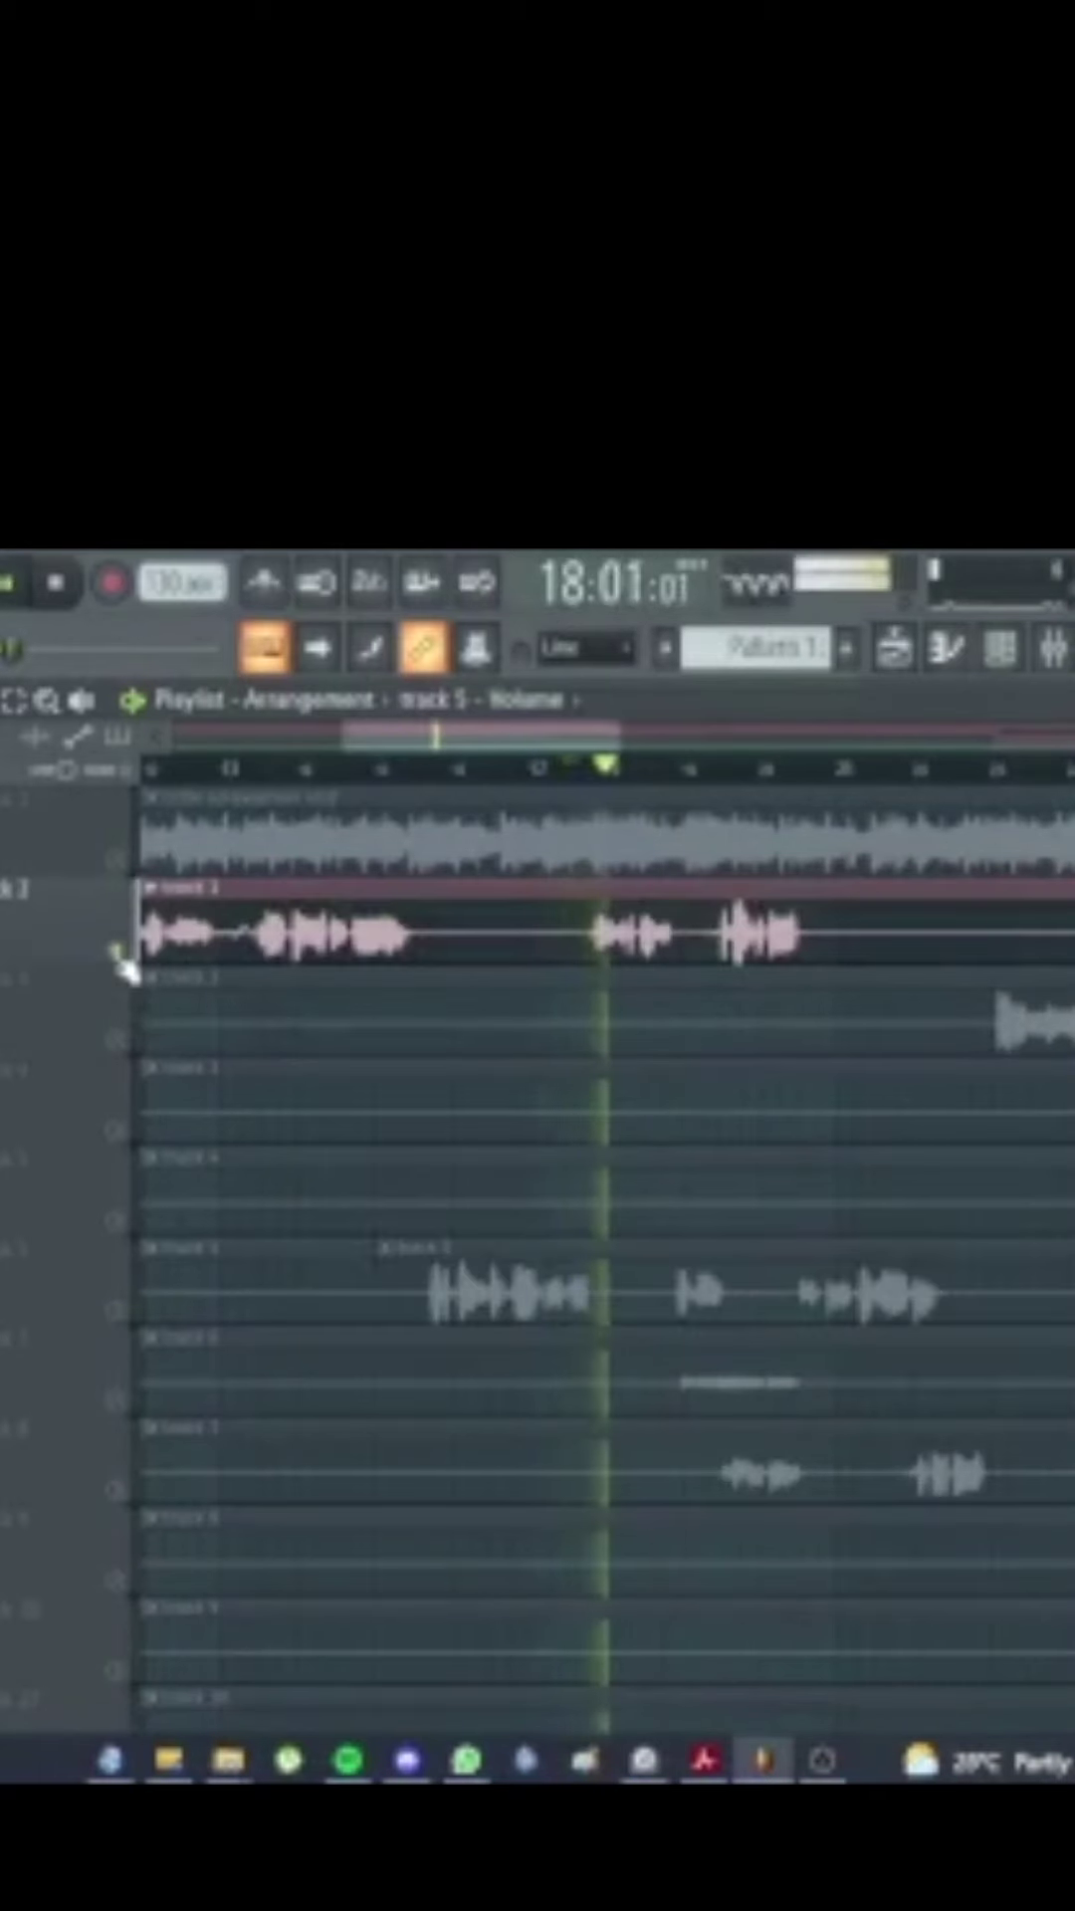
right_click(117, 953)
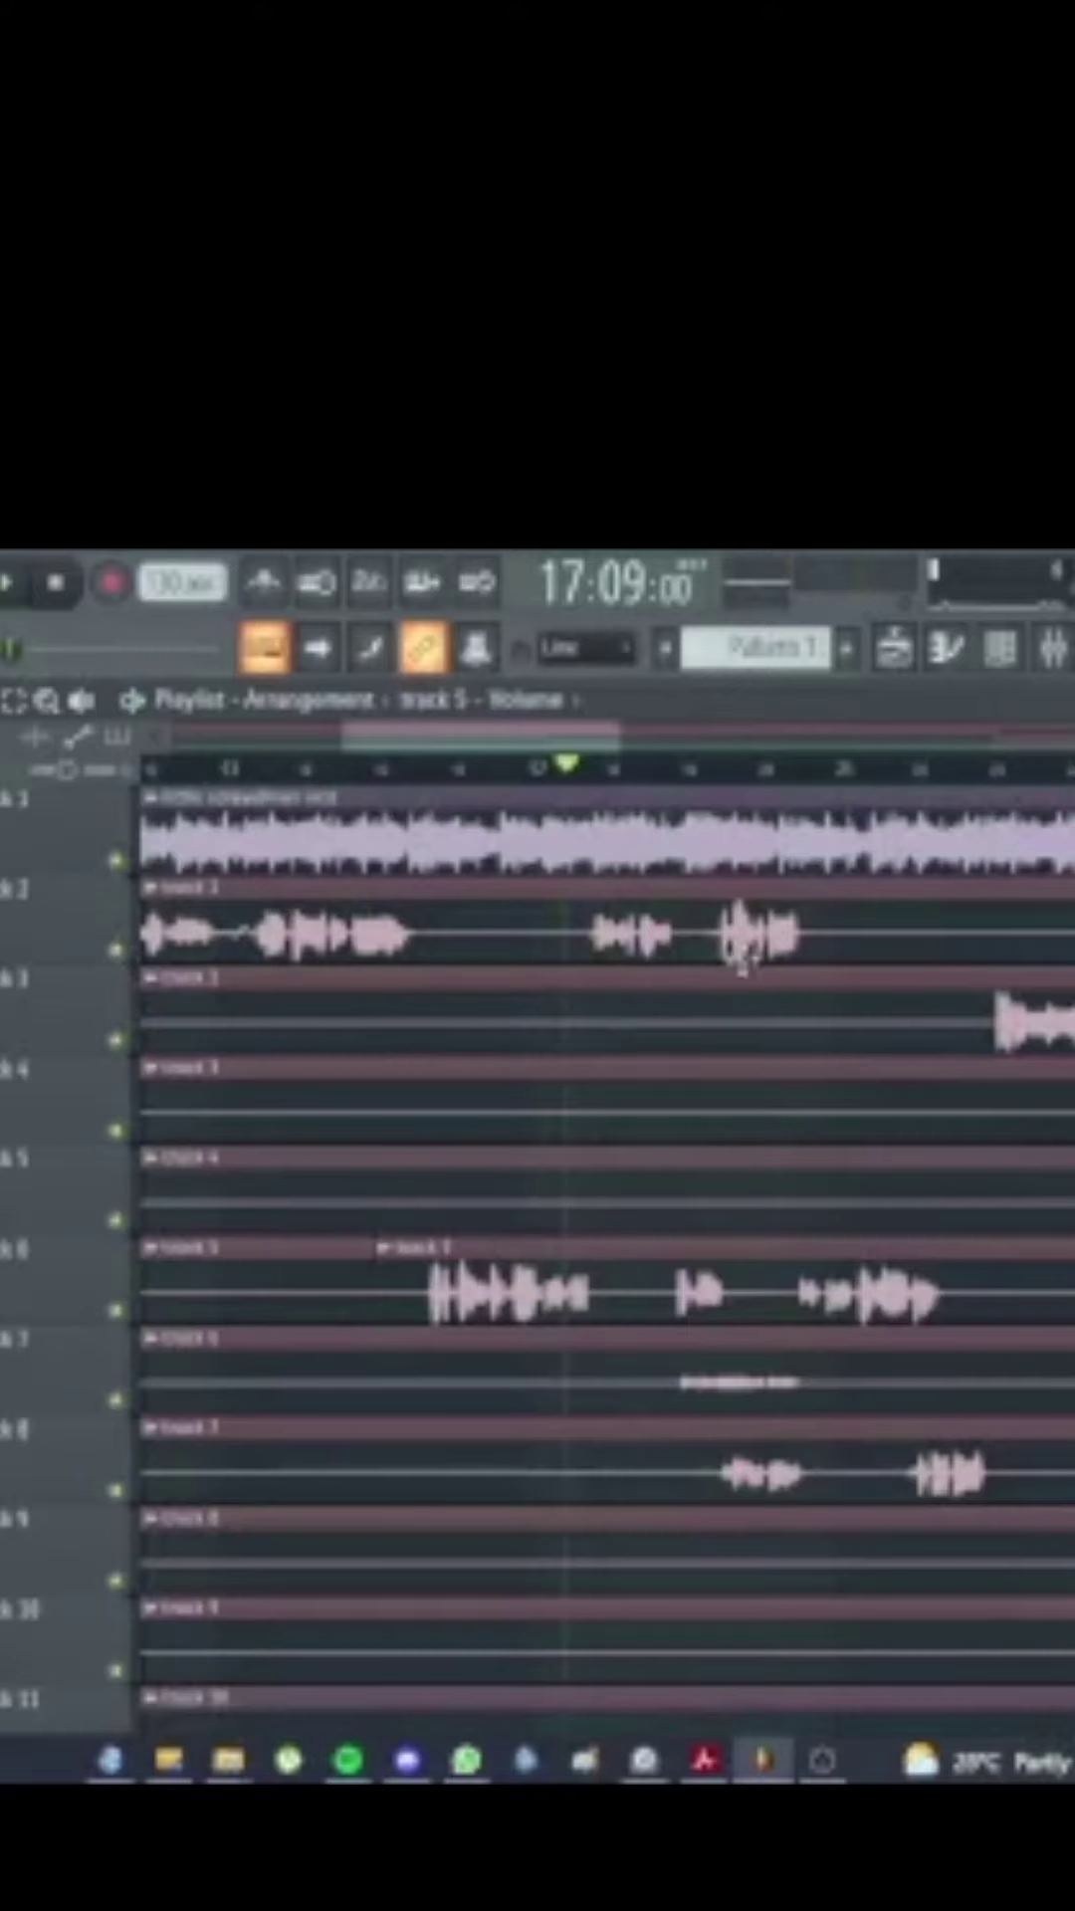
key("space")
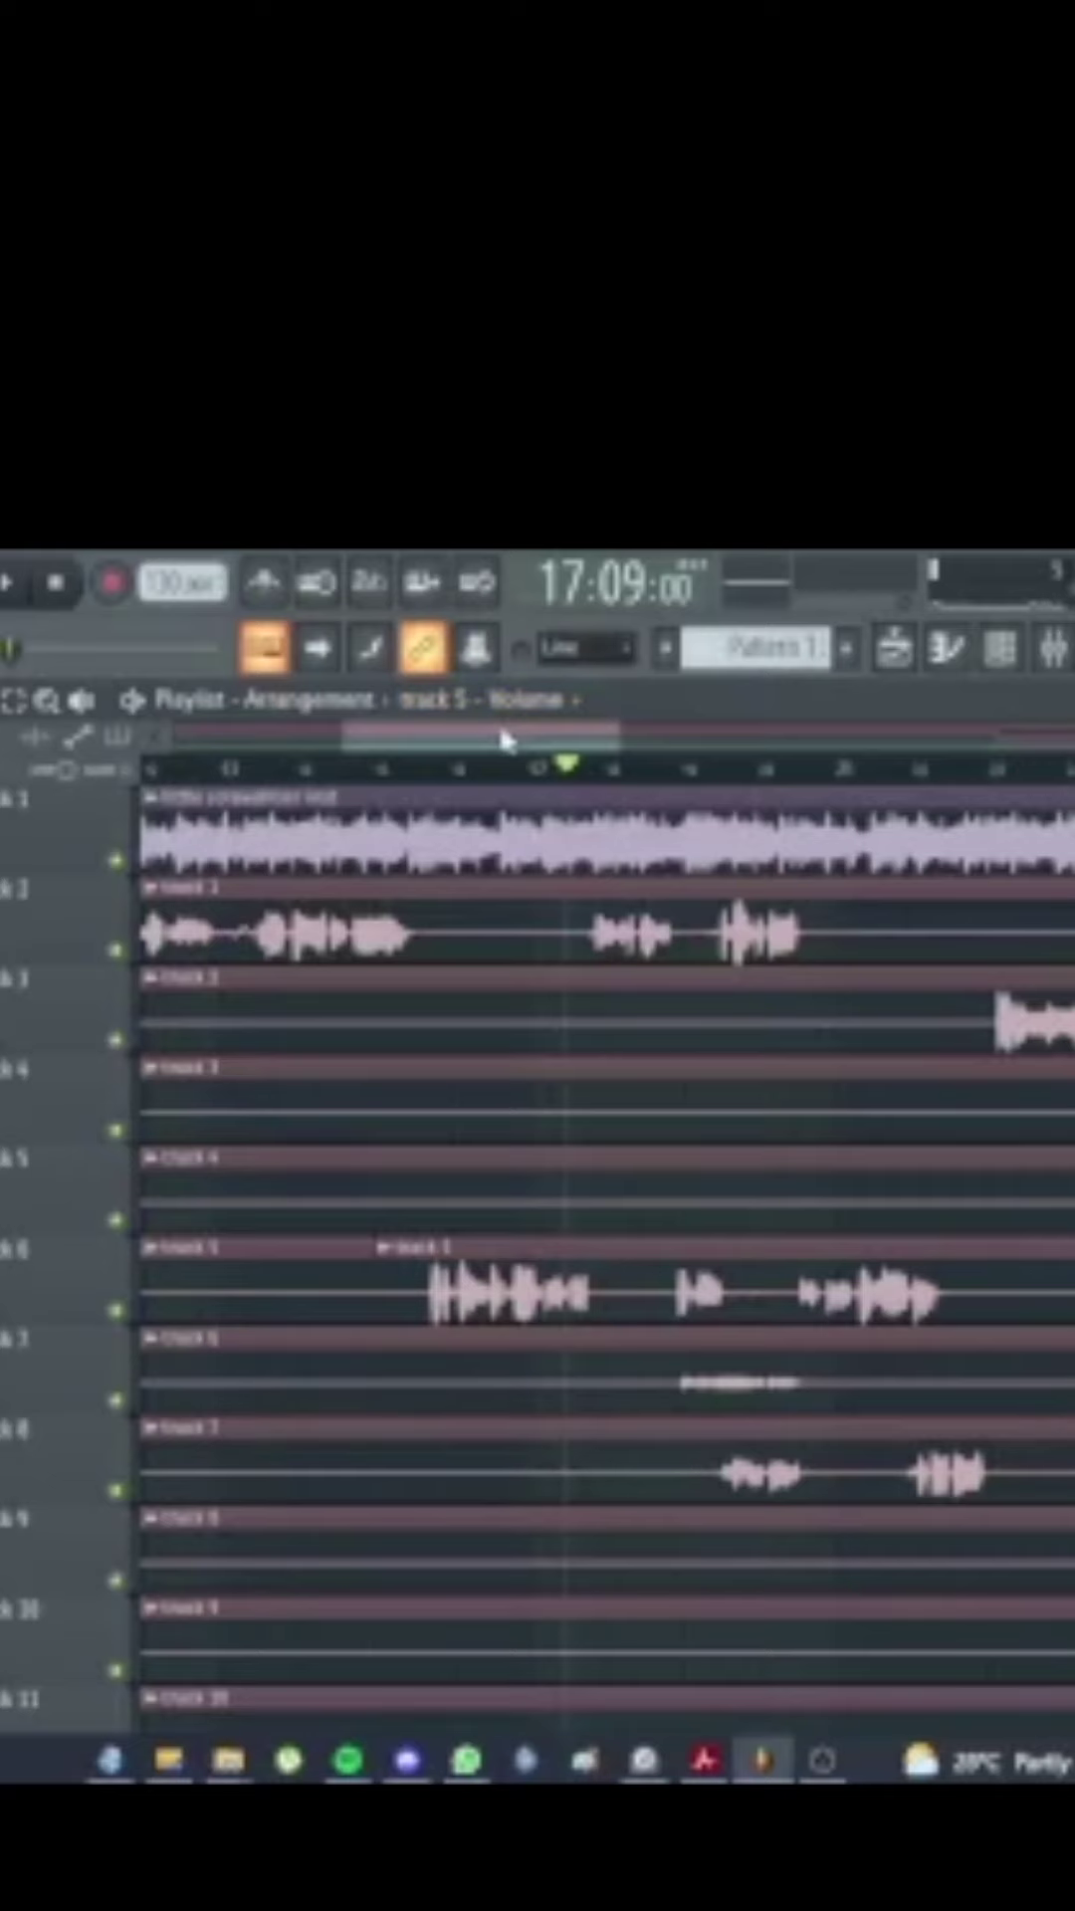
Step: Set the playback position to 18:09 and play the tracks from there
left_click_drag(502, 738, 553, 748)
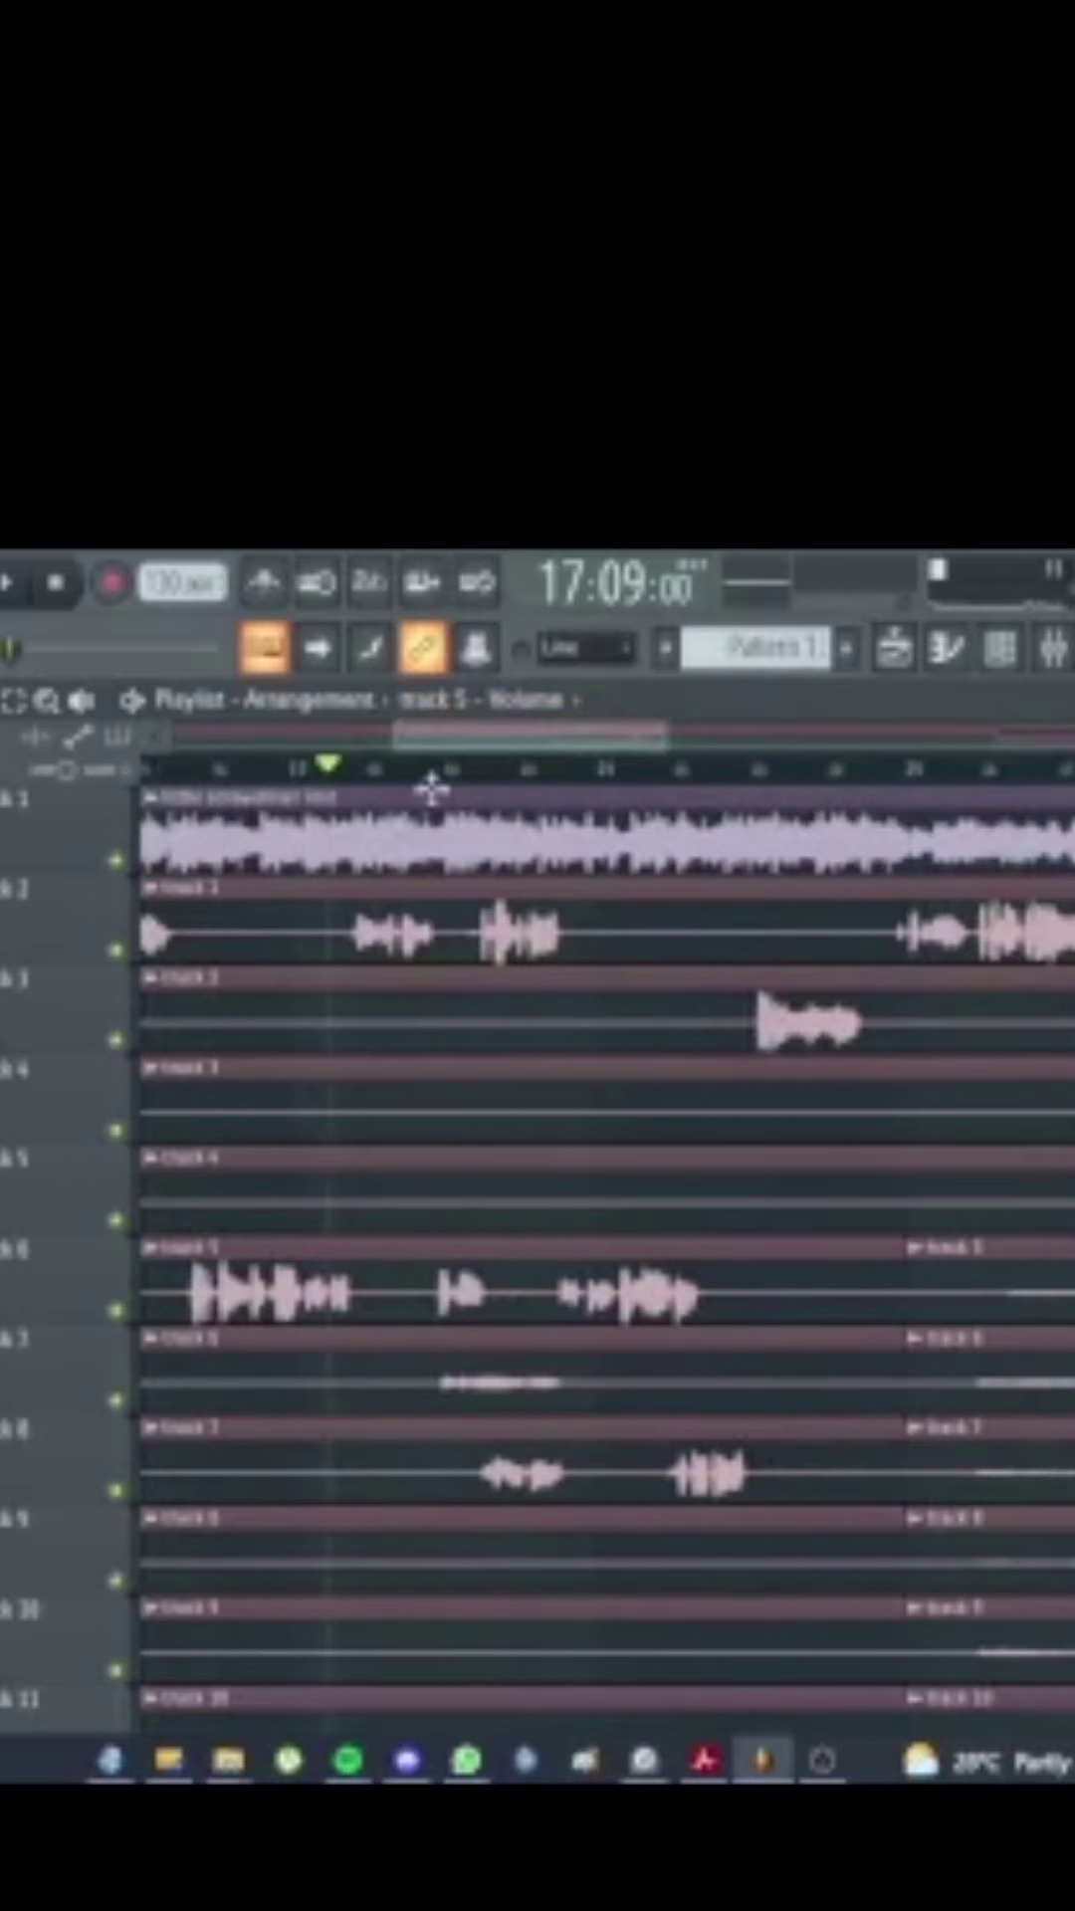
mouse_move(430, 781)
left_mouse_down()
mouse_move(426, 769)
mouse_move(447, 768)
mouse_move(412, 768)
mouse_move(430, 771)
left_mouse_up()
key("space")
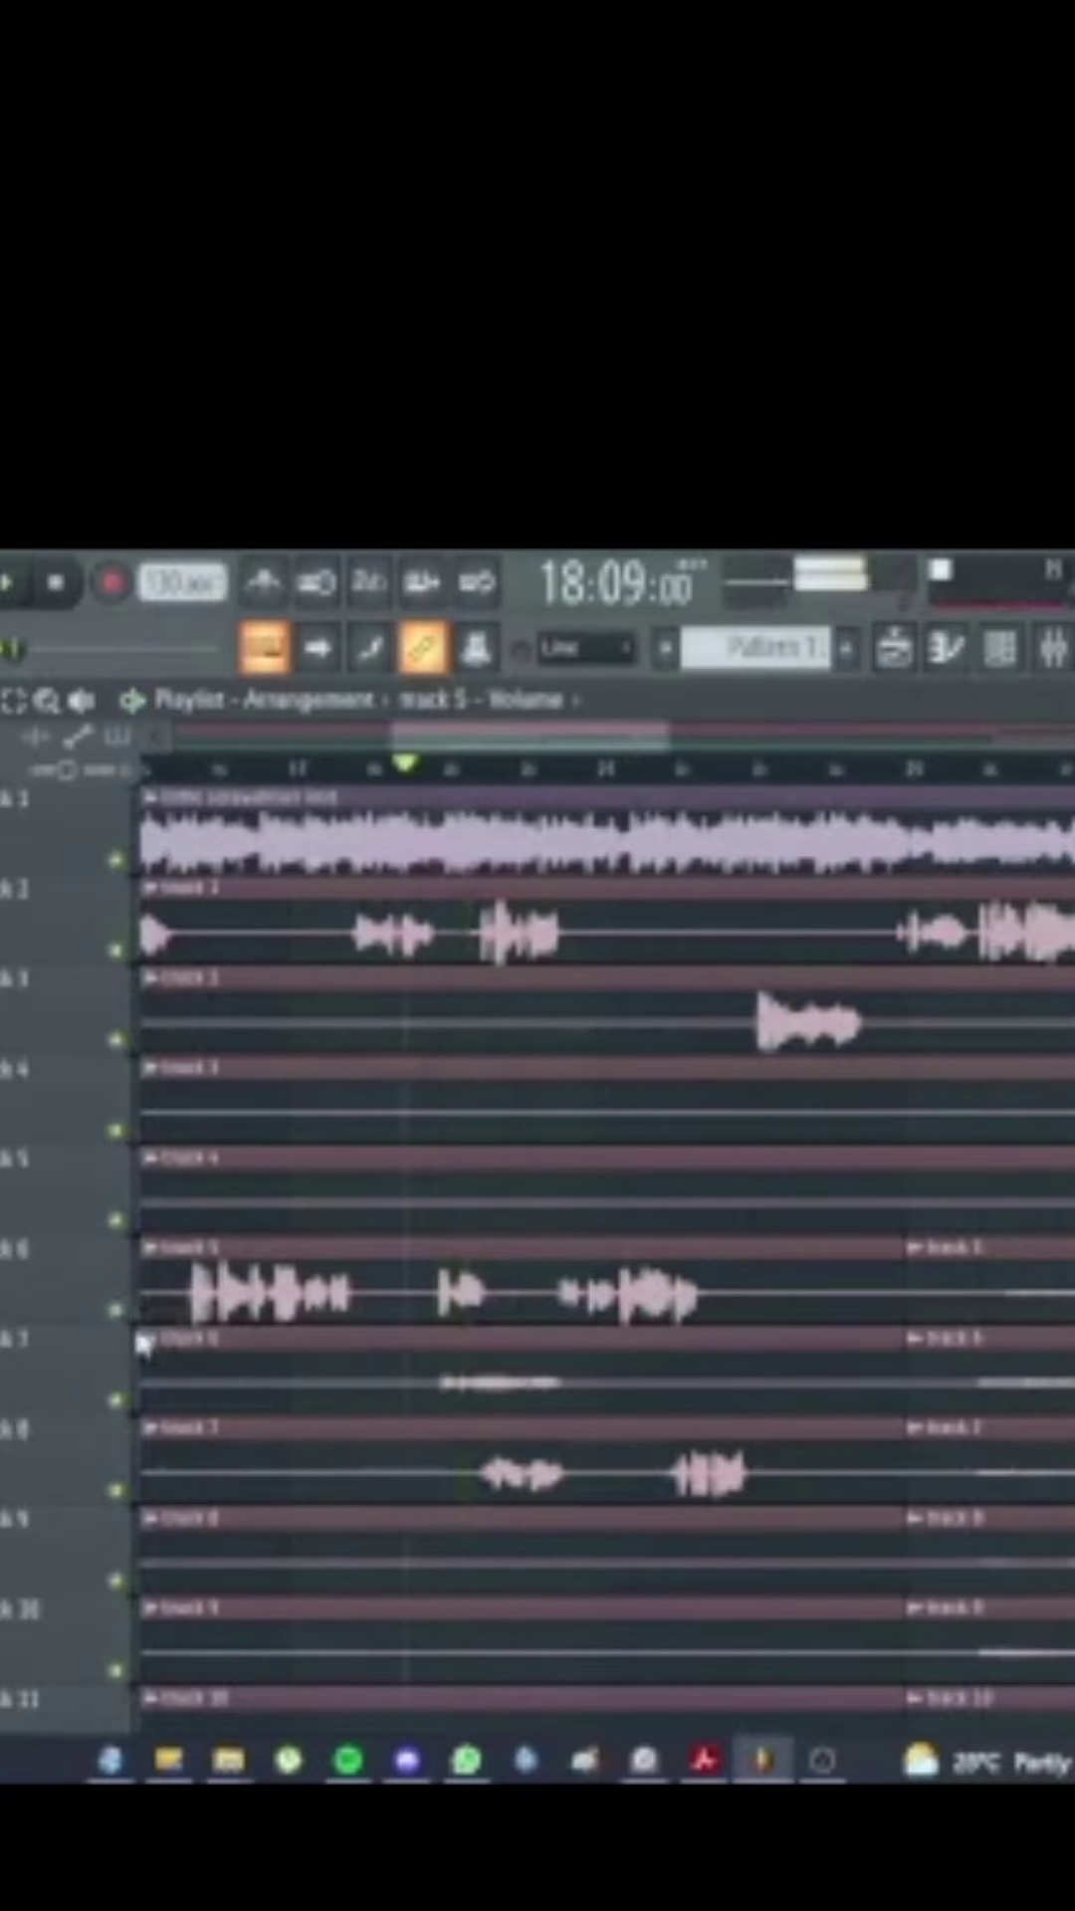
Step: Mute the volume automation on track 18 and play the tracks from 18:09
scroll(637, 981, "down", 10)
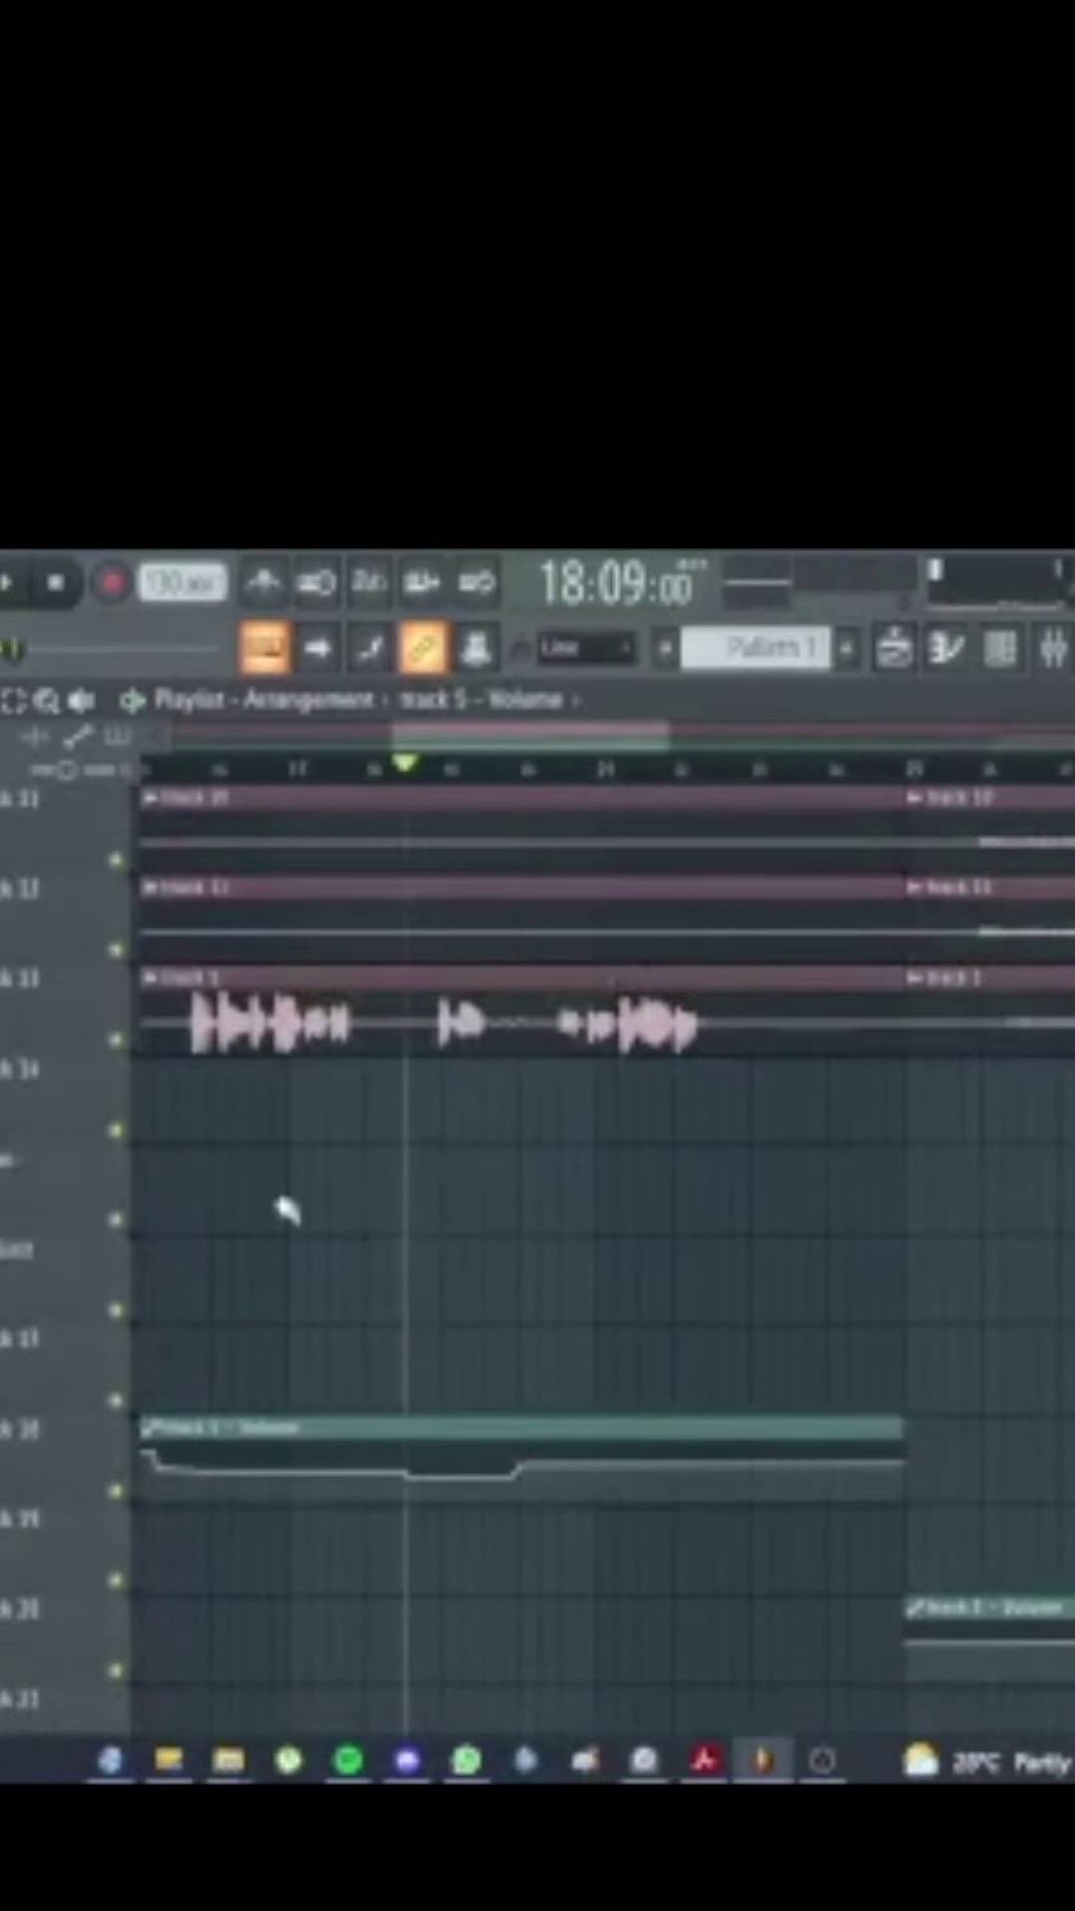
left_click(116, 1490)
key("space")
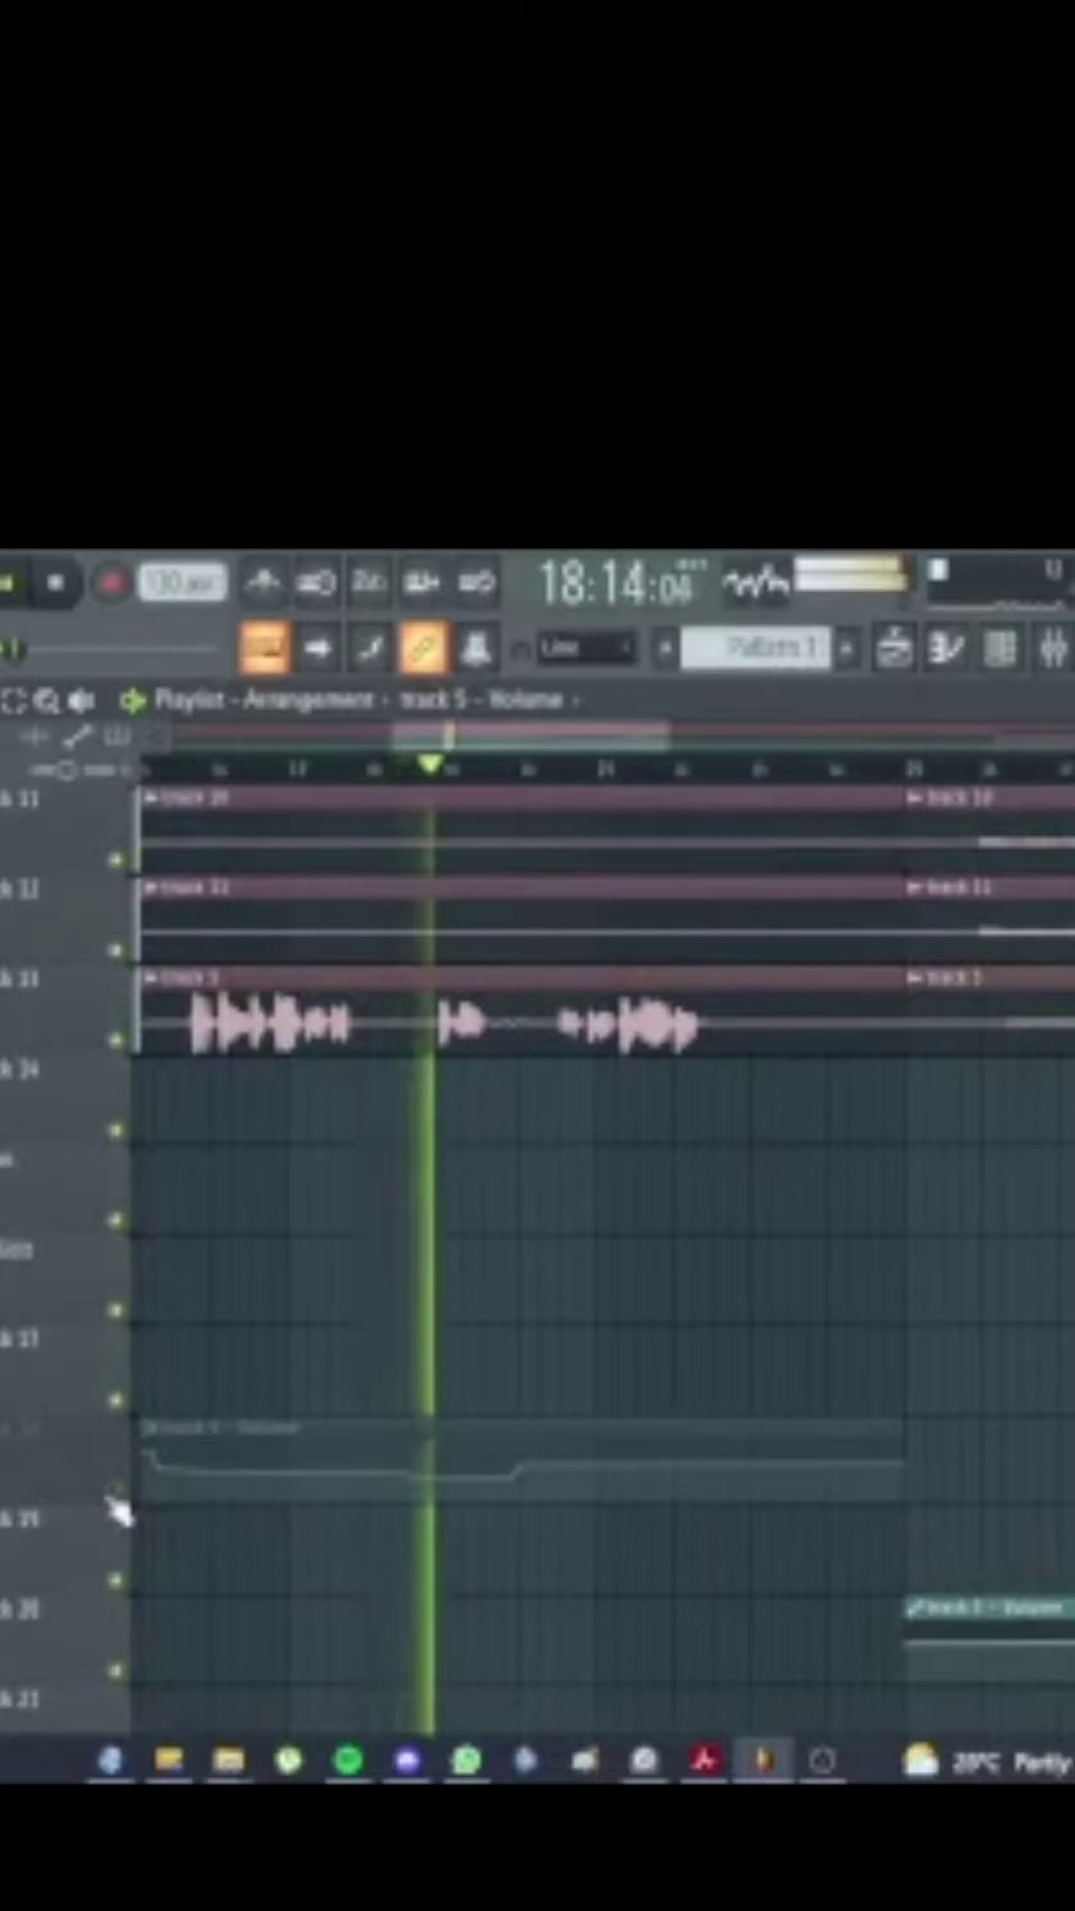
key("space")
Step: Locate the duplicate vocal clip on track 13 and play the section from 18:09
scroll(478, 1095, "up", 8)
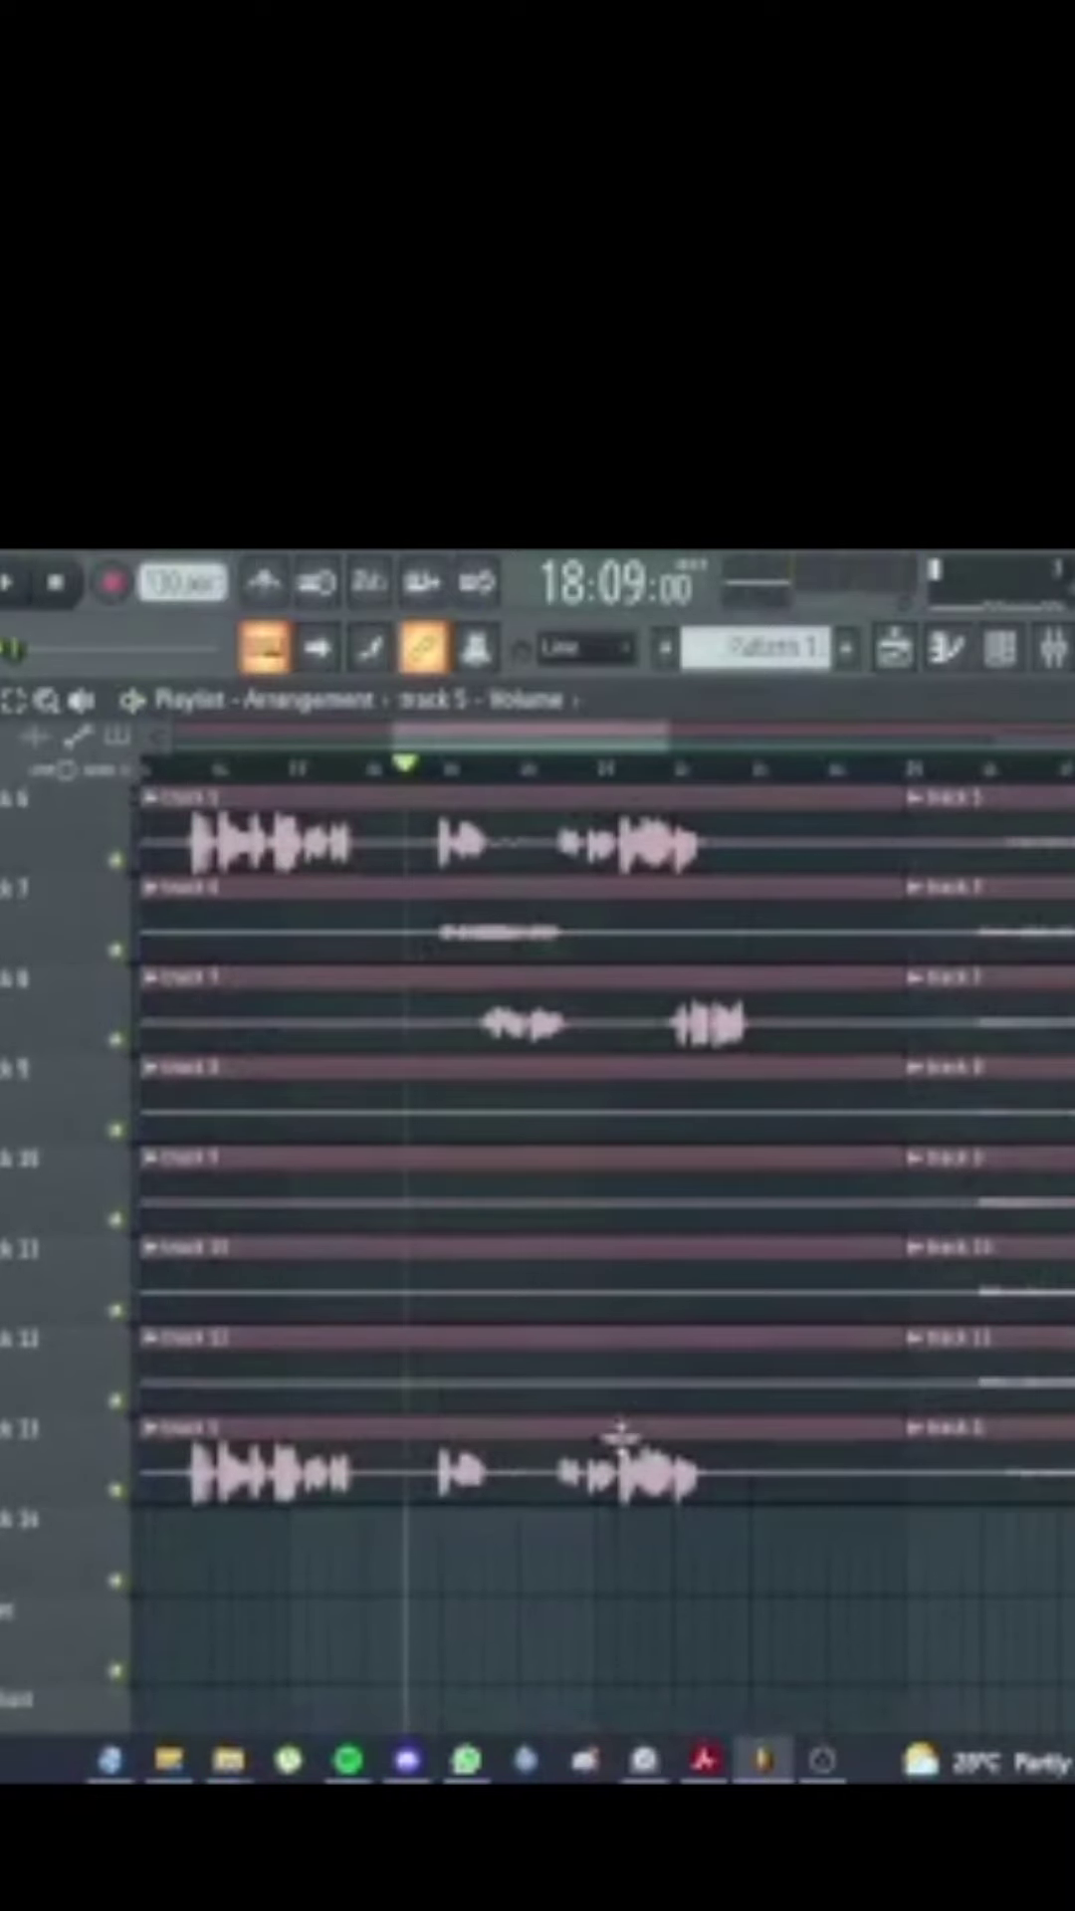
scroll(528, 1160, "up", 1)
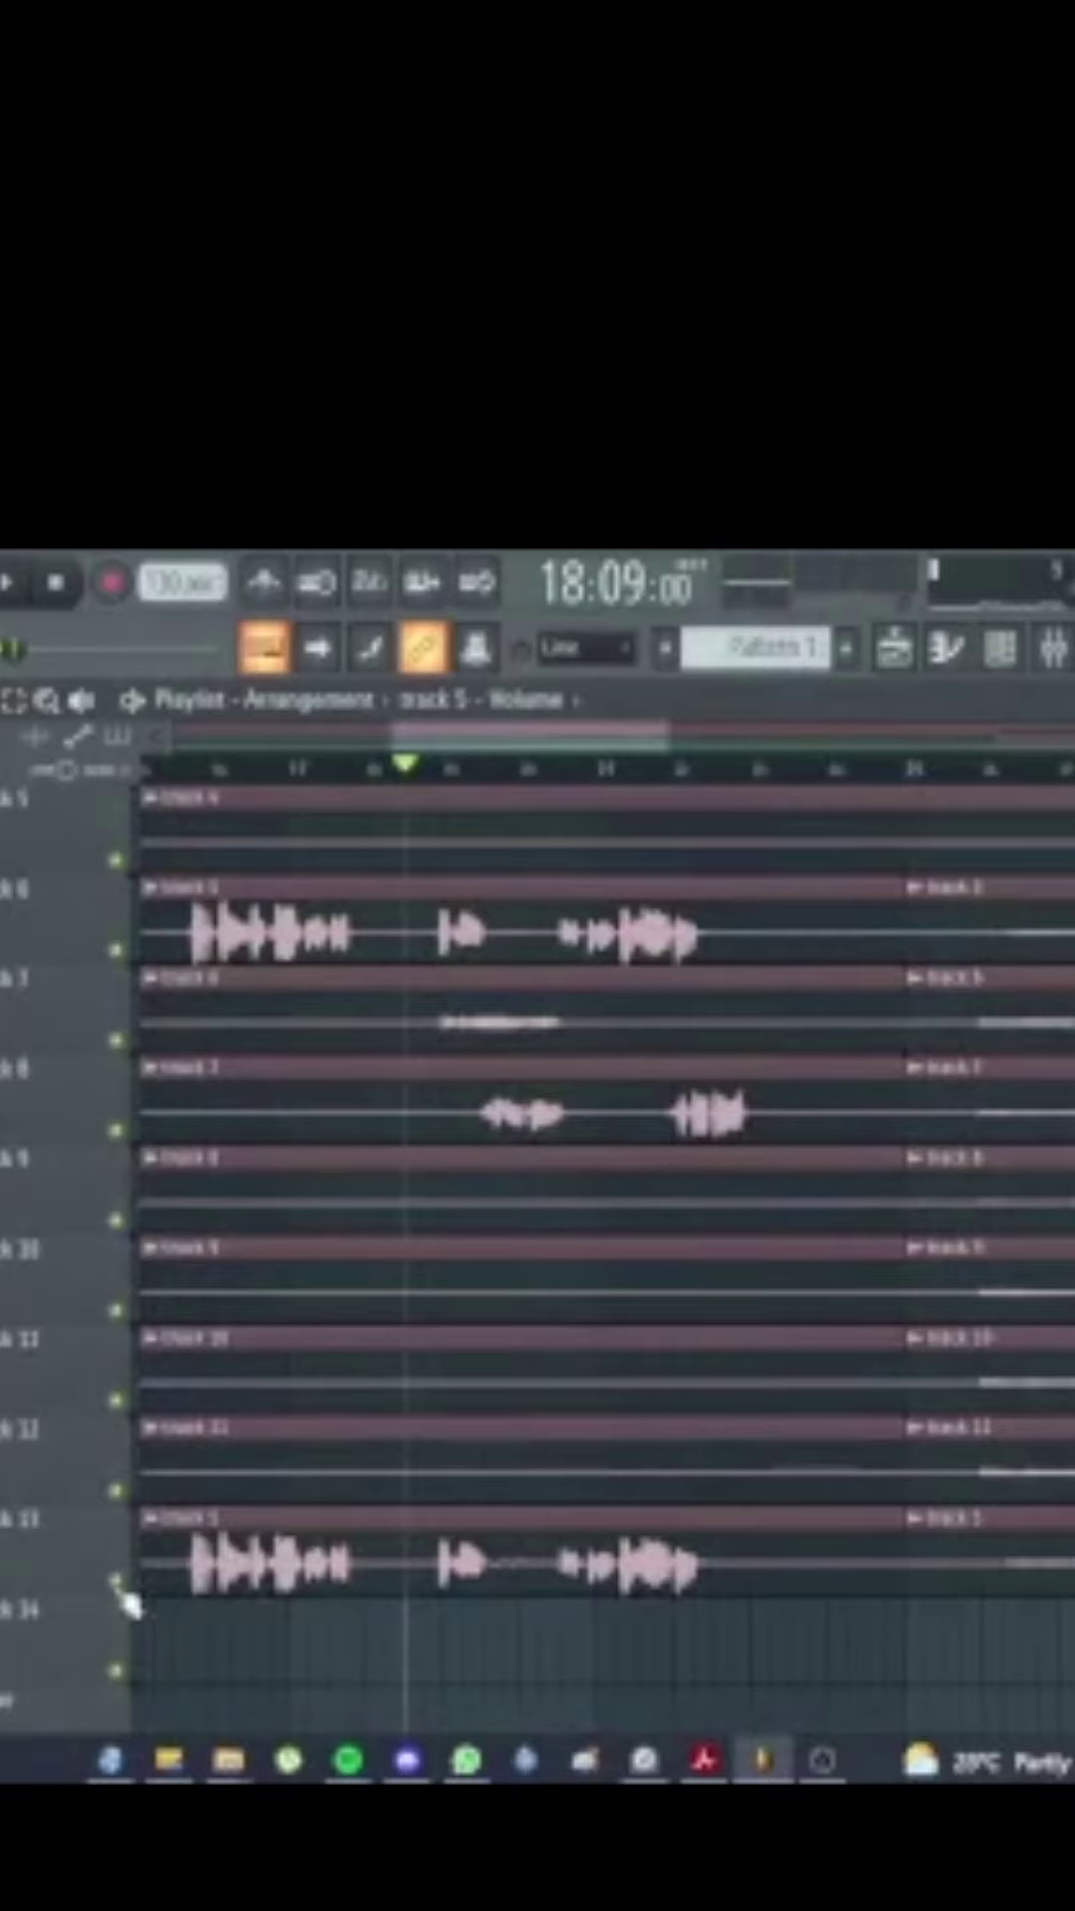
key("space")
key("space")
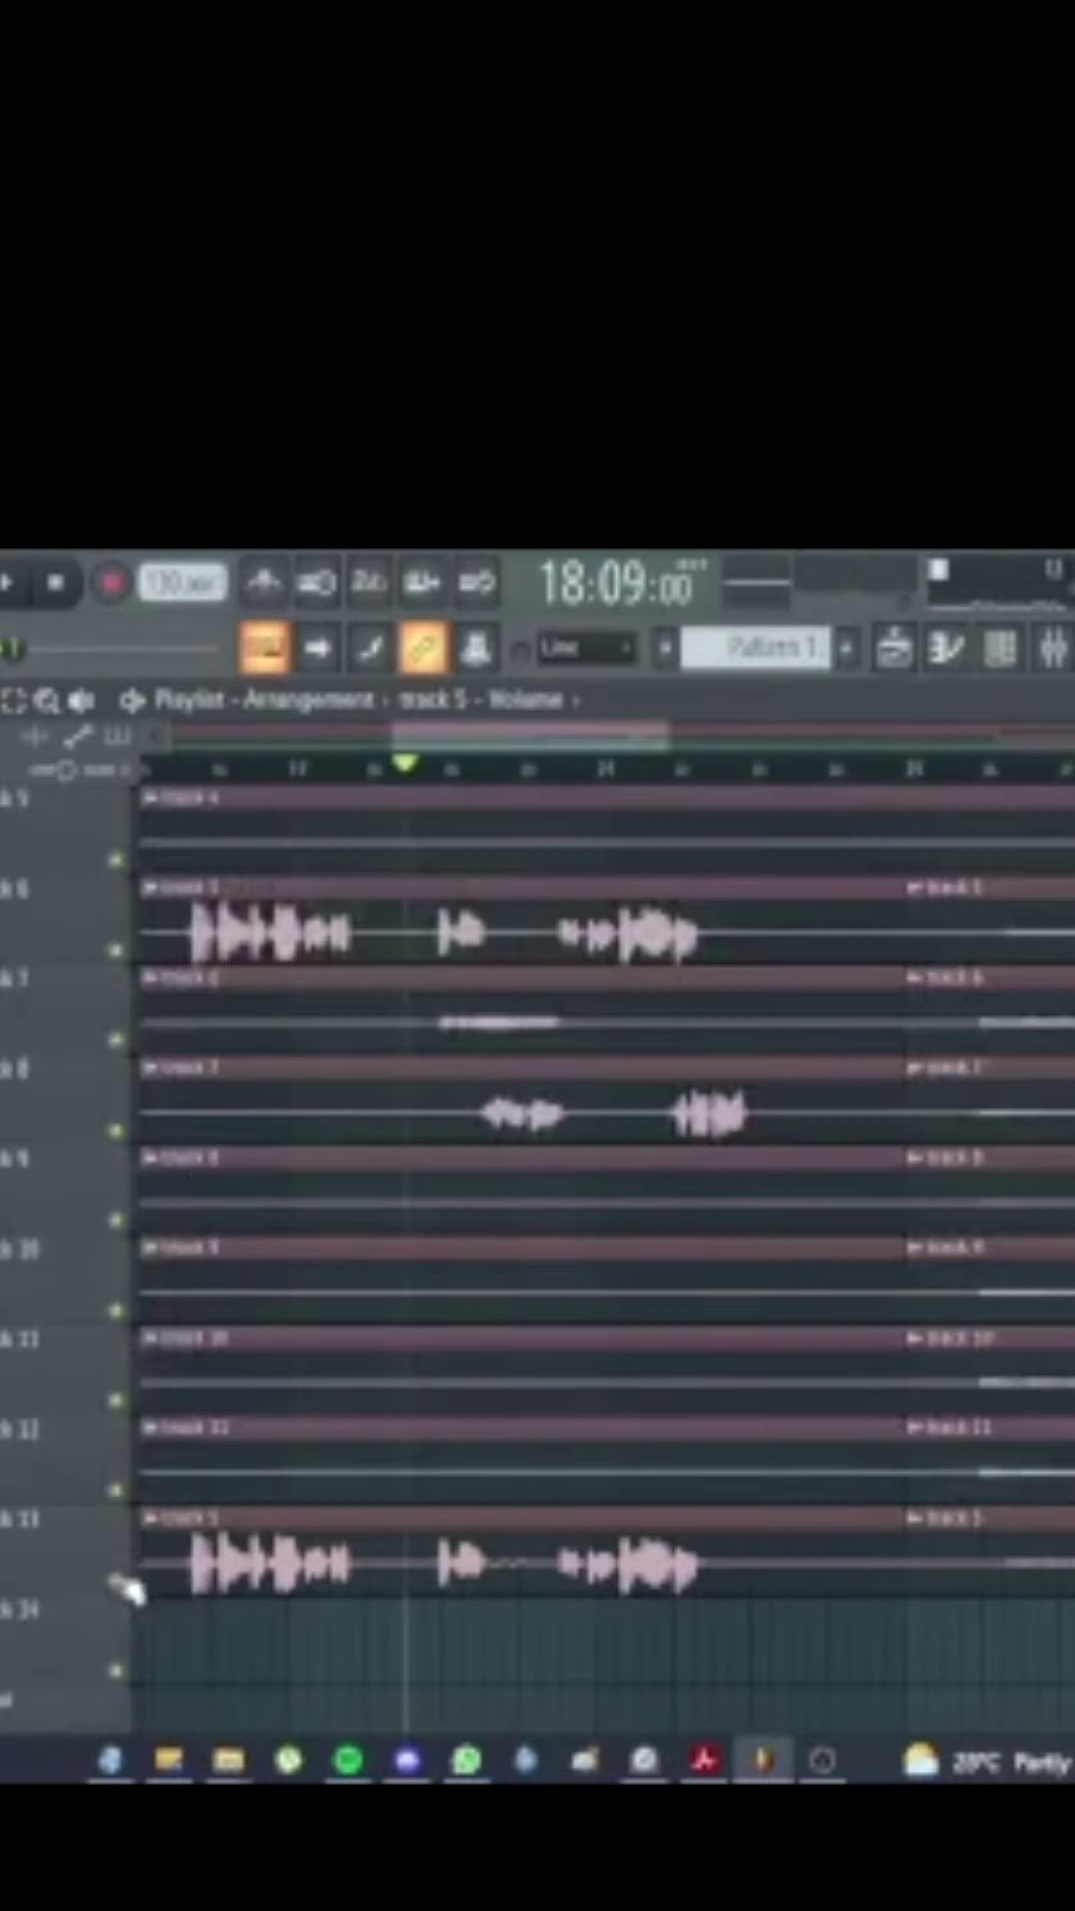
Step: Mute the instrumental on track 1, play the vocals from 18:09 and move the playback position to 19:05
scroll(404, 1135, "up", 3)
scroll(349, 924, "up", 1)
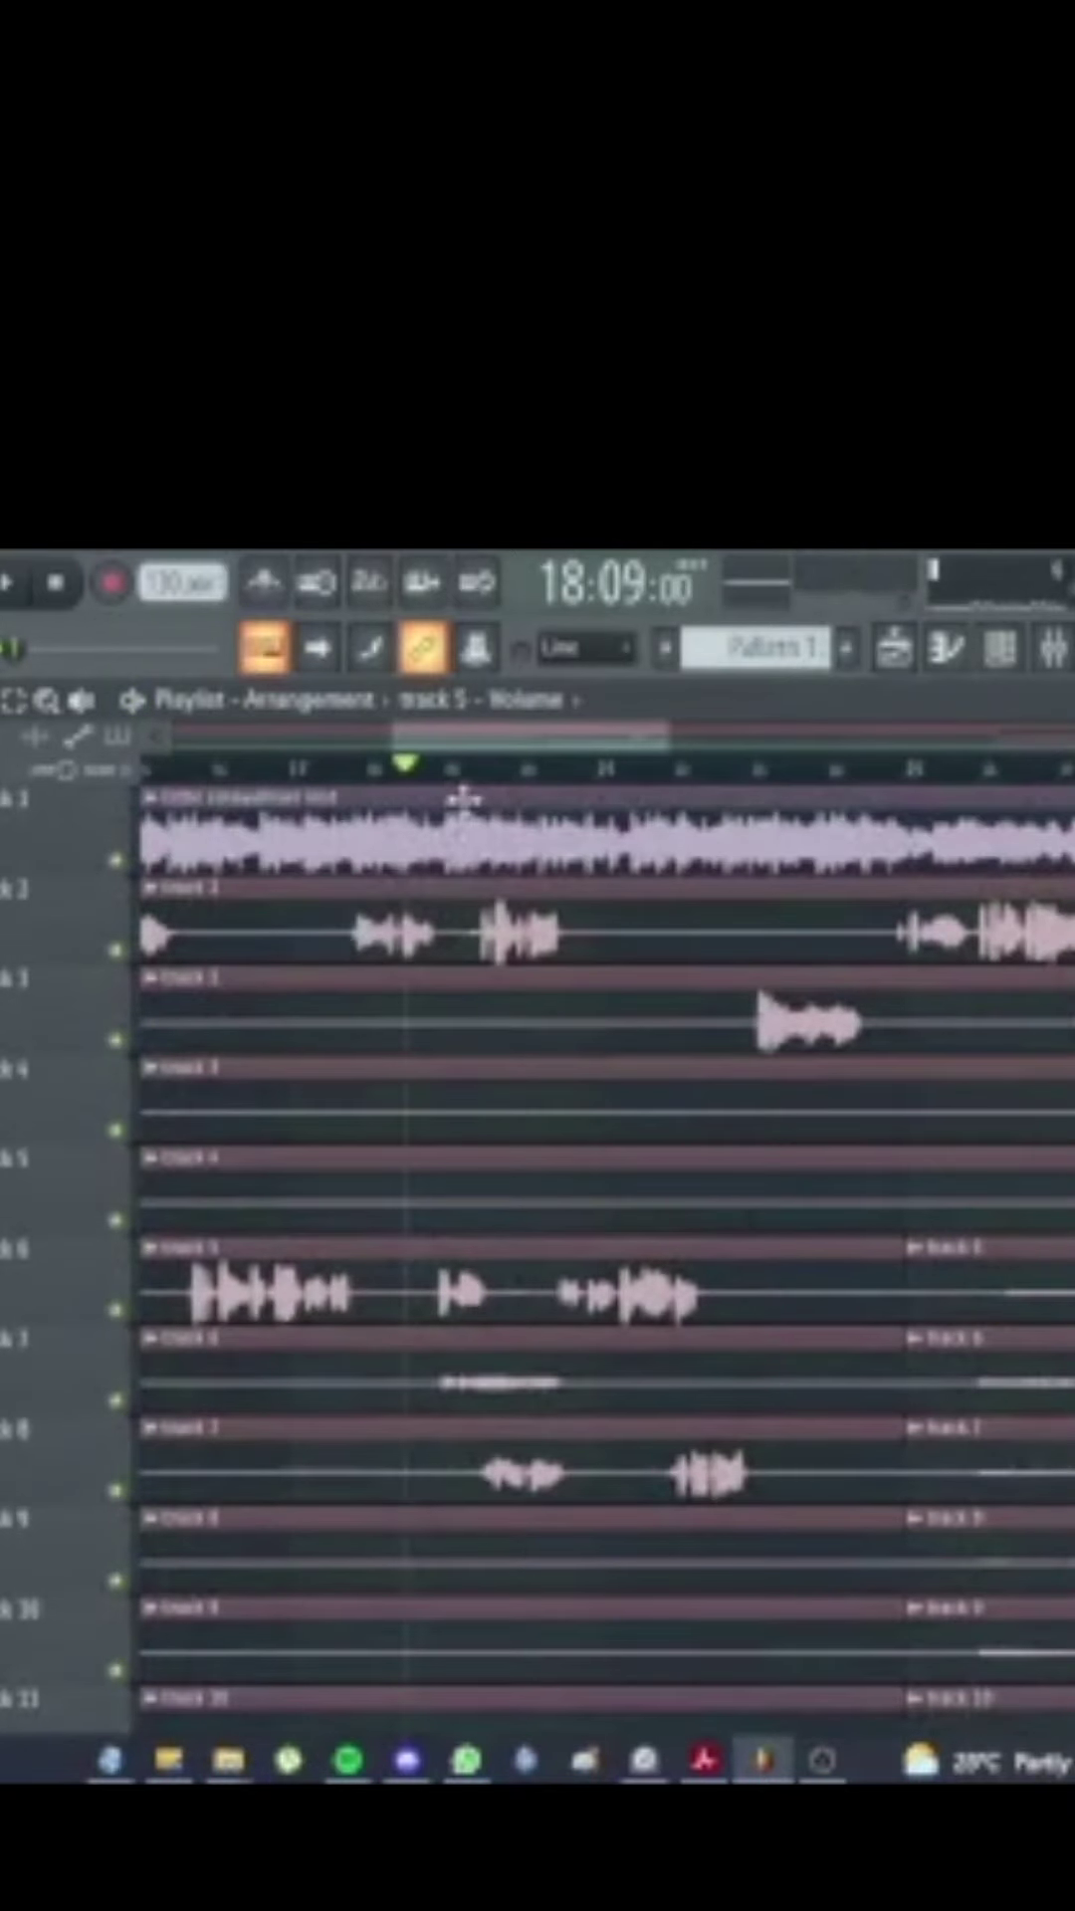
key("space")
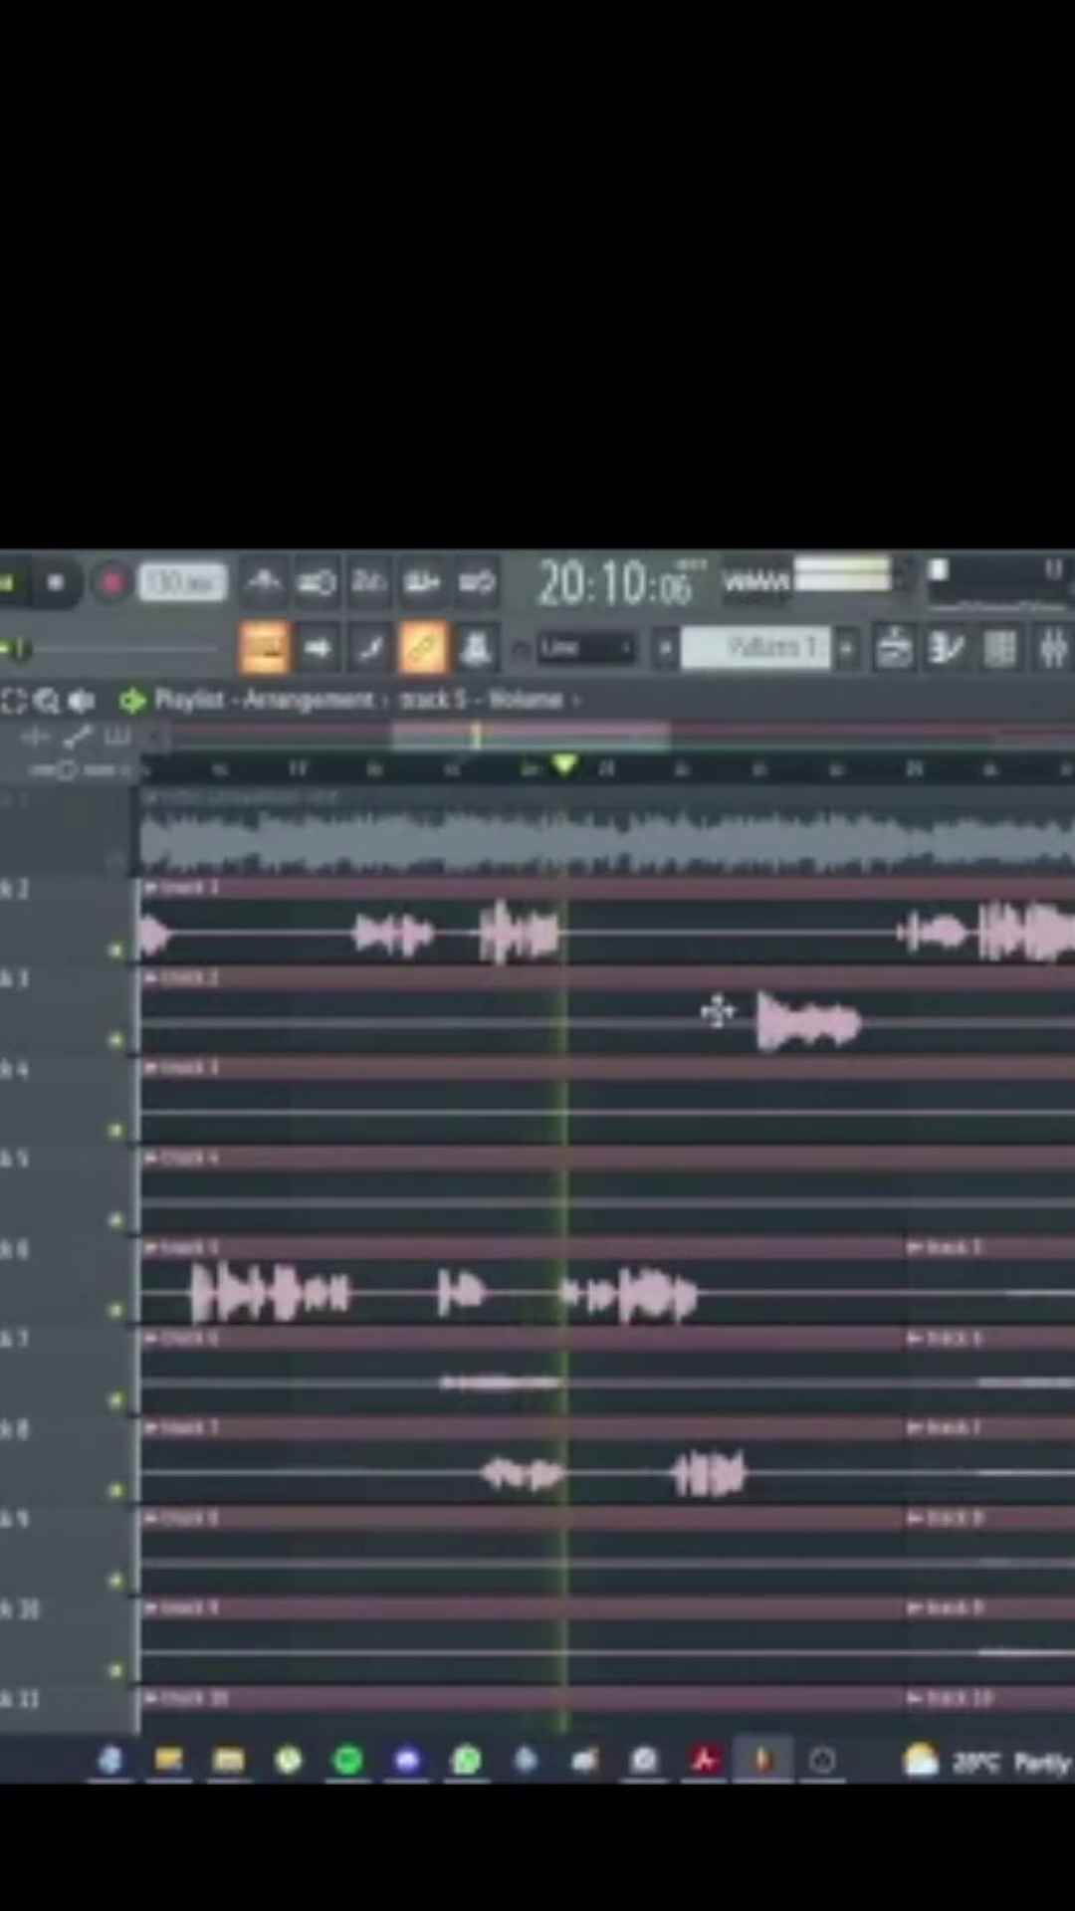
key("space")
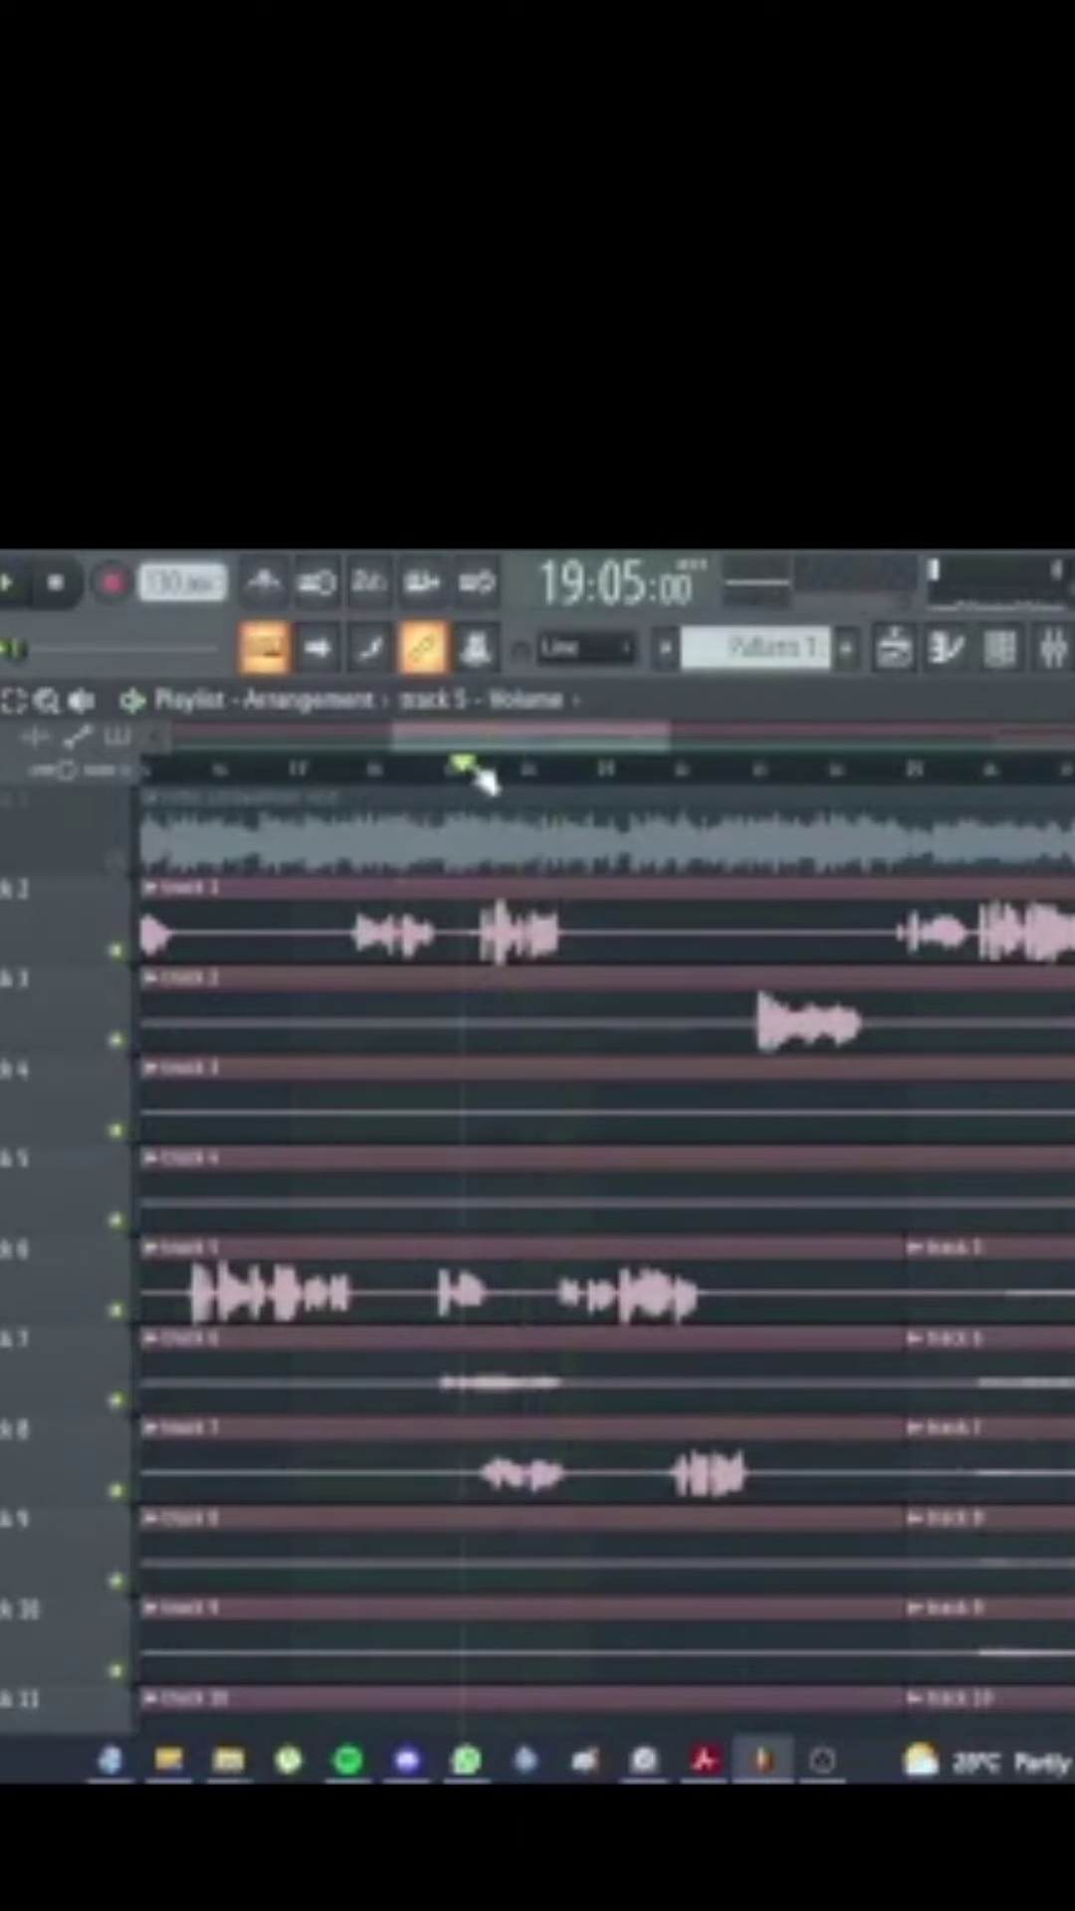
Step: Set the playback position to 48:01 and play the layered vocals from there twice
left_click_drag(493, 736, 889, 739)
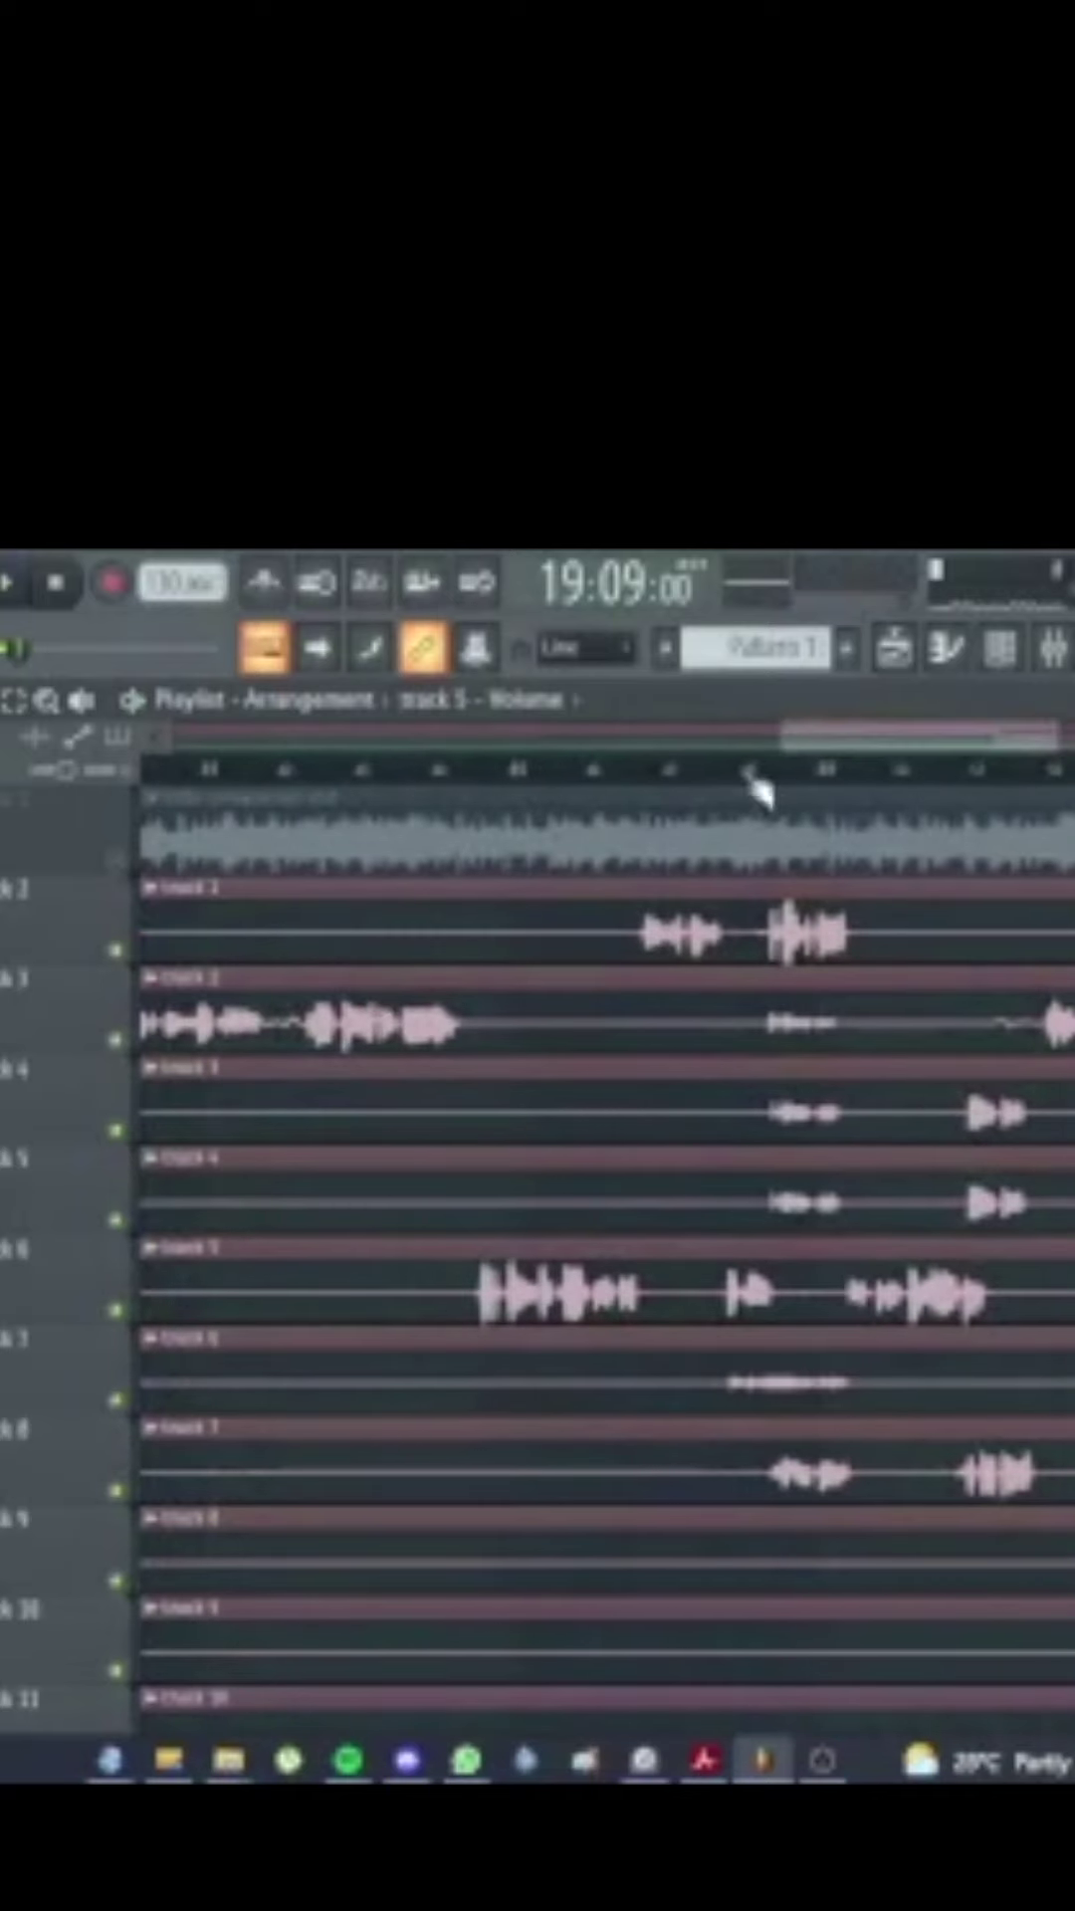
key("space")
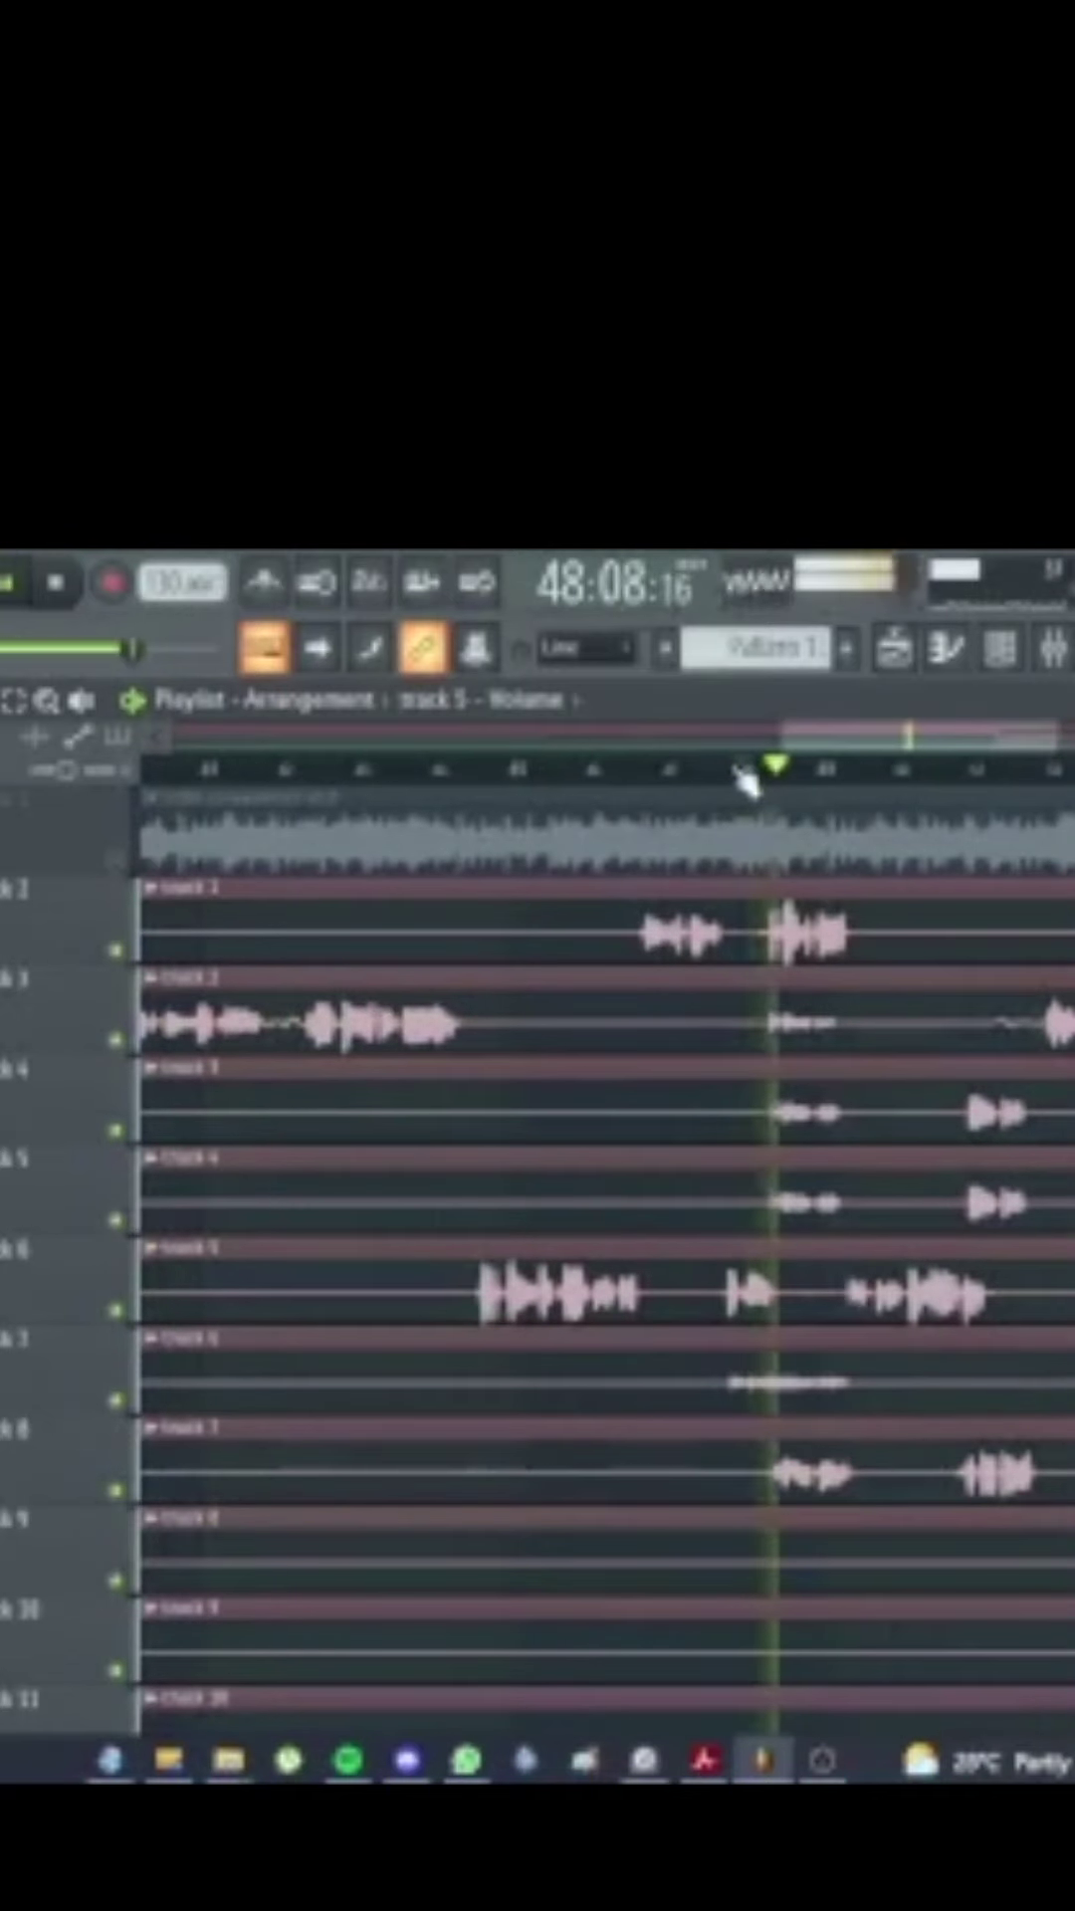
key("space")
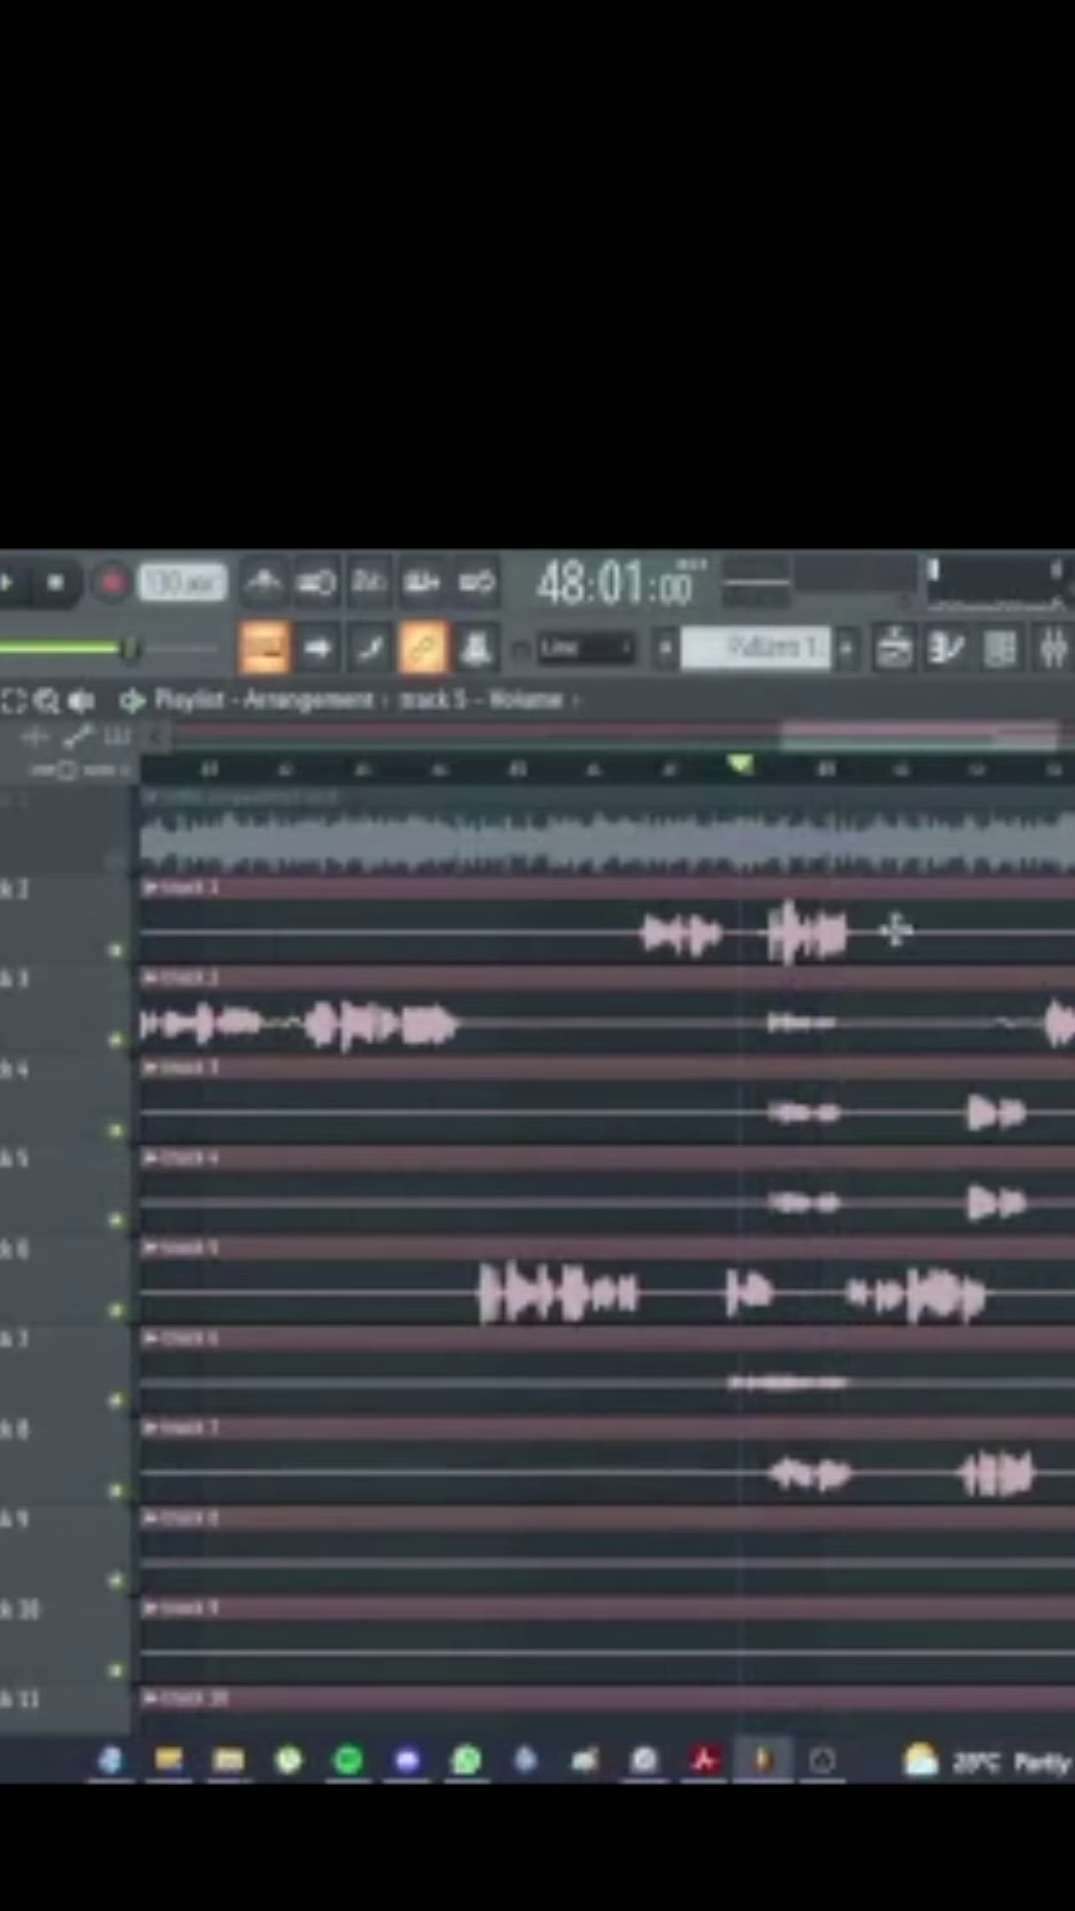
key("space")
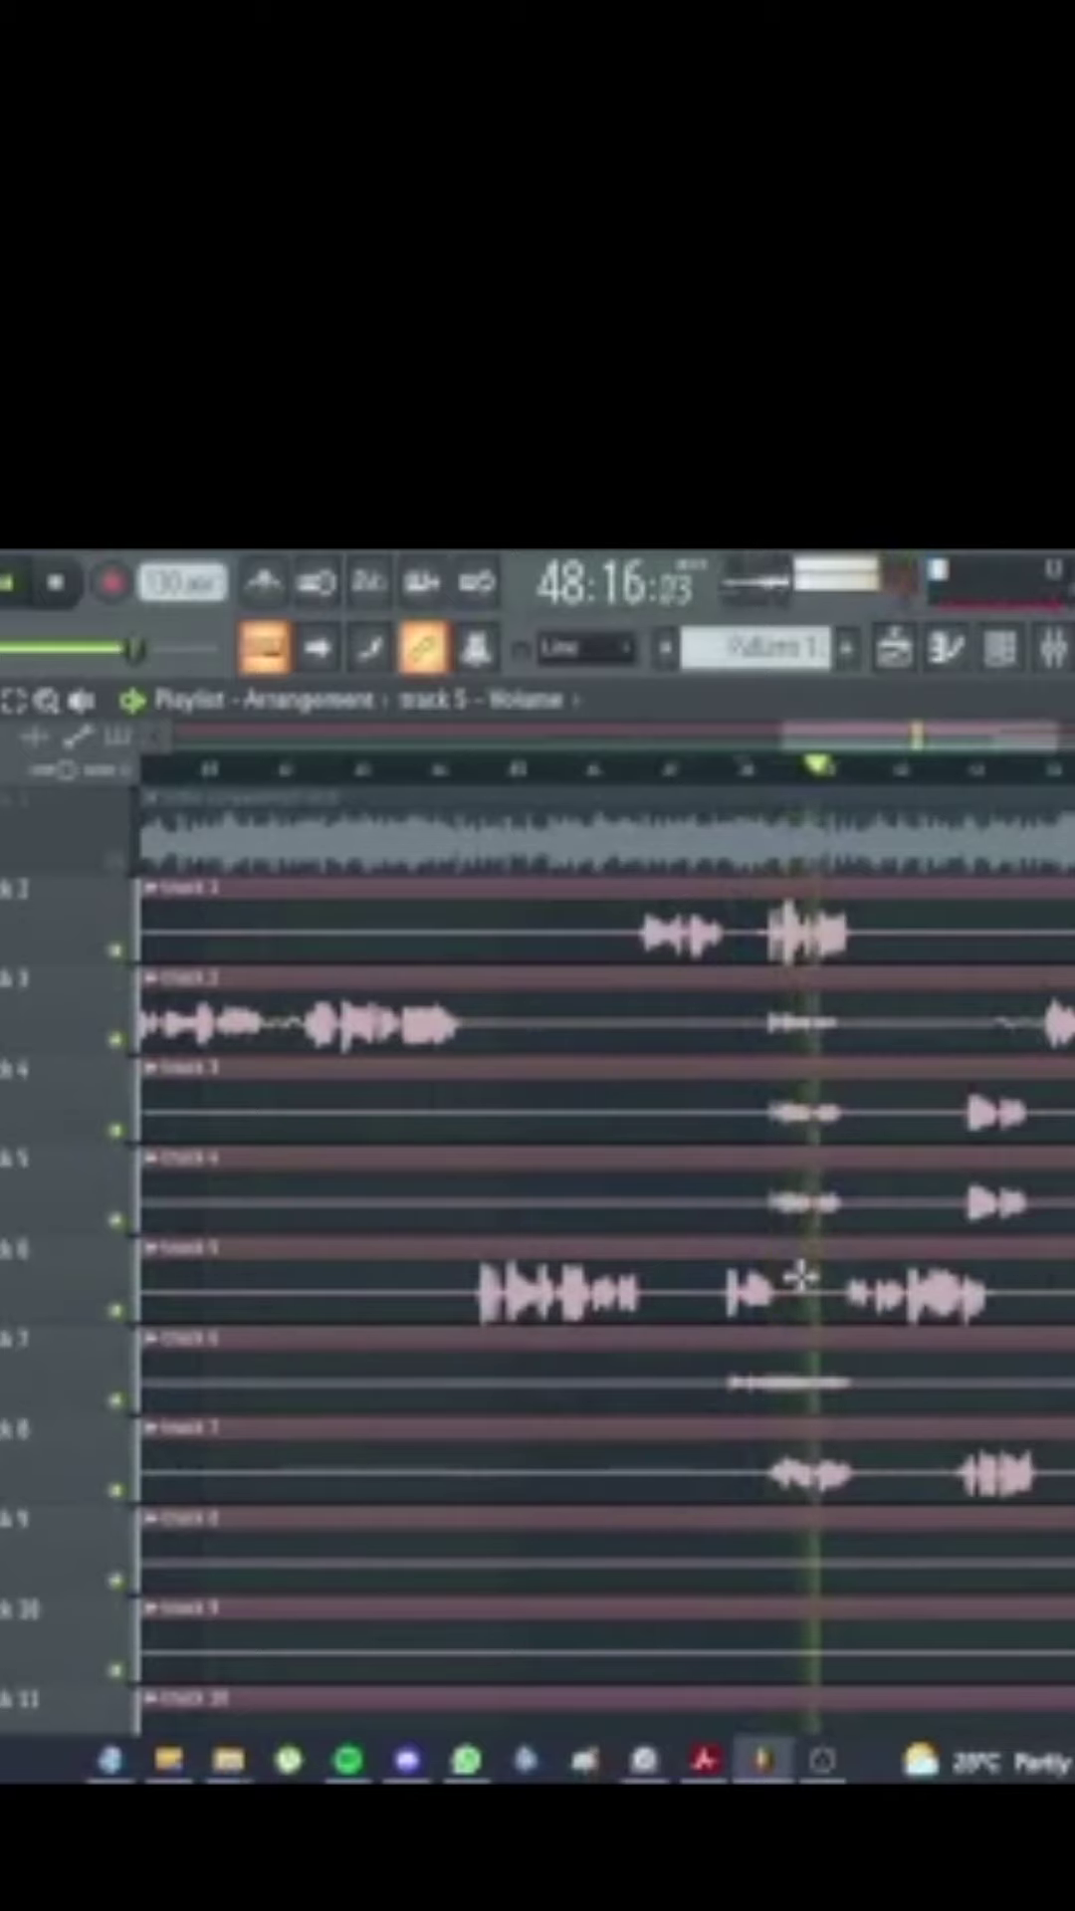
key("space")
Step: Return to the earlier vocal section before bar 24 and play its vocals
left_click_drag(920, 738, 550, 762)
left_click(550, 764)
key("space")
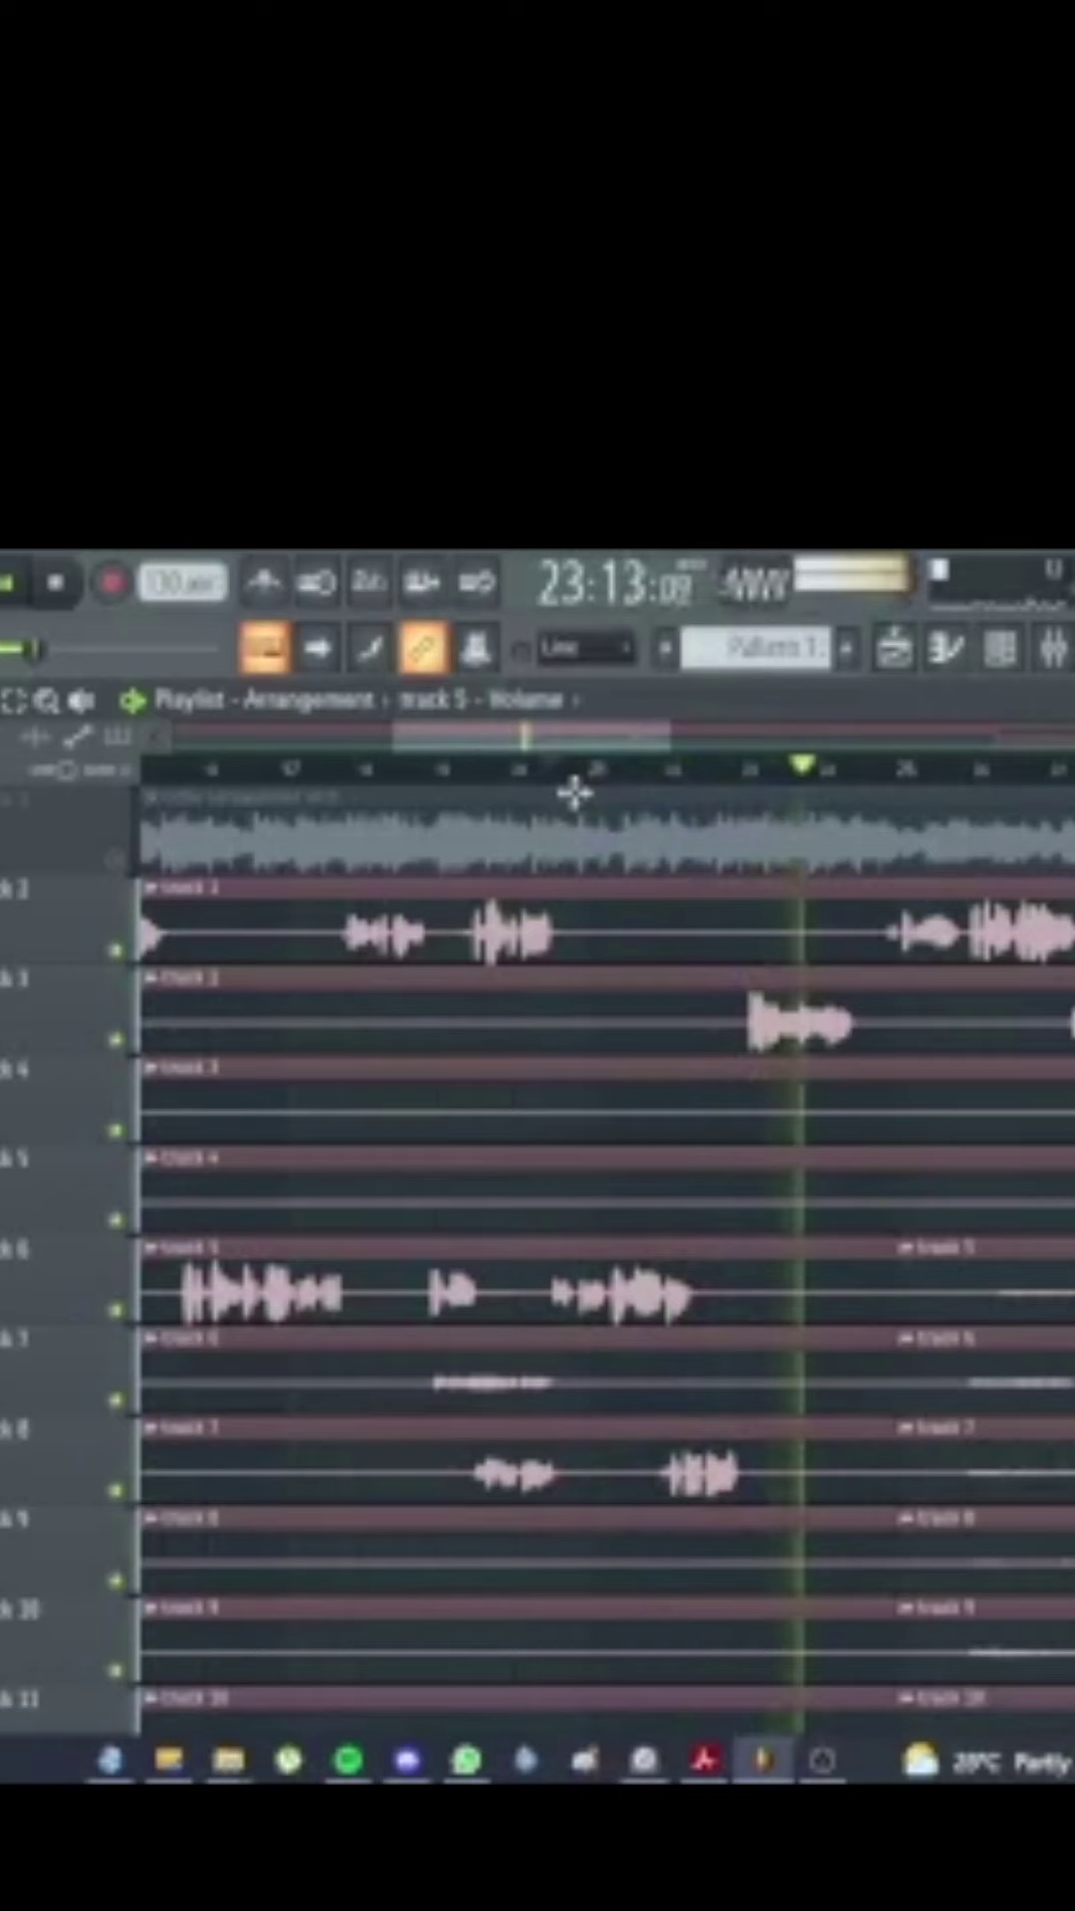
key("space")
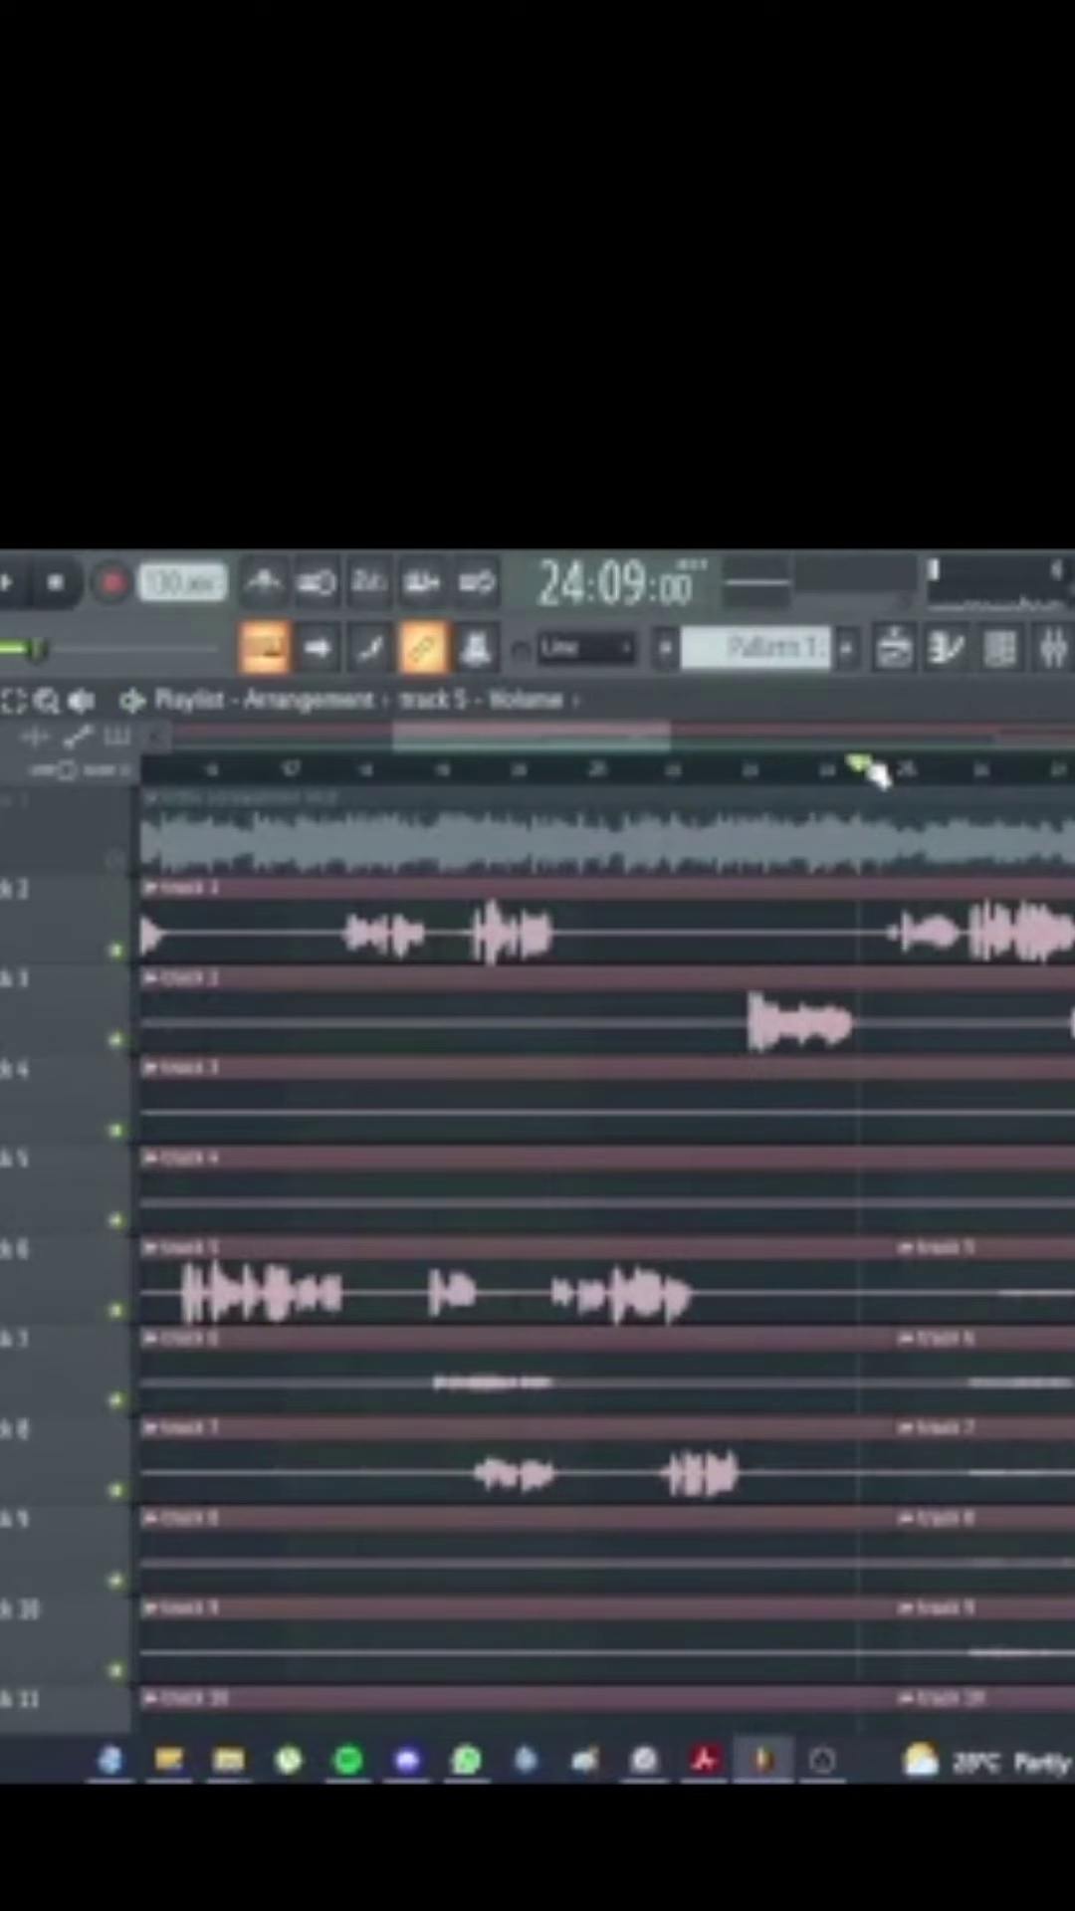
Step: Play the vocals from 24:09, following the playback through the parts on tracks 2 and 3
key("space")
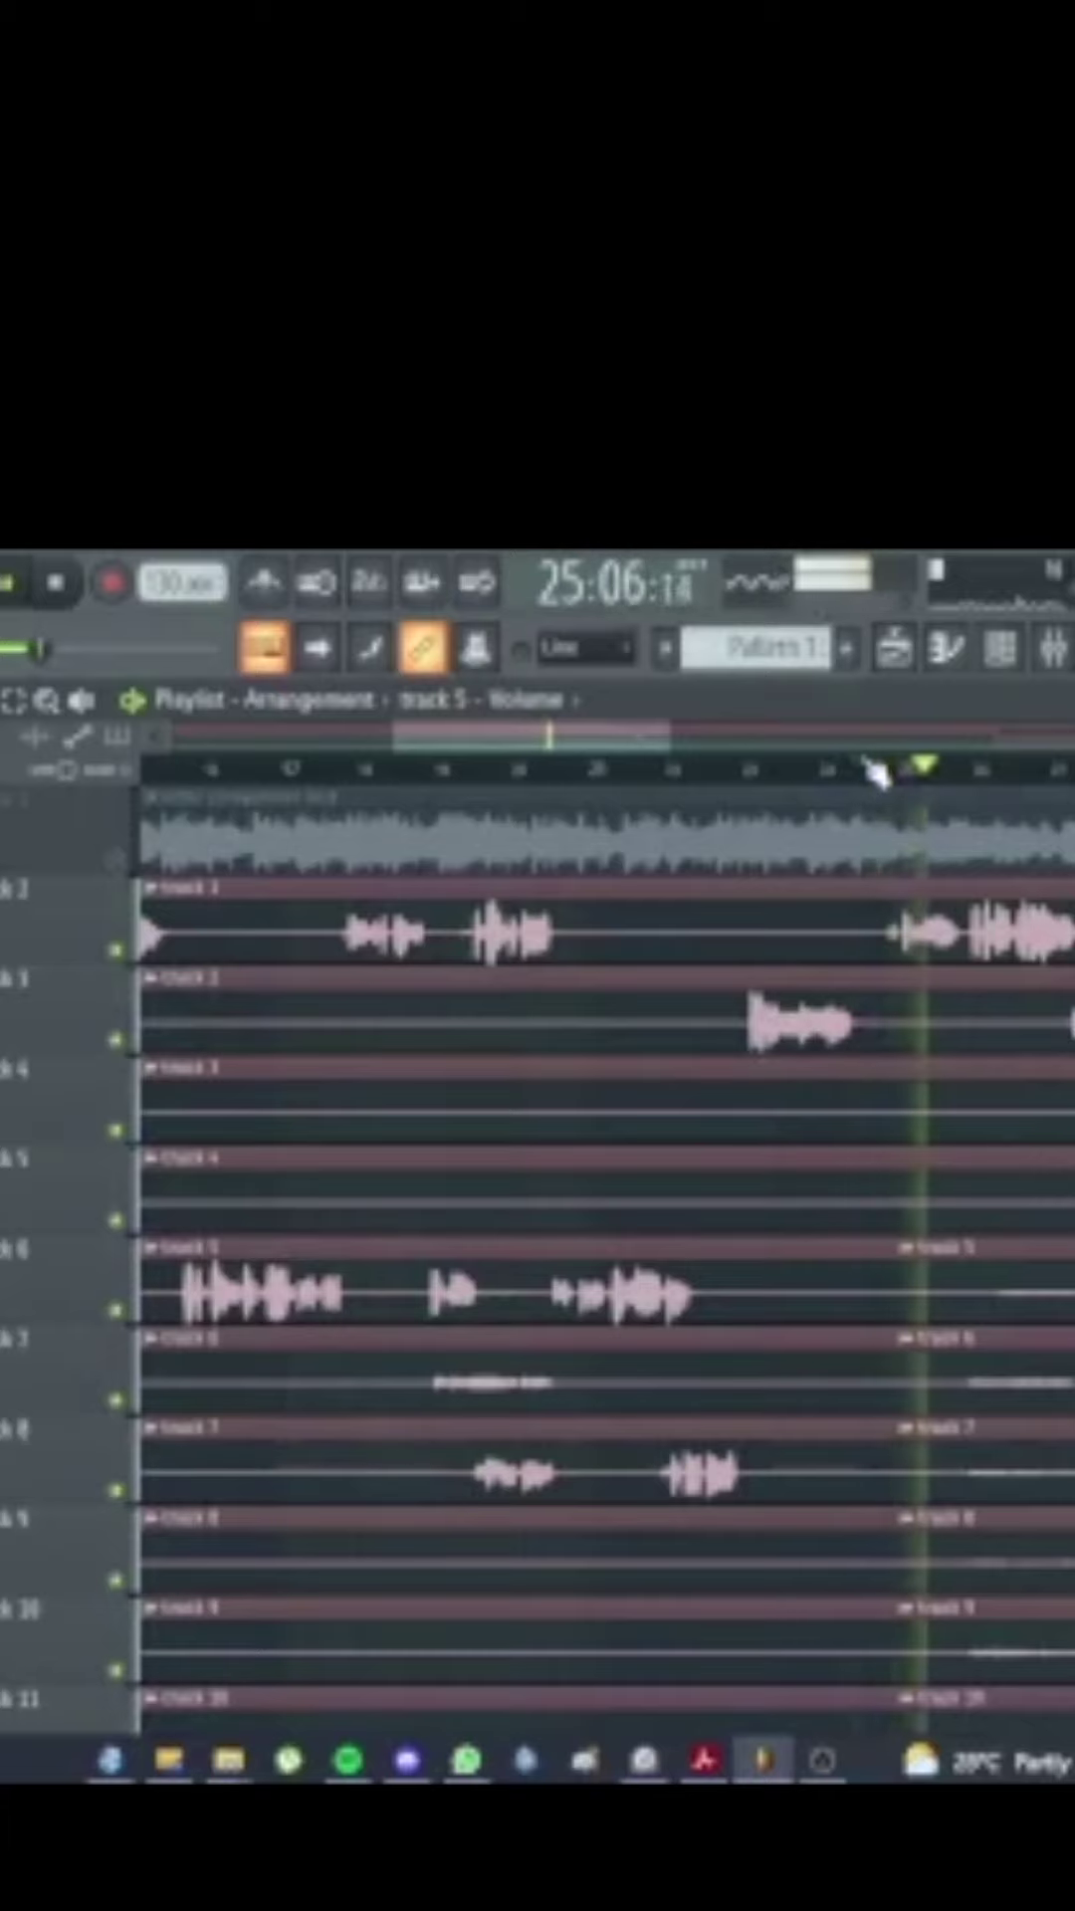
scroll(653, 756, "right", 5)
scroll(637, 756, "left", 1)
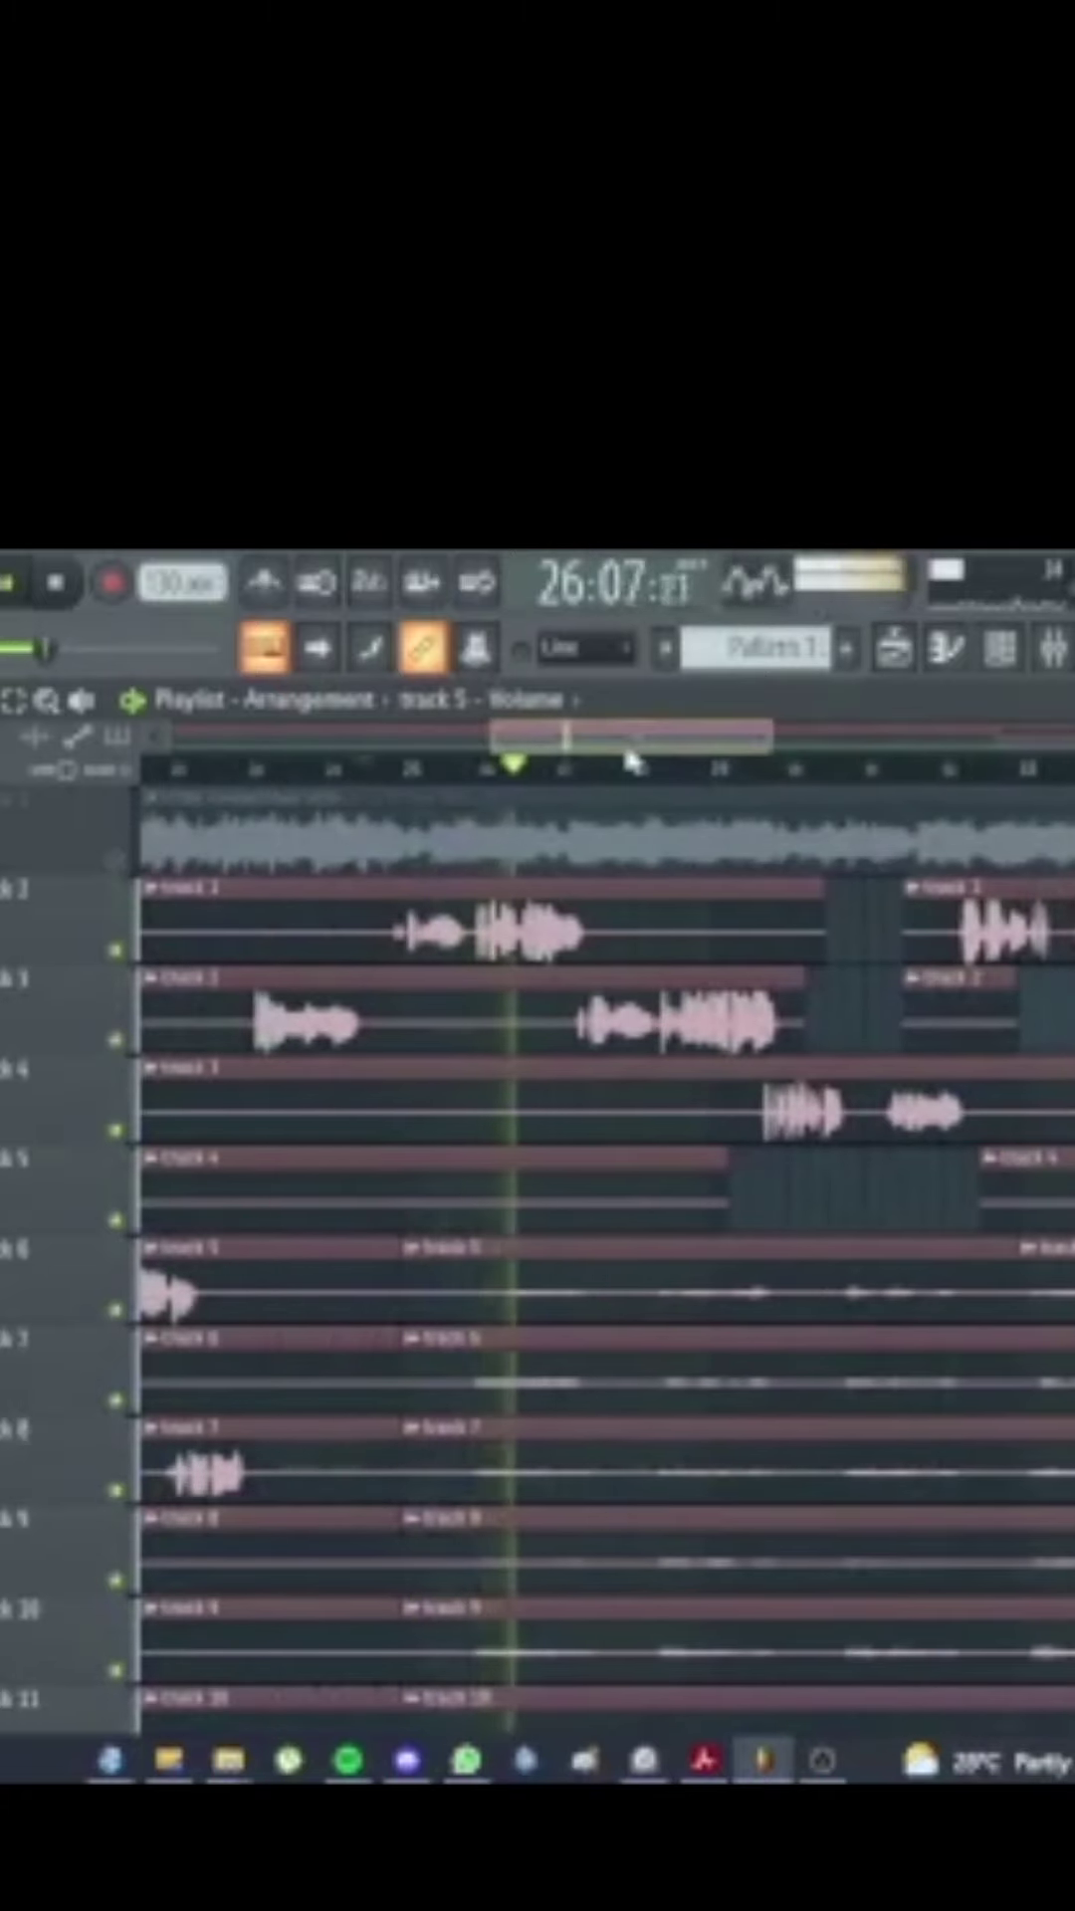
key("space")
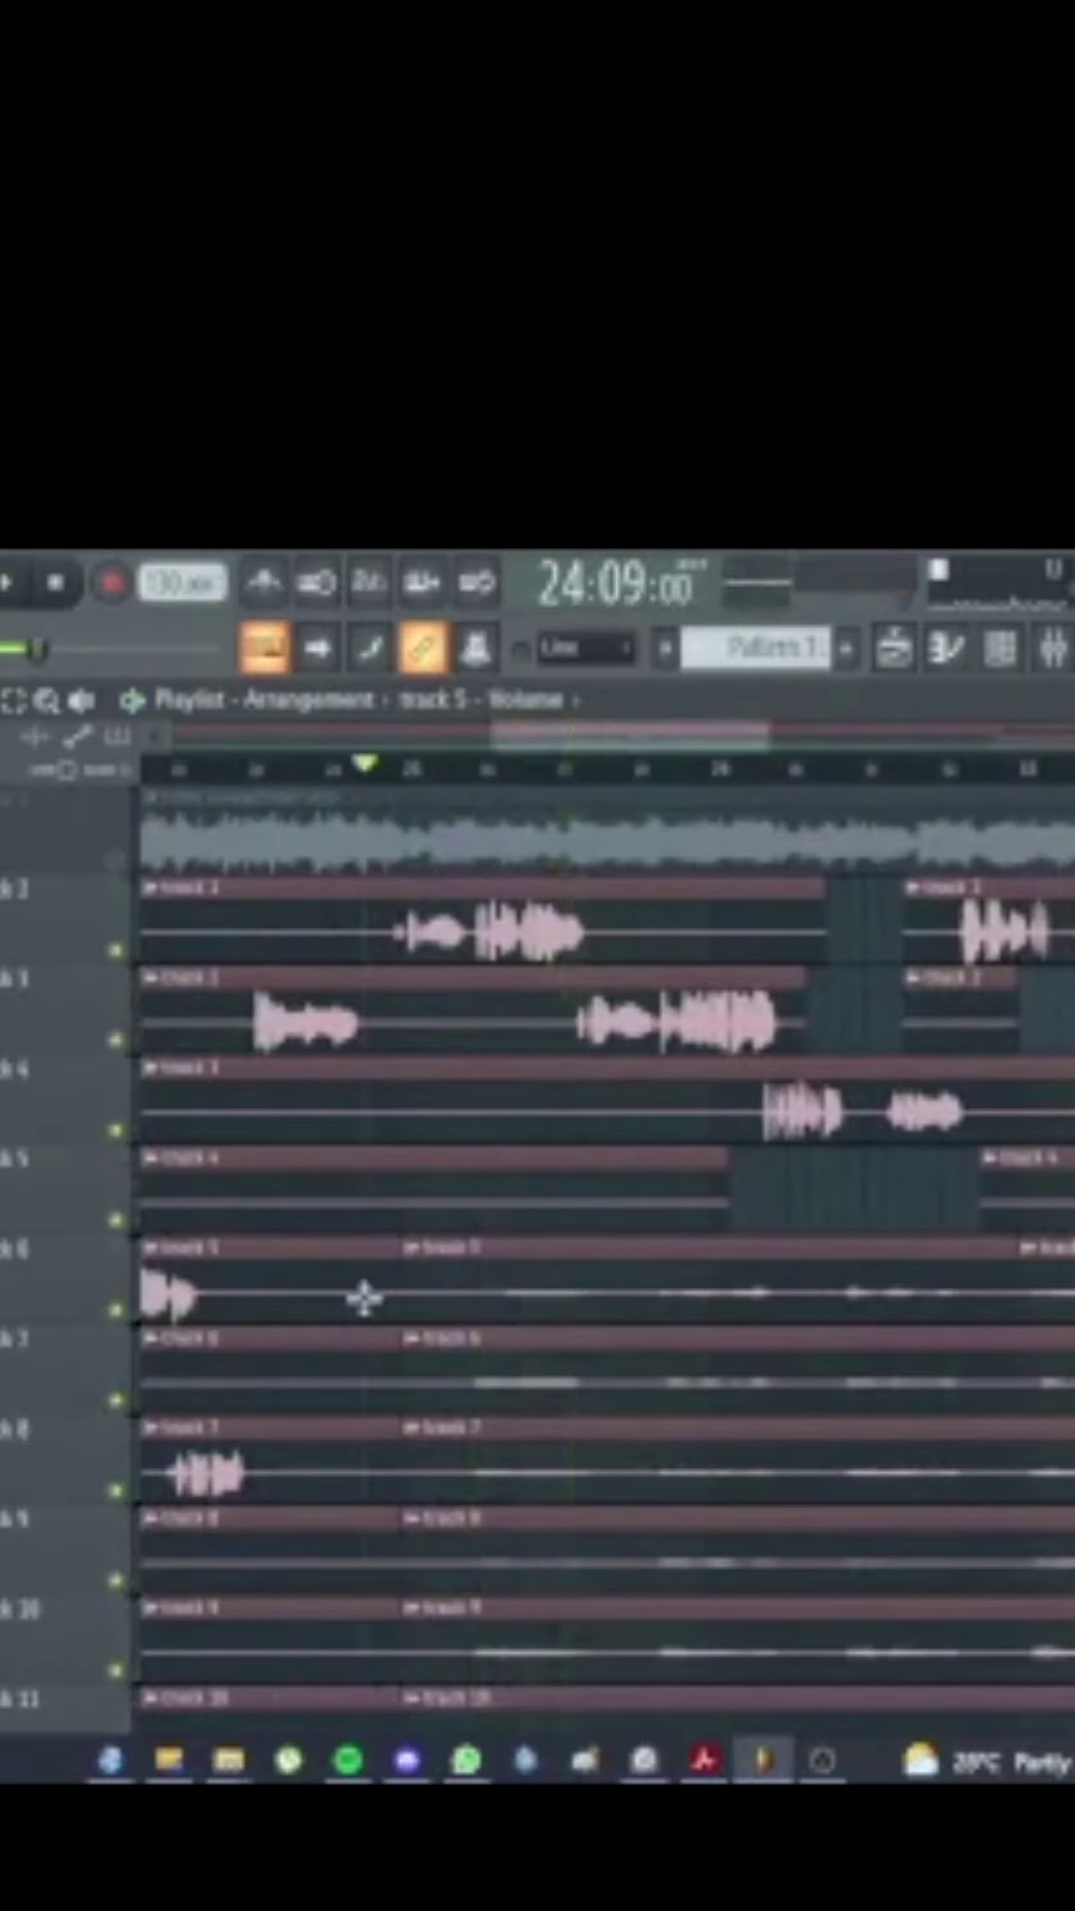
Step: Unmute the instrumental on track 1 and play it with the vocals from 24:09
scroll(358, 1293, "down", 3)
key("space")
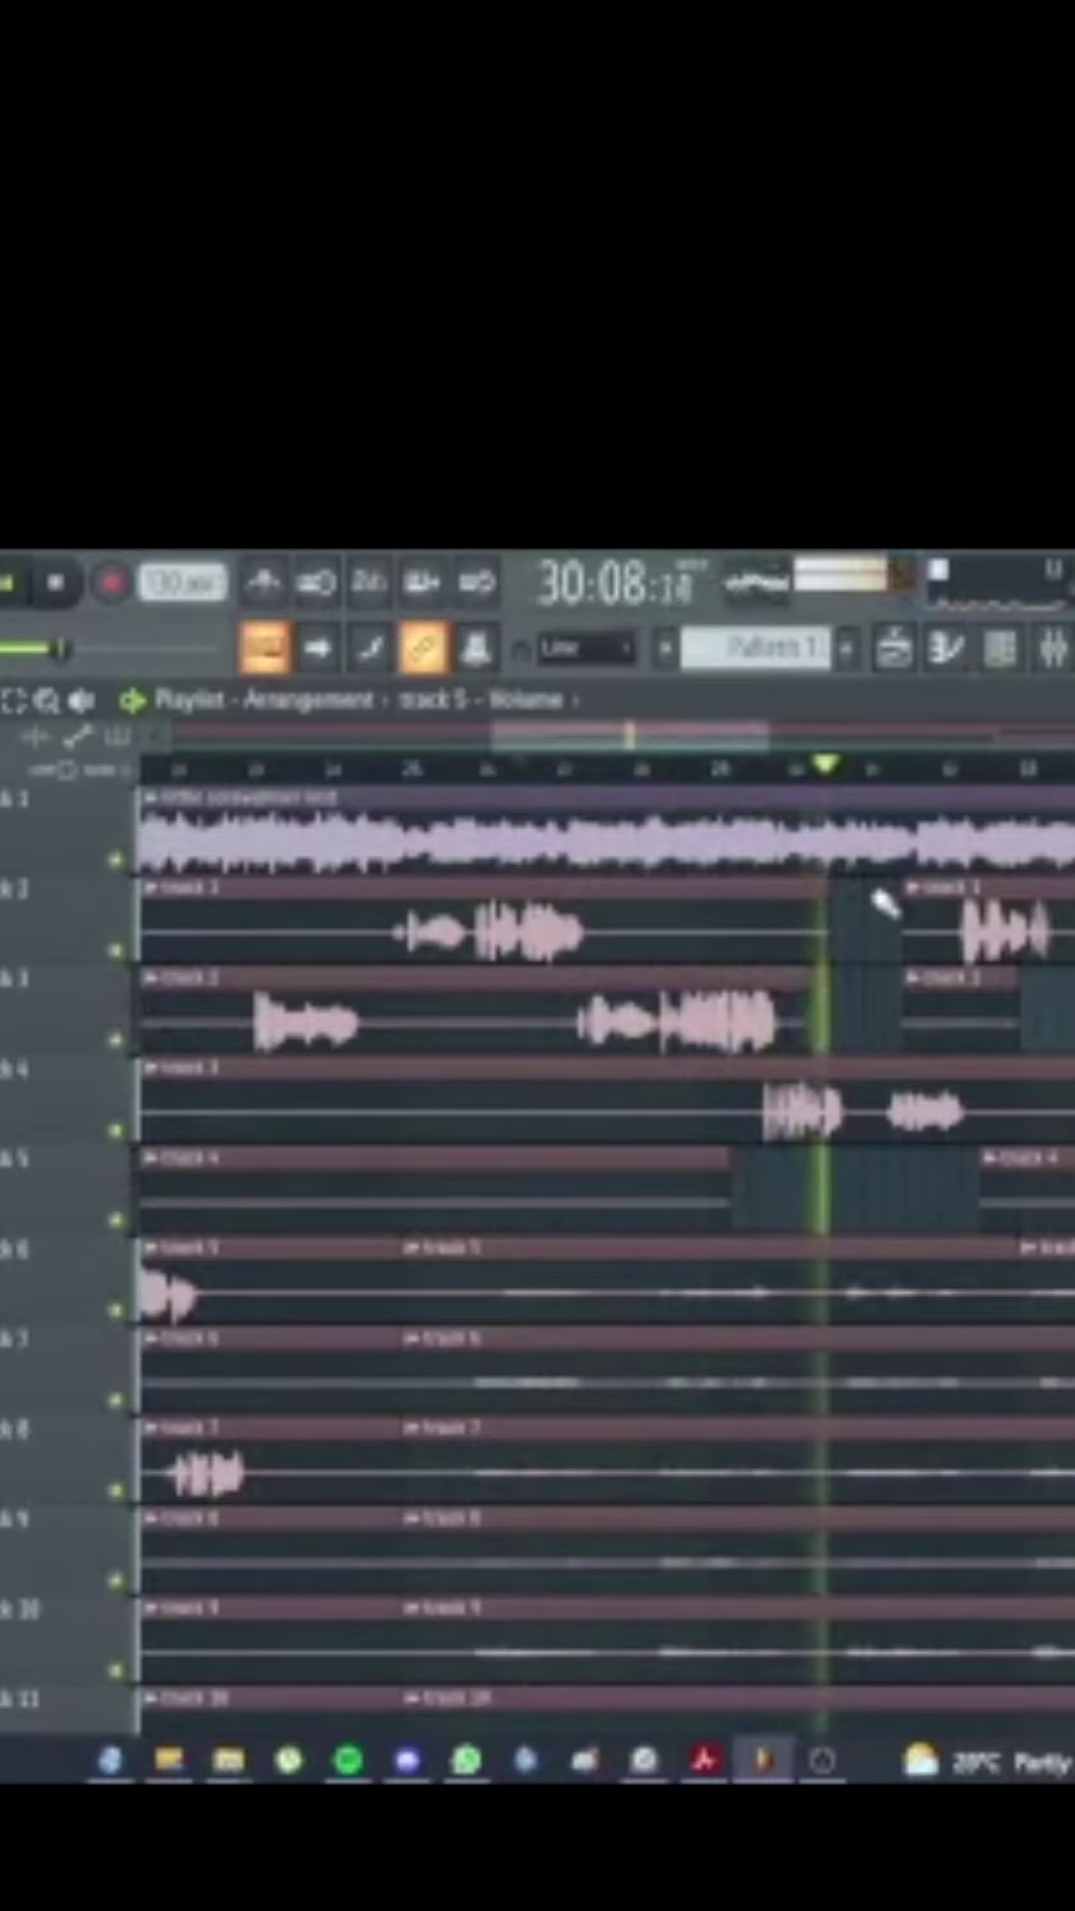
scroll(884, 884, "down", 5)
key("space")
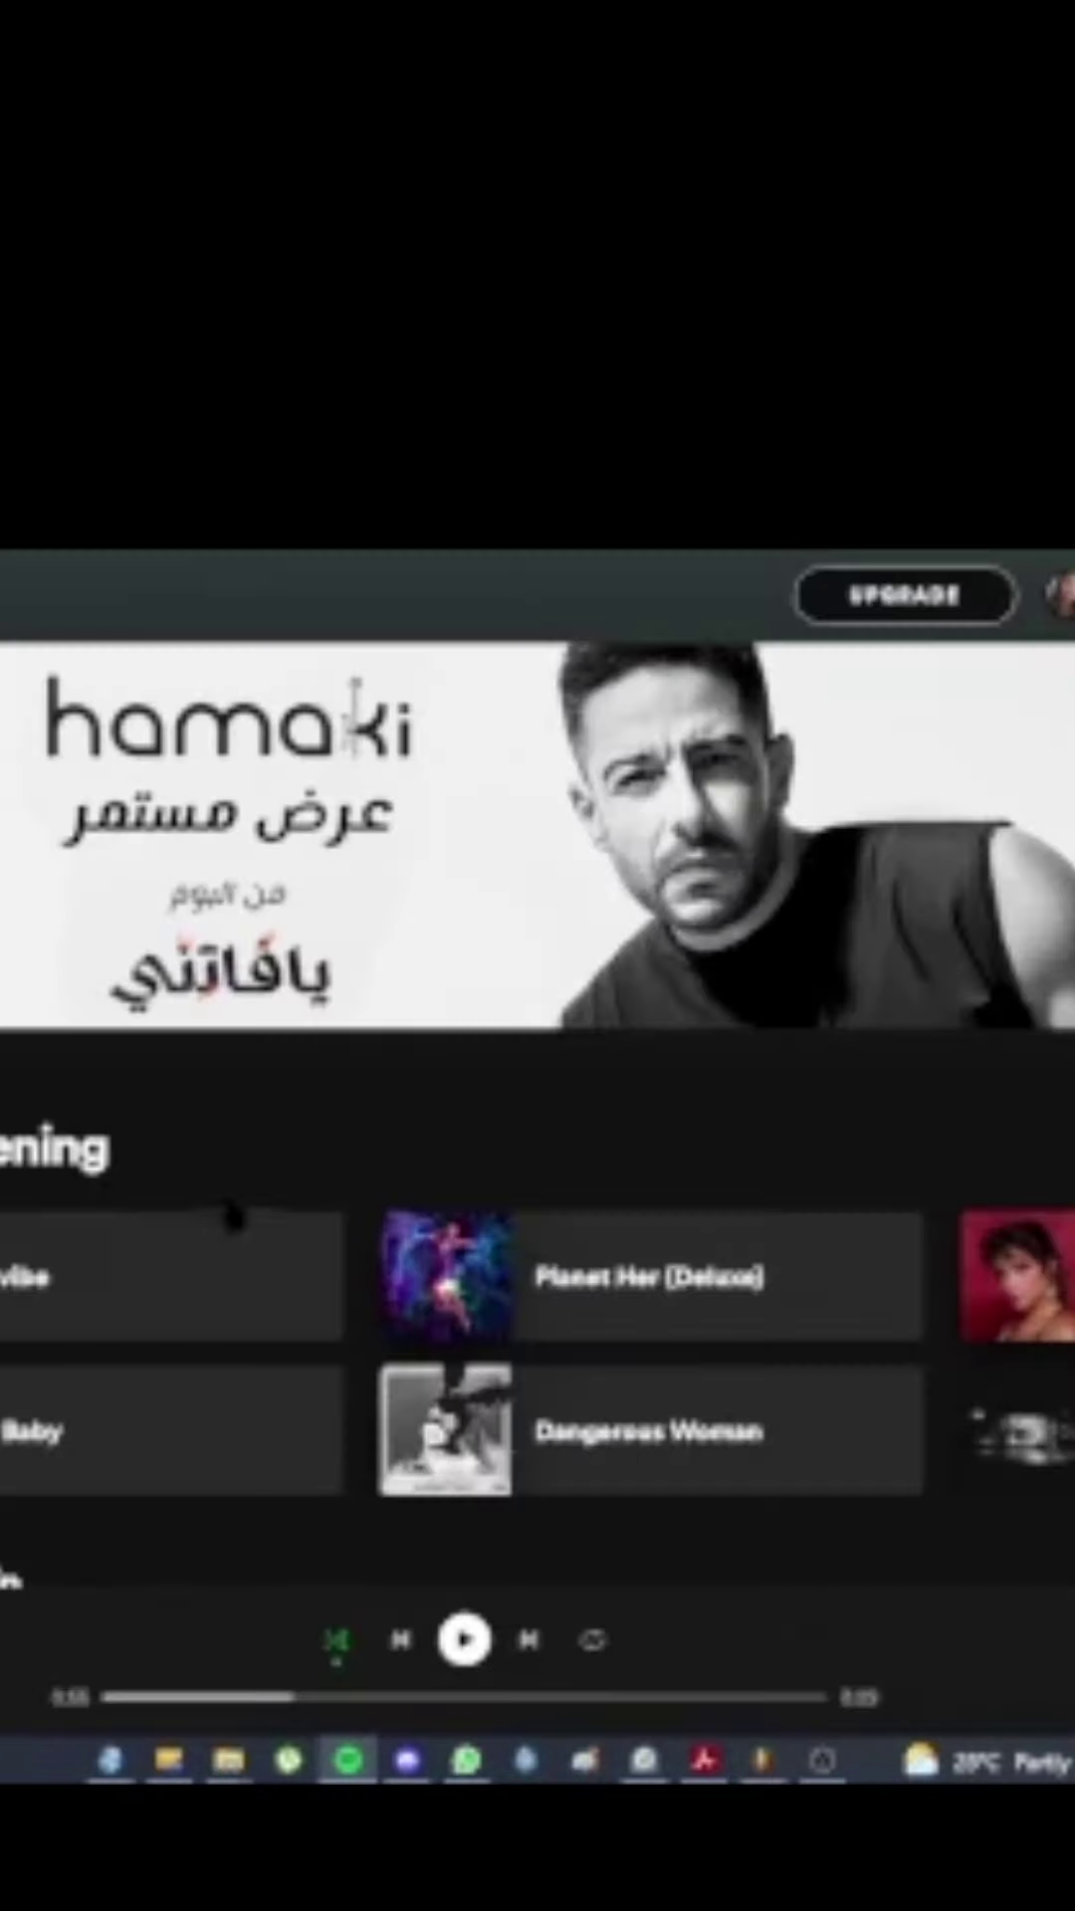
Step: Switch to Spotify, open the Notifications (Clean Version) release and look through its track list
scroll(234, 1216, "down", 2)
scroll(159, 1274, "down", 6)
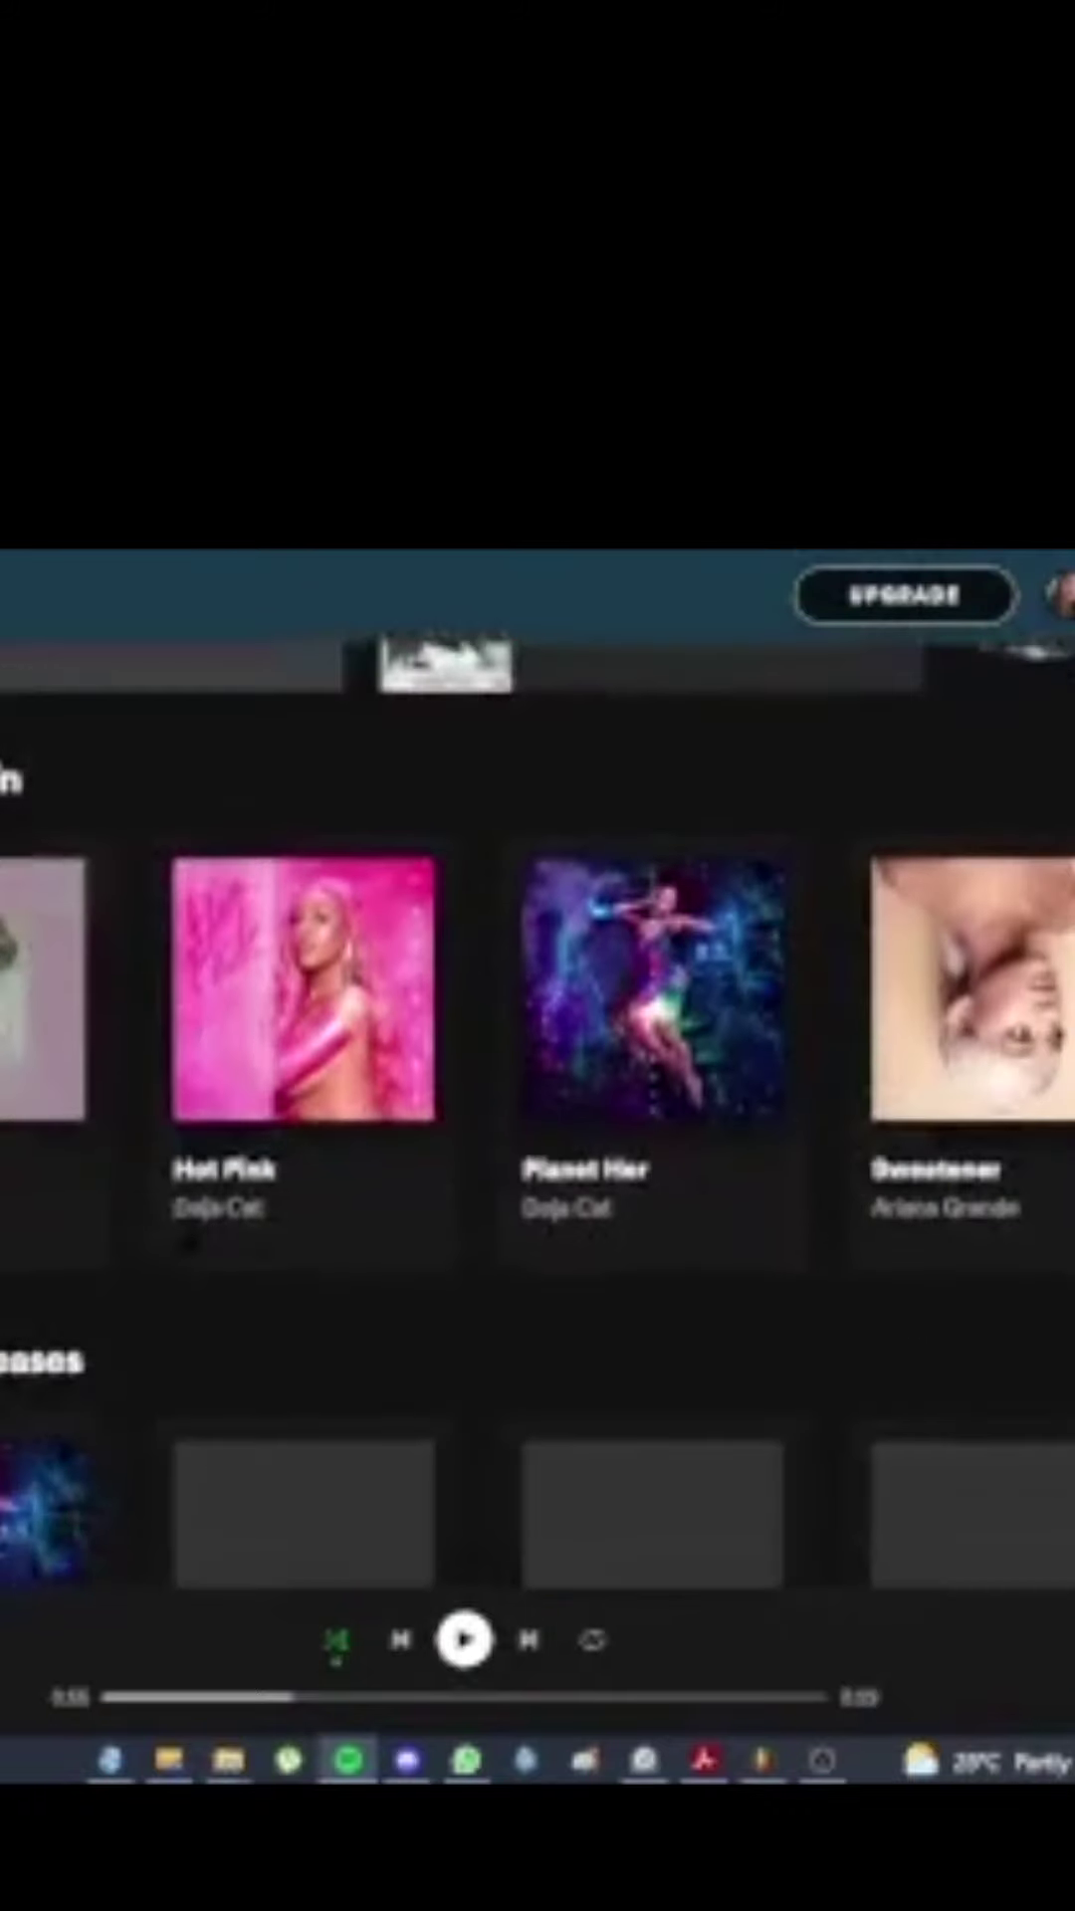
scroll(537, 1114, "down", 5)
scroll(537, 1115, "up", 10)
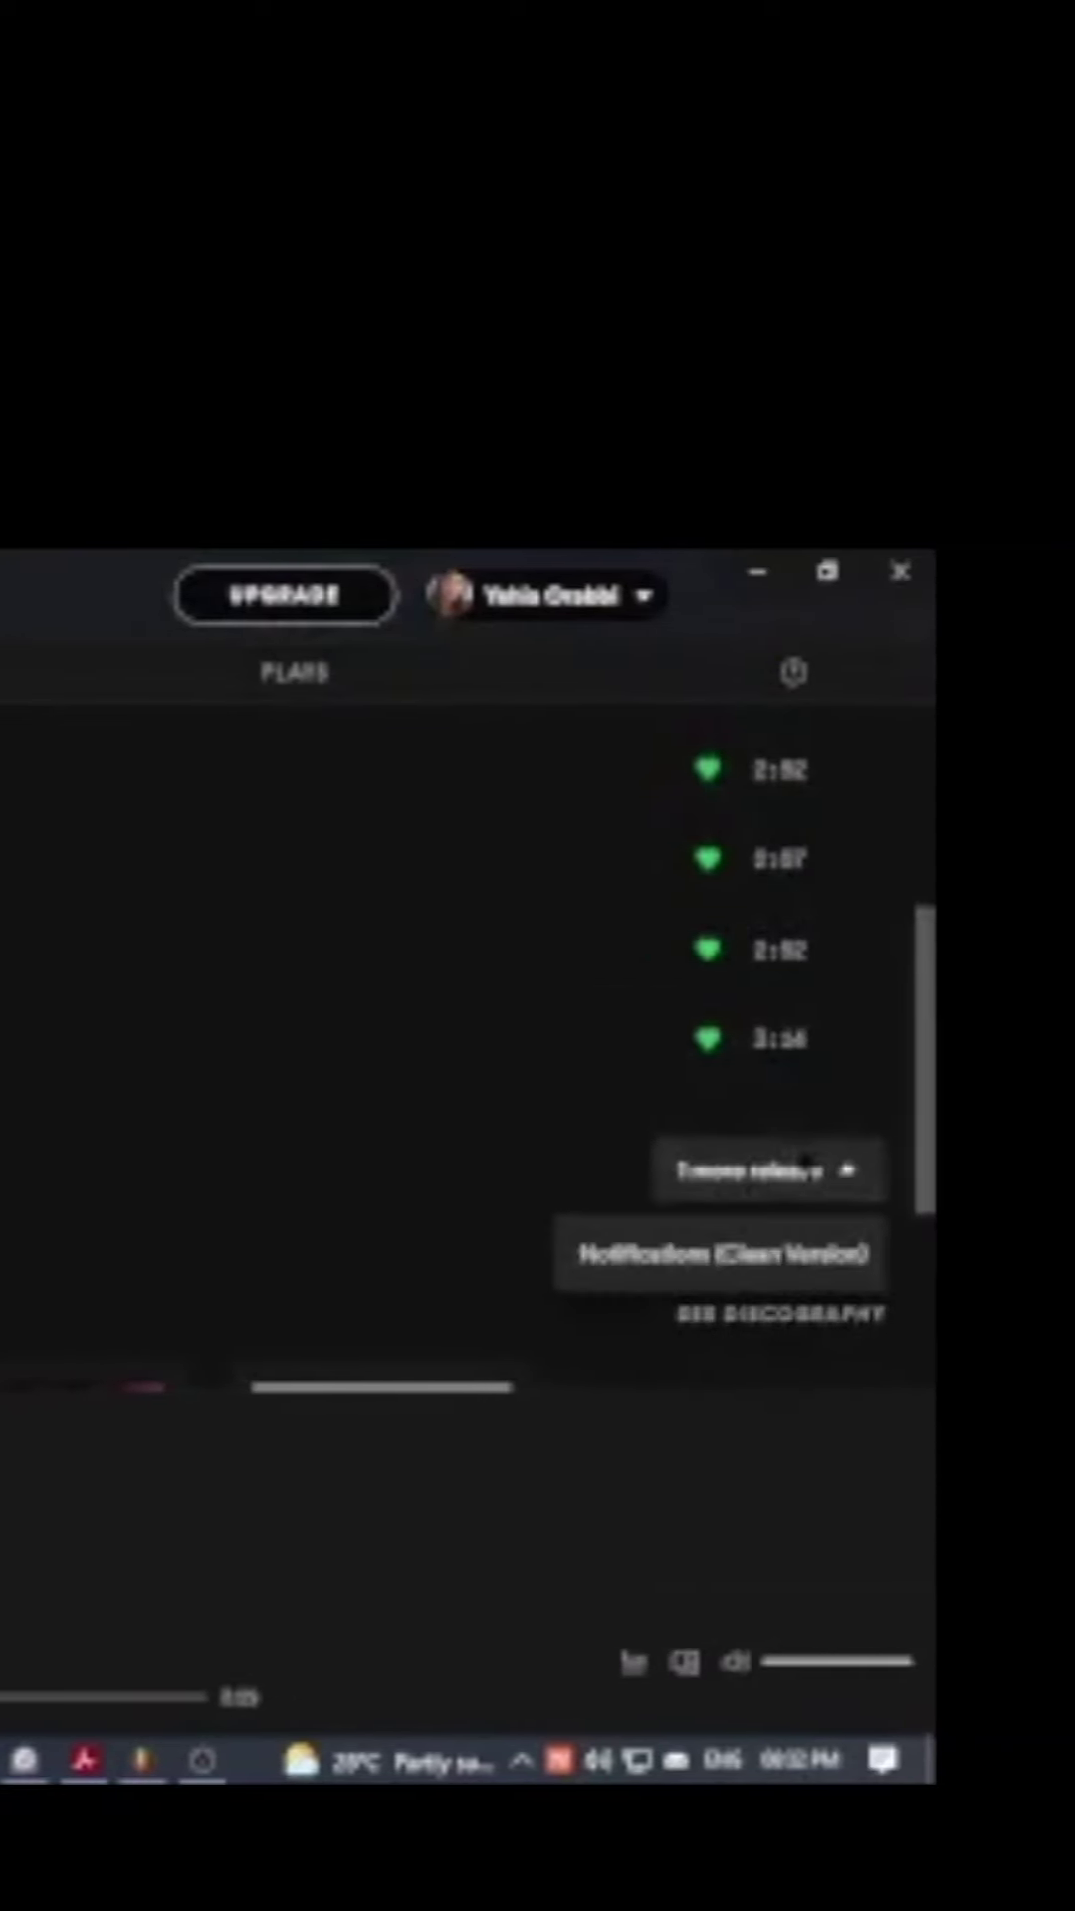
left_click(871, 1255)
scroll(538, 995, "down", 5)
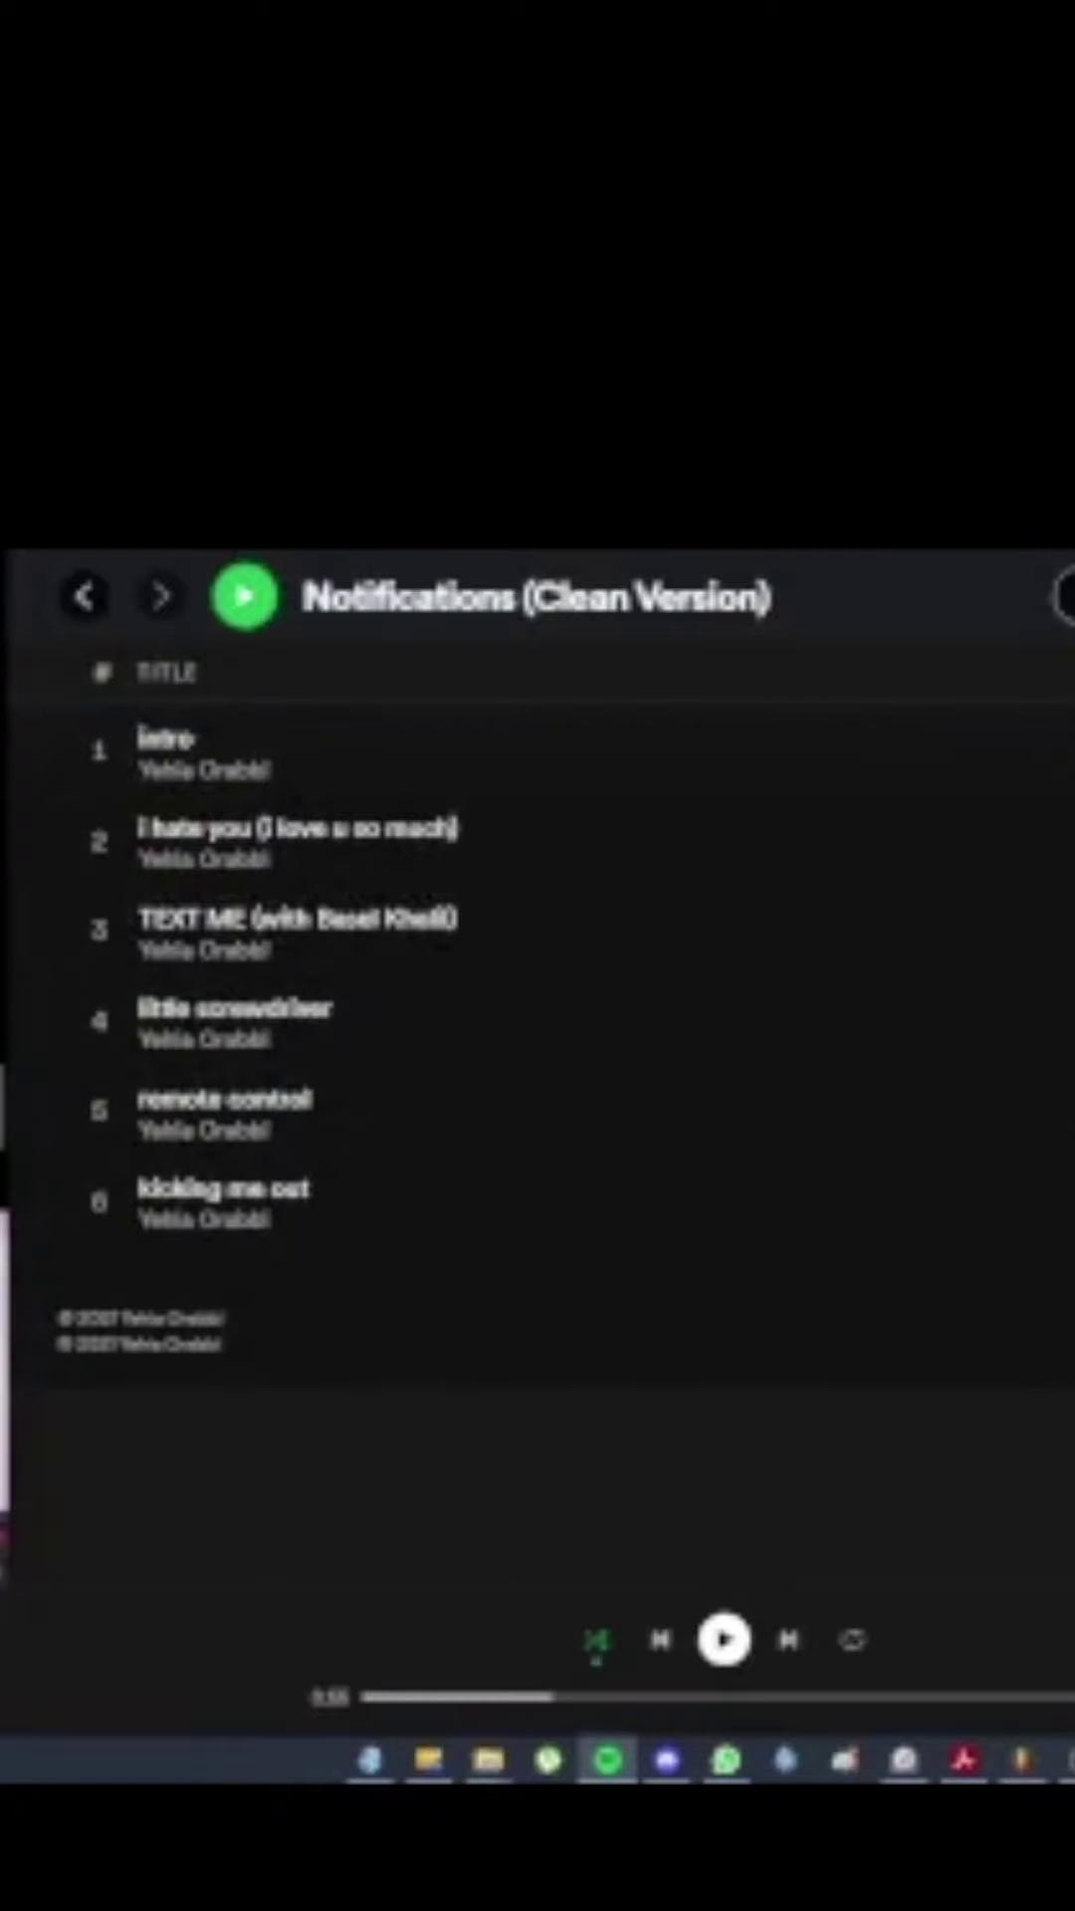
scroll(796, 844, "up", 5)
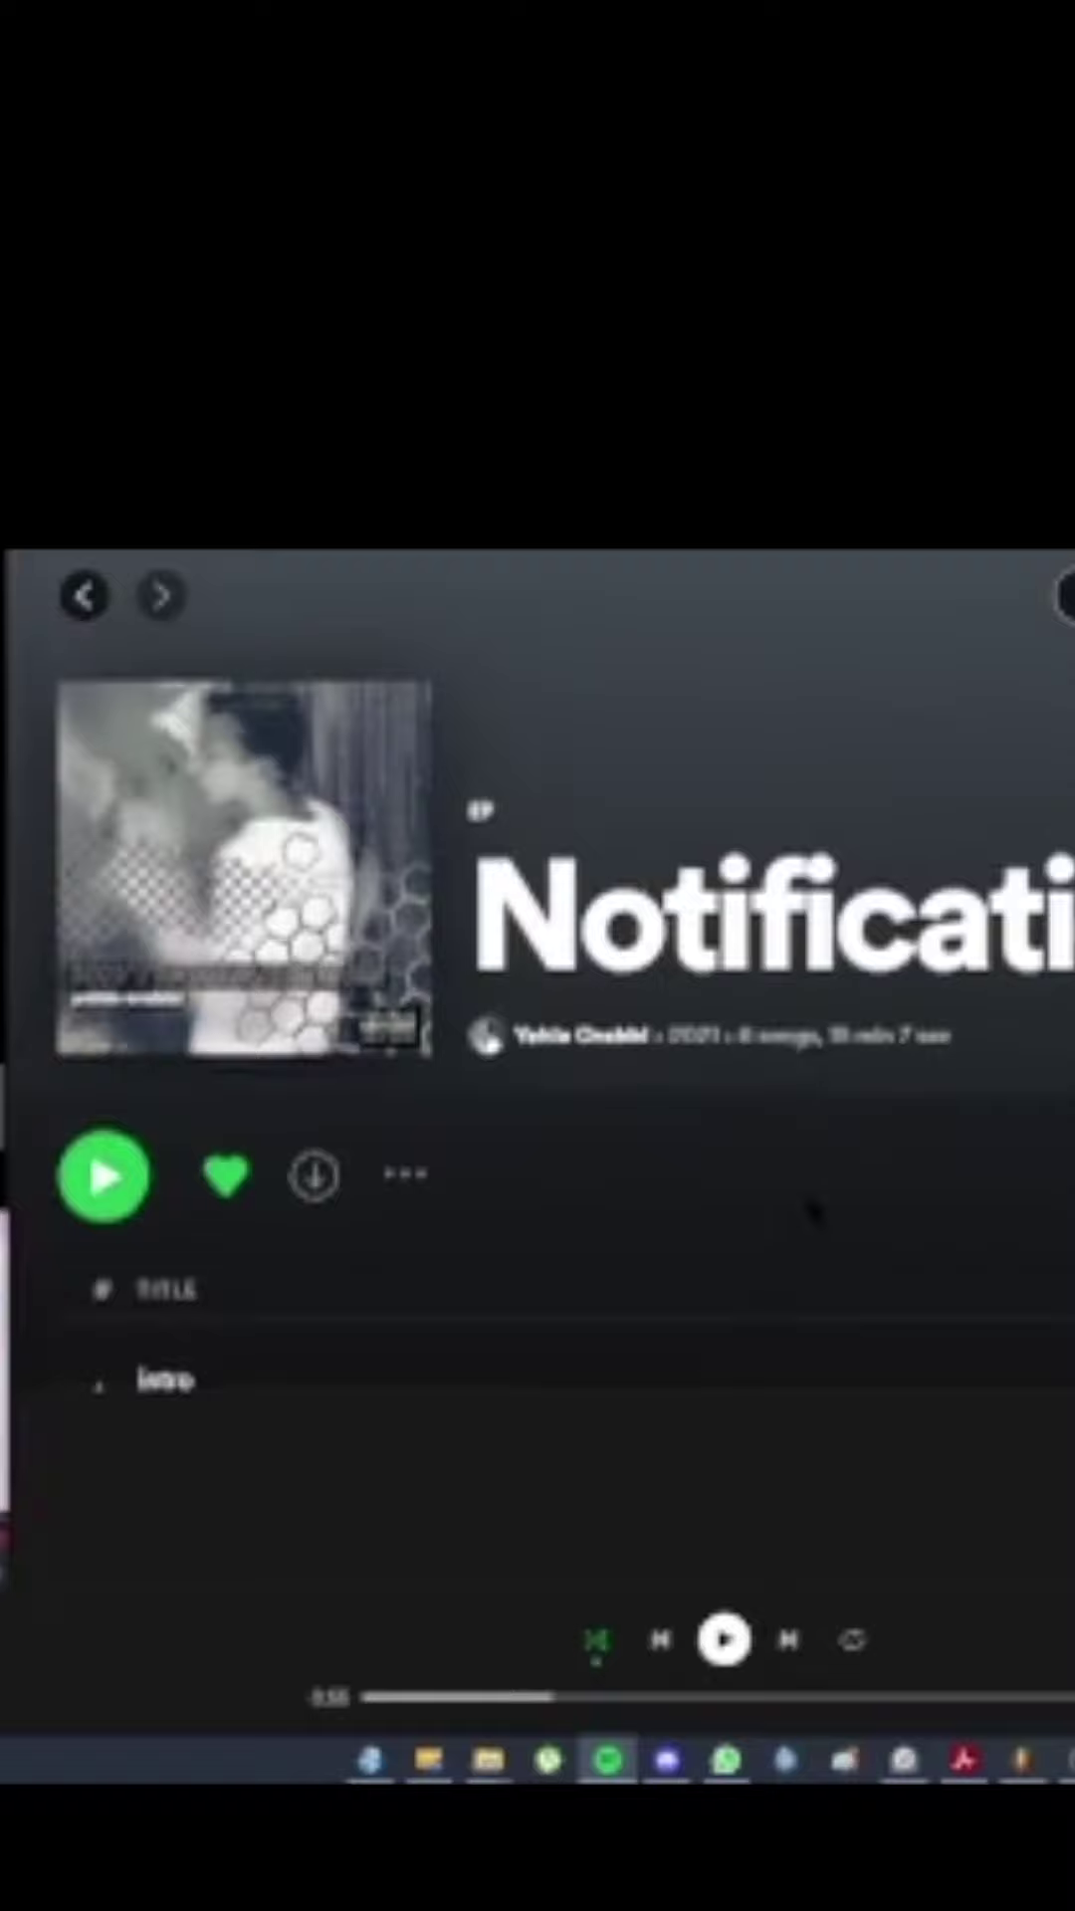
scroll(810, 1207, "down", 5)
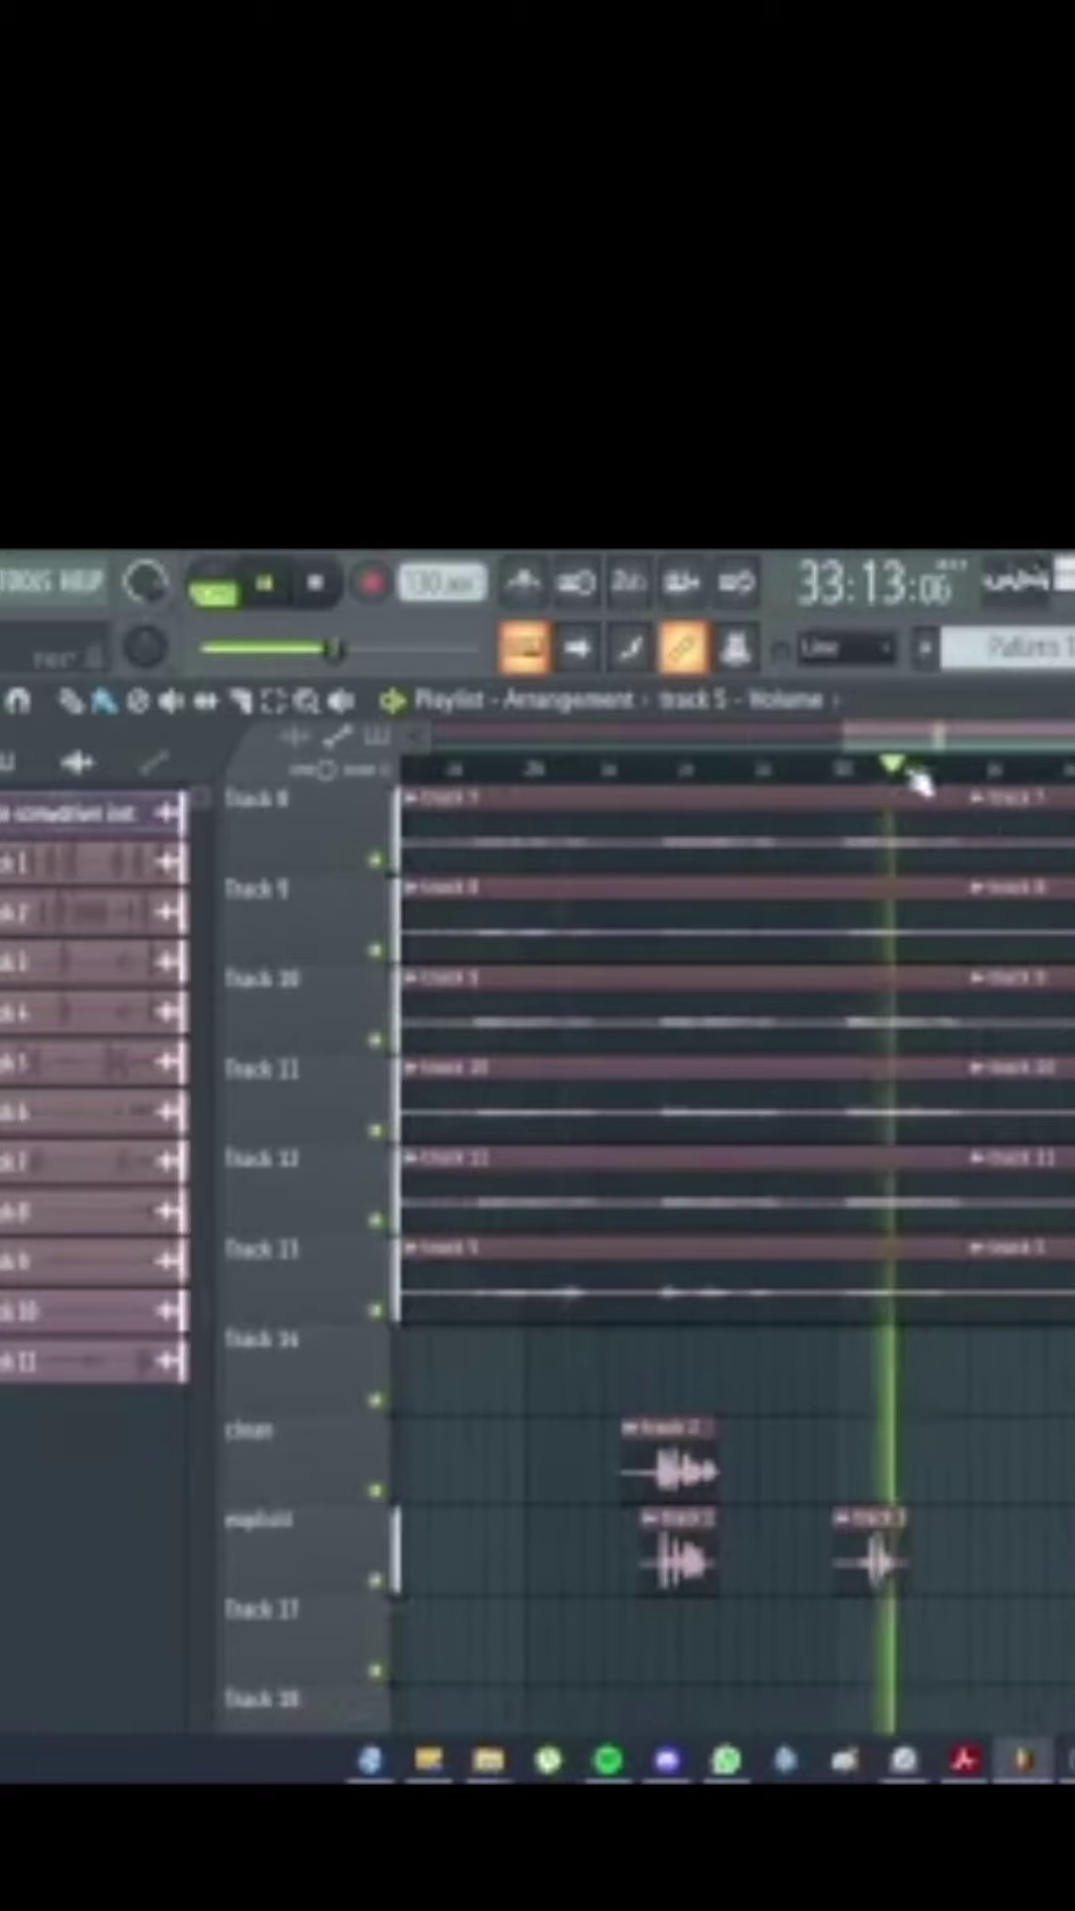
Step: Switch back to FL Studio, play the arrangement from 35:01 and solo track 3 to hear its vocal alone
scroll(1036, 824, "up", 5)
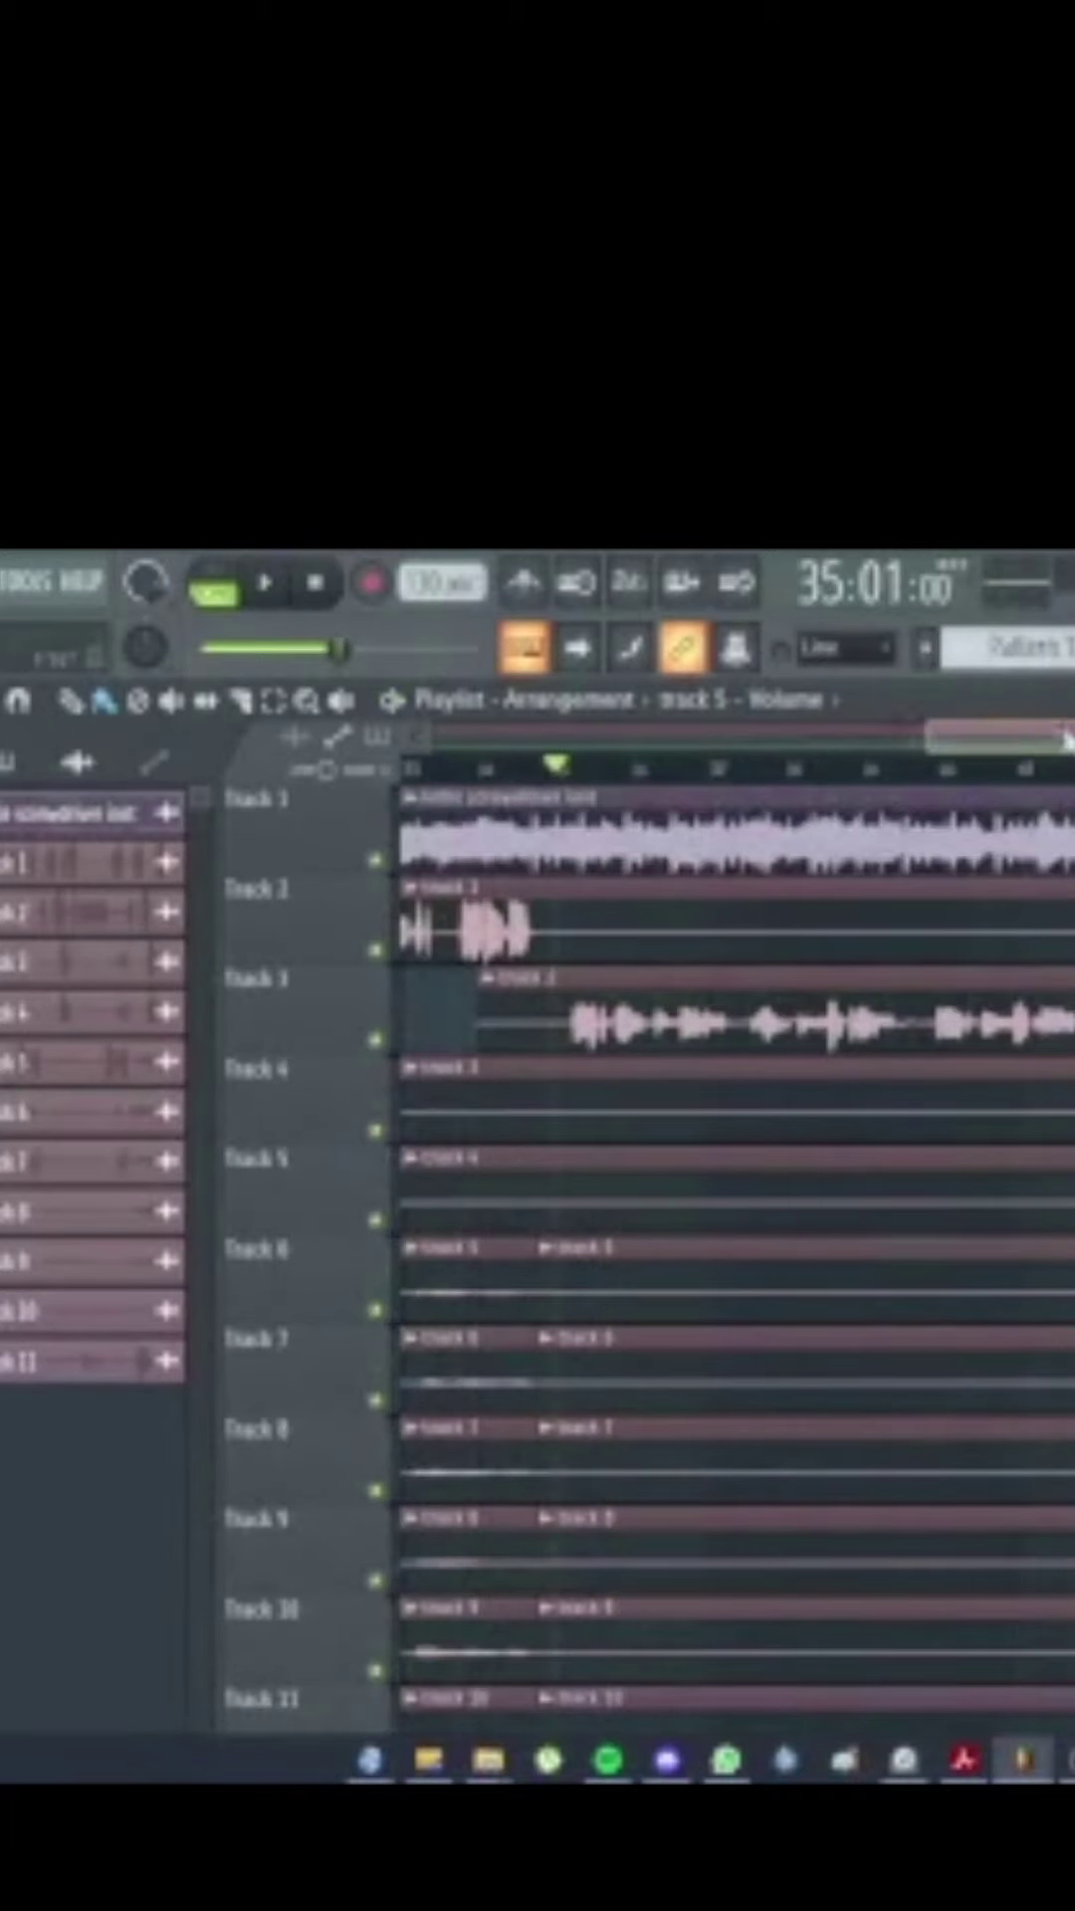
left_click_drag(1065, 737, 1023, 724)
scroll(963, 972, "down", 3)
scroll(958, 976, "up", 2)
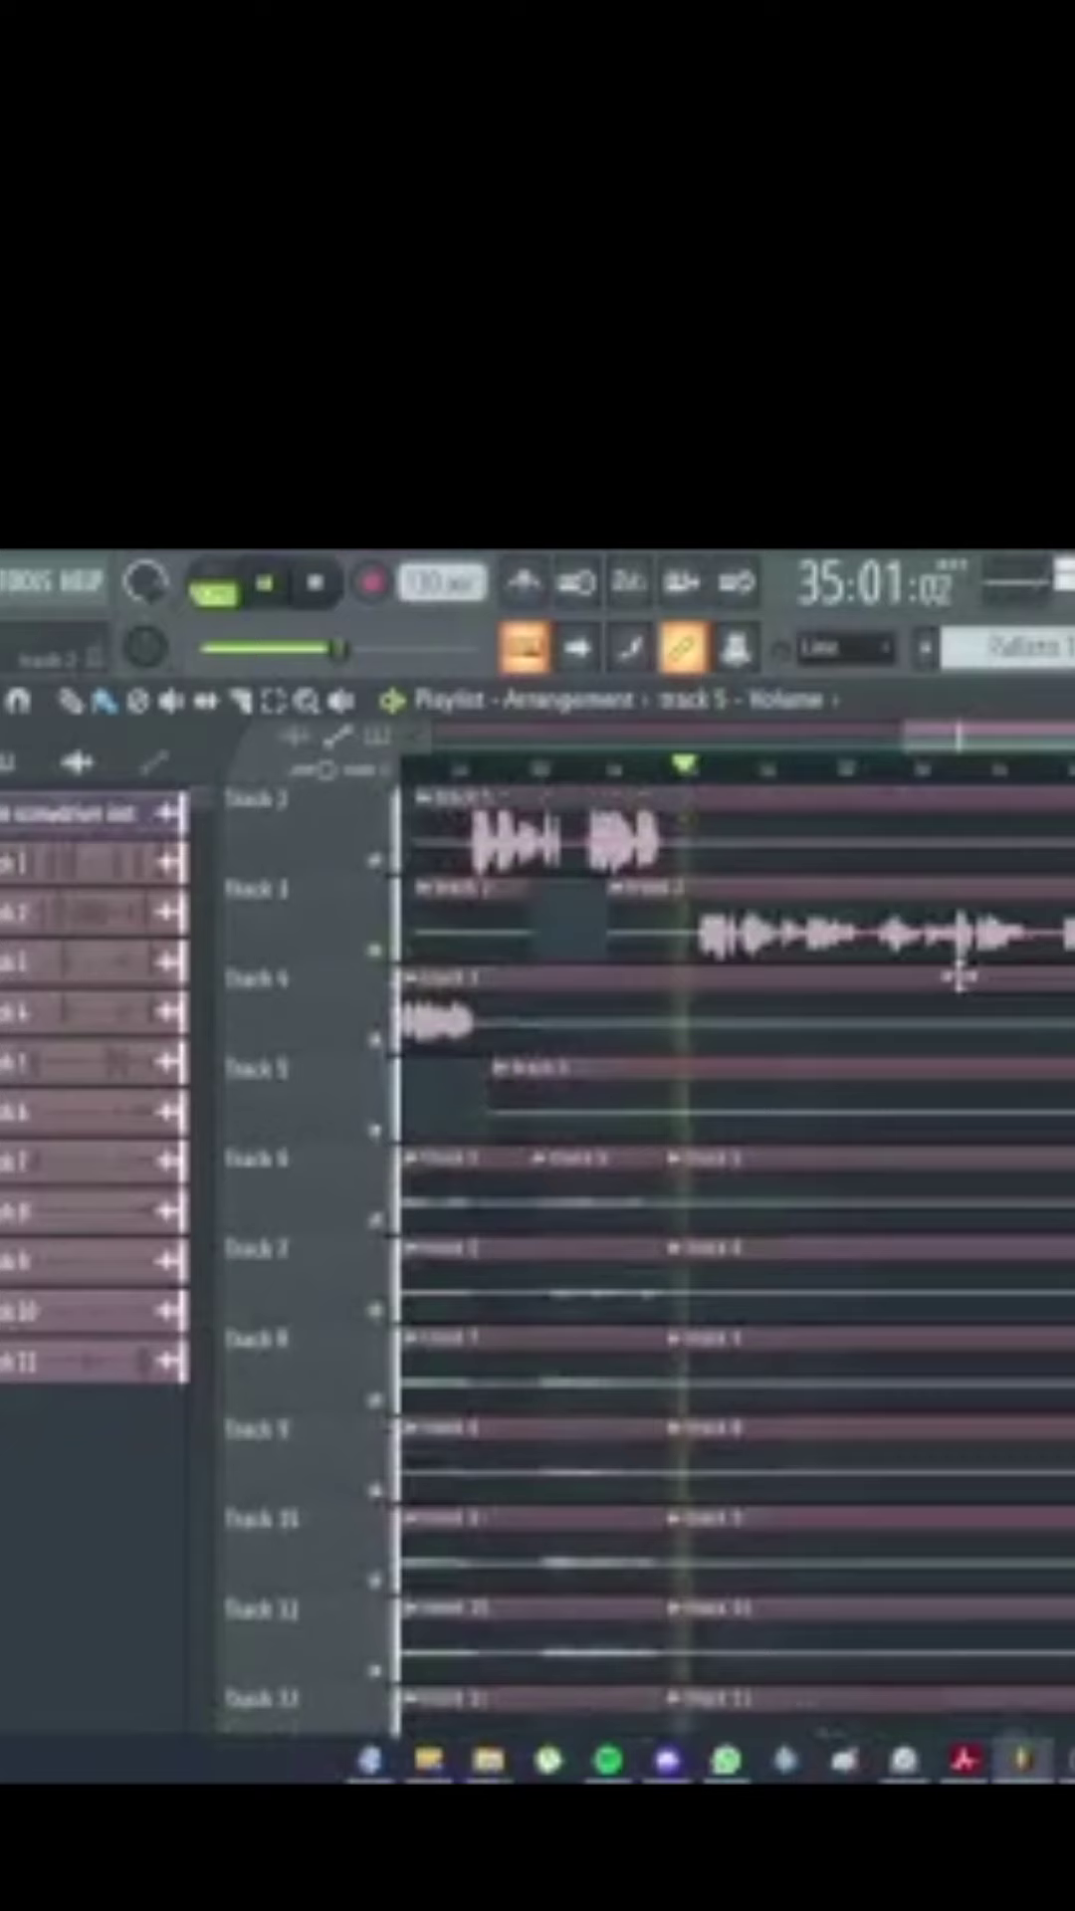
key("space")
right_click(388, 971)
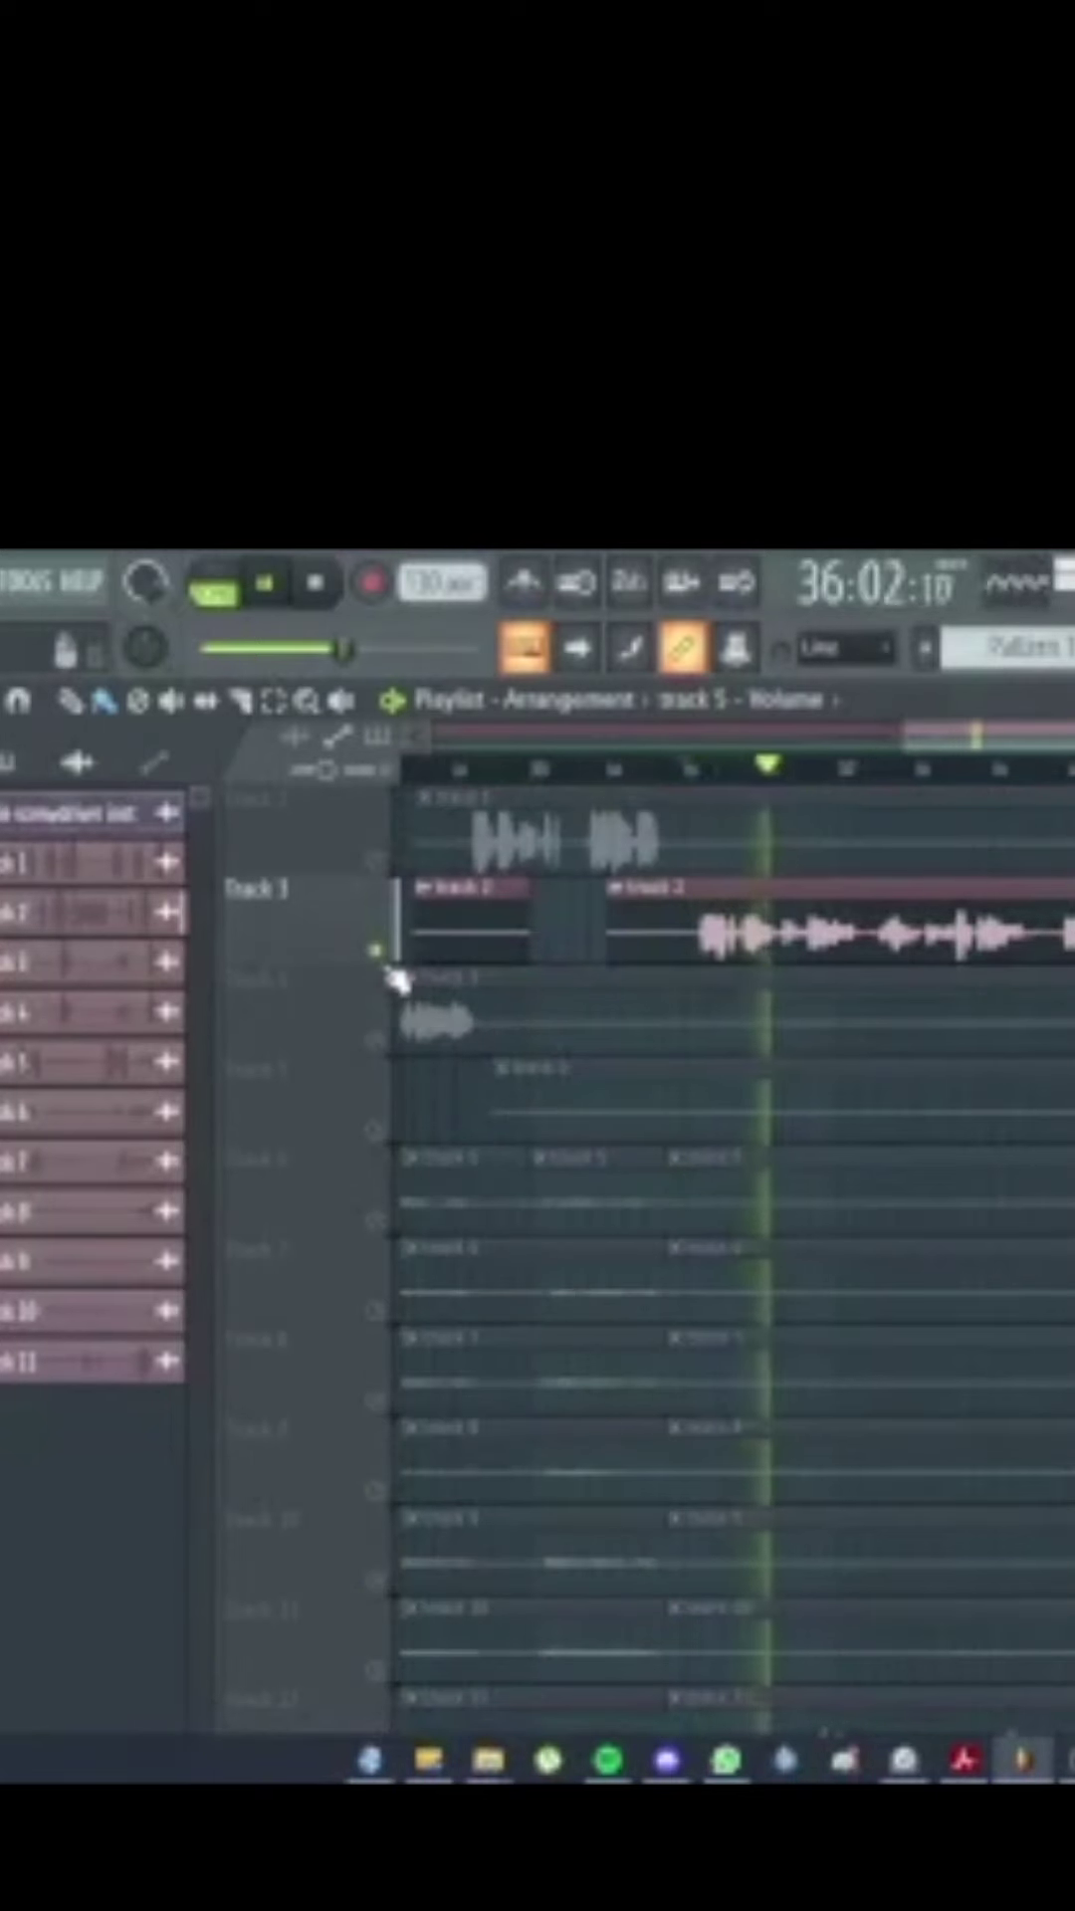
key("space")
right_click(367, 952)
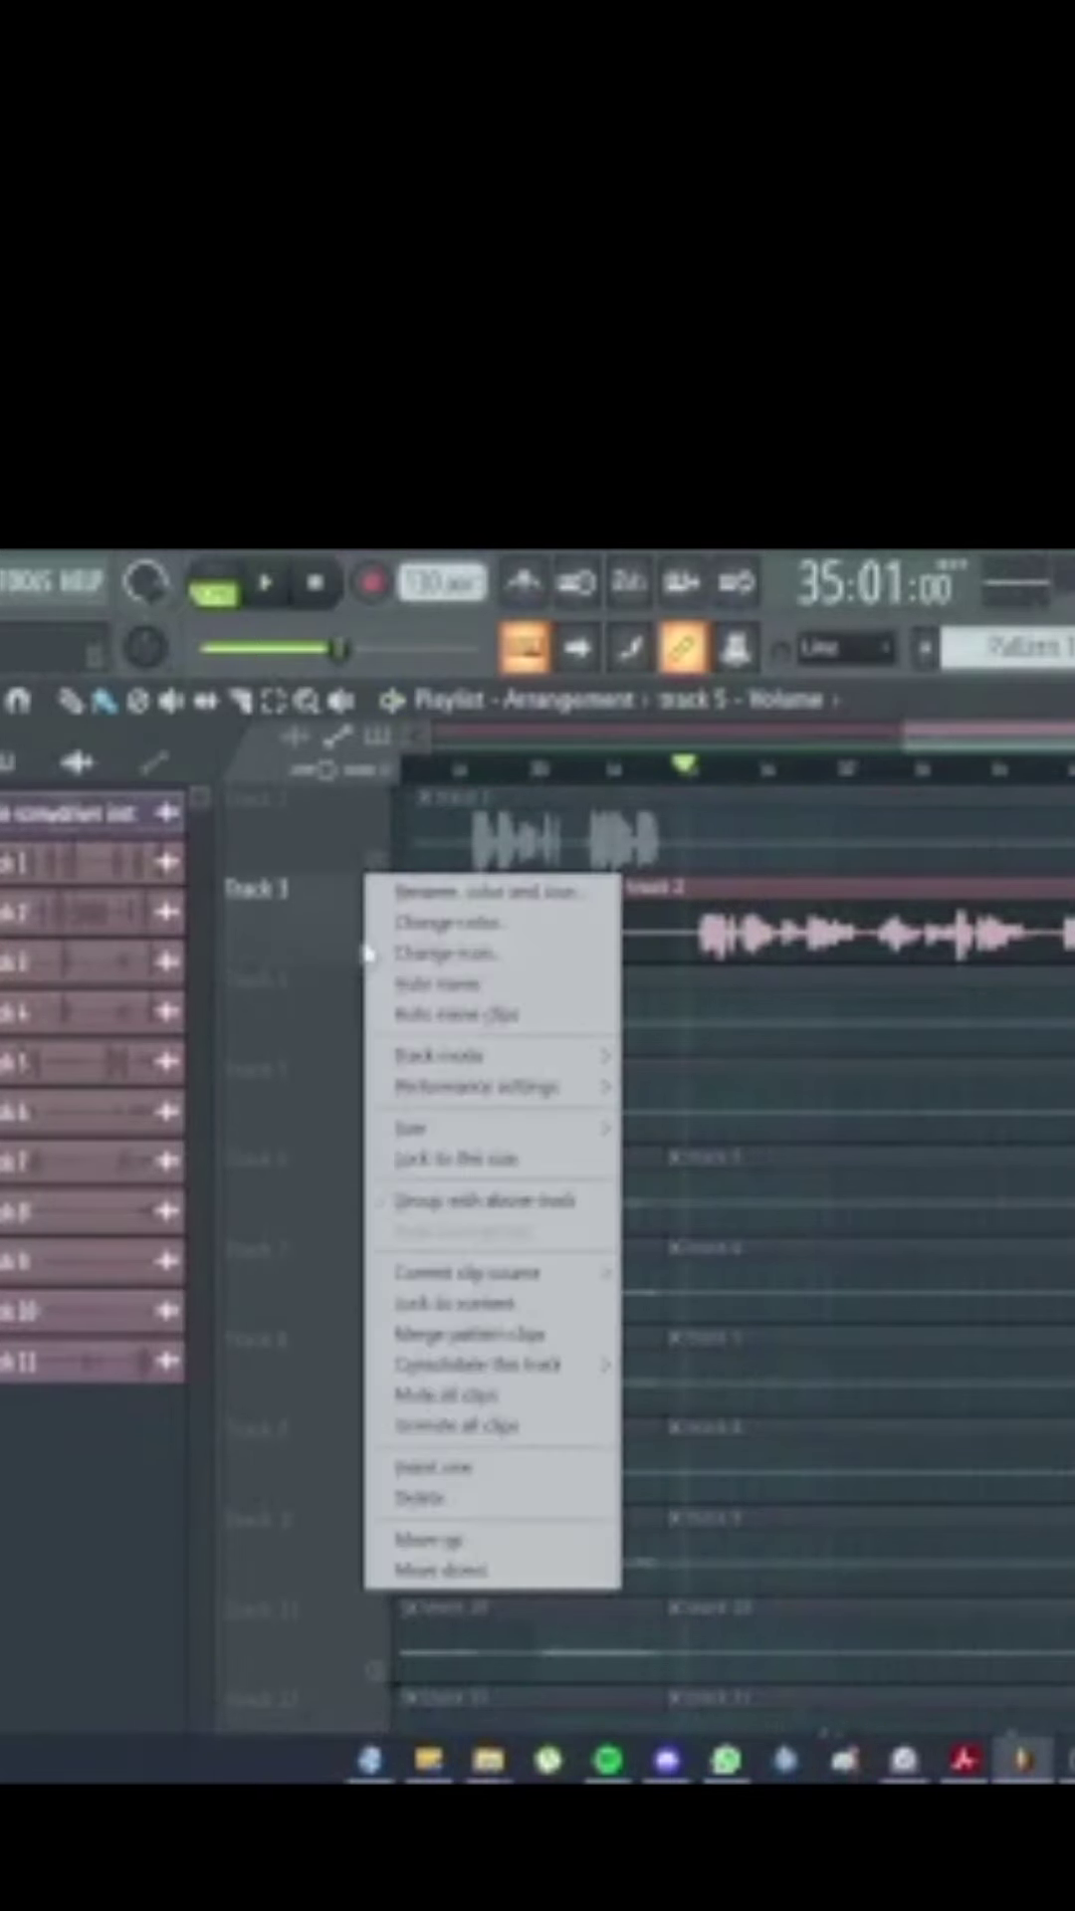
left_click(342, 938)
scroll(375, 886, "down", 2)
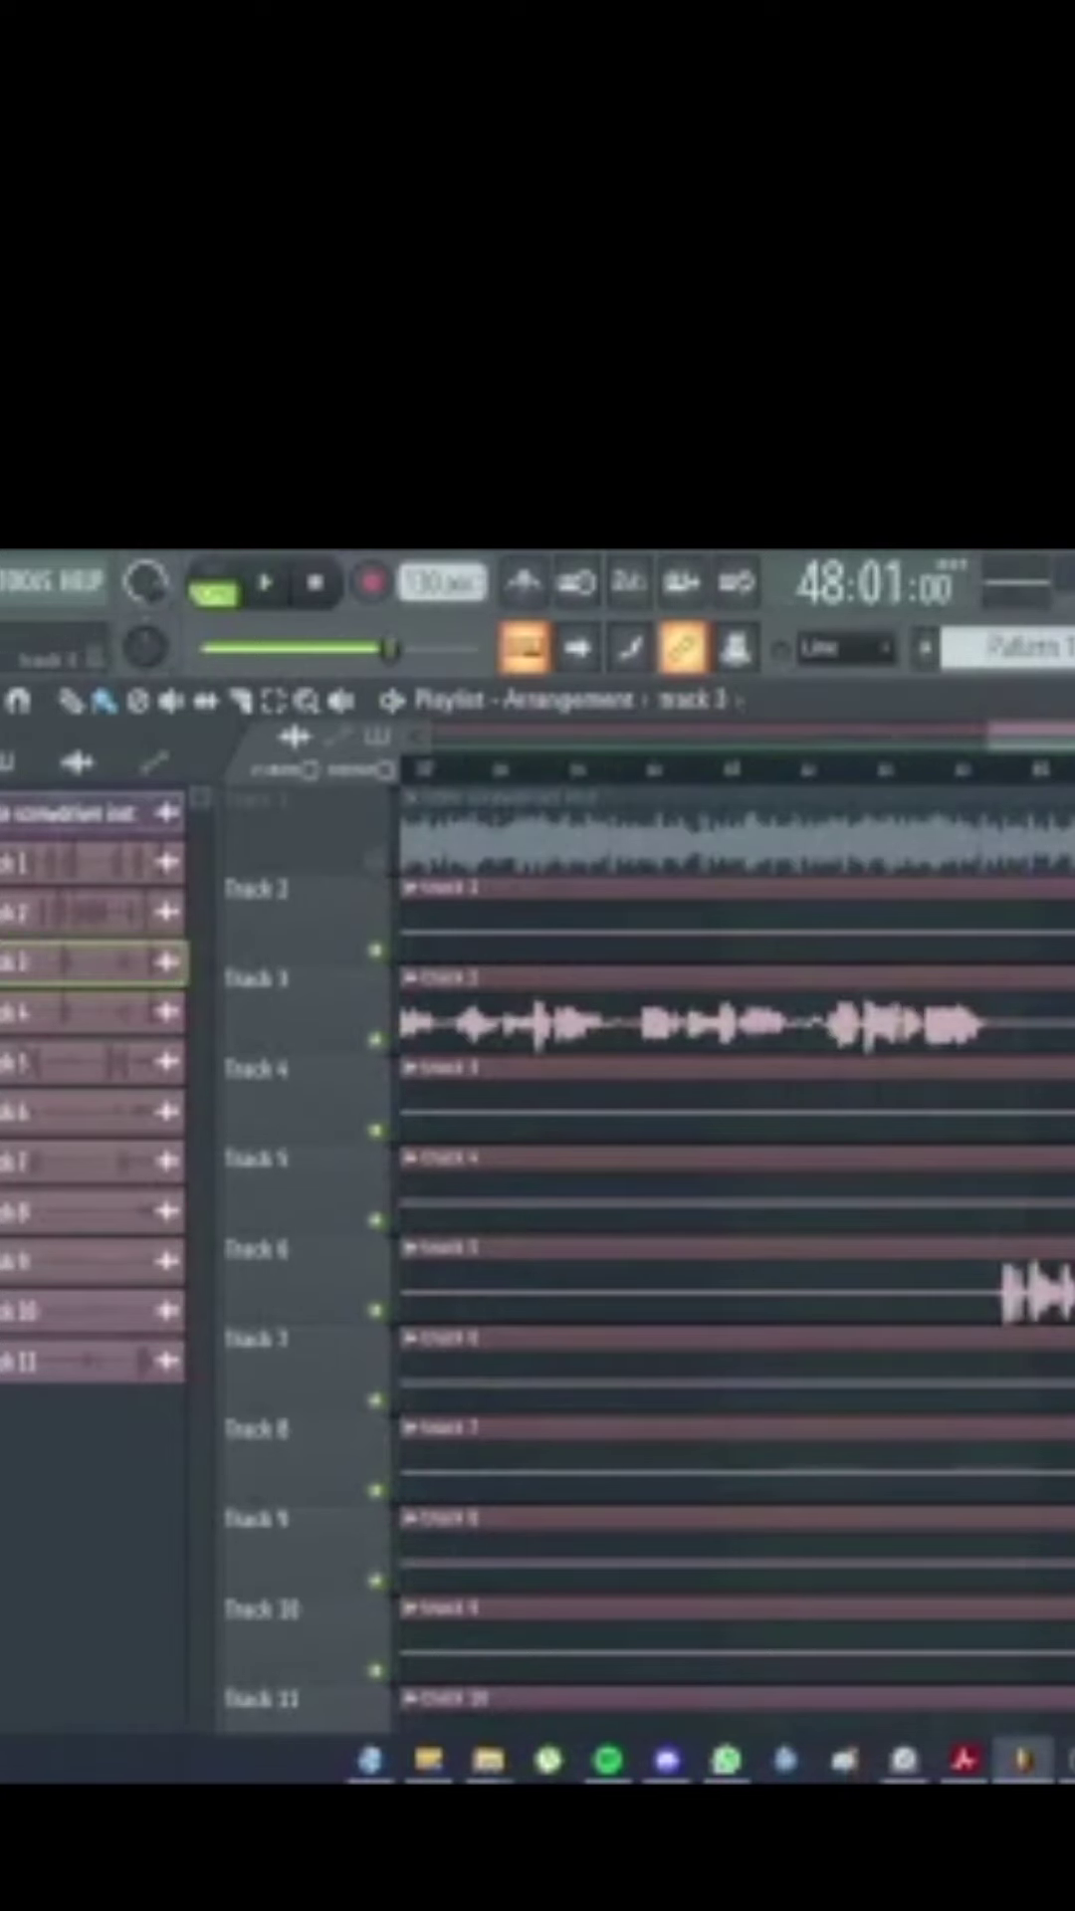
Step: Replay the section from 48:01 with the instrumental on track 1 muted
key("space")
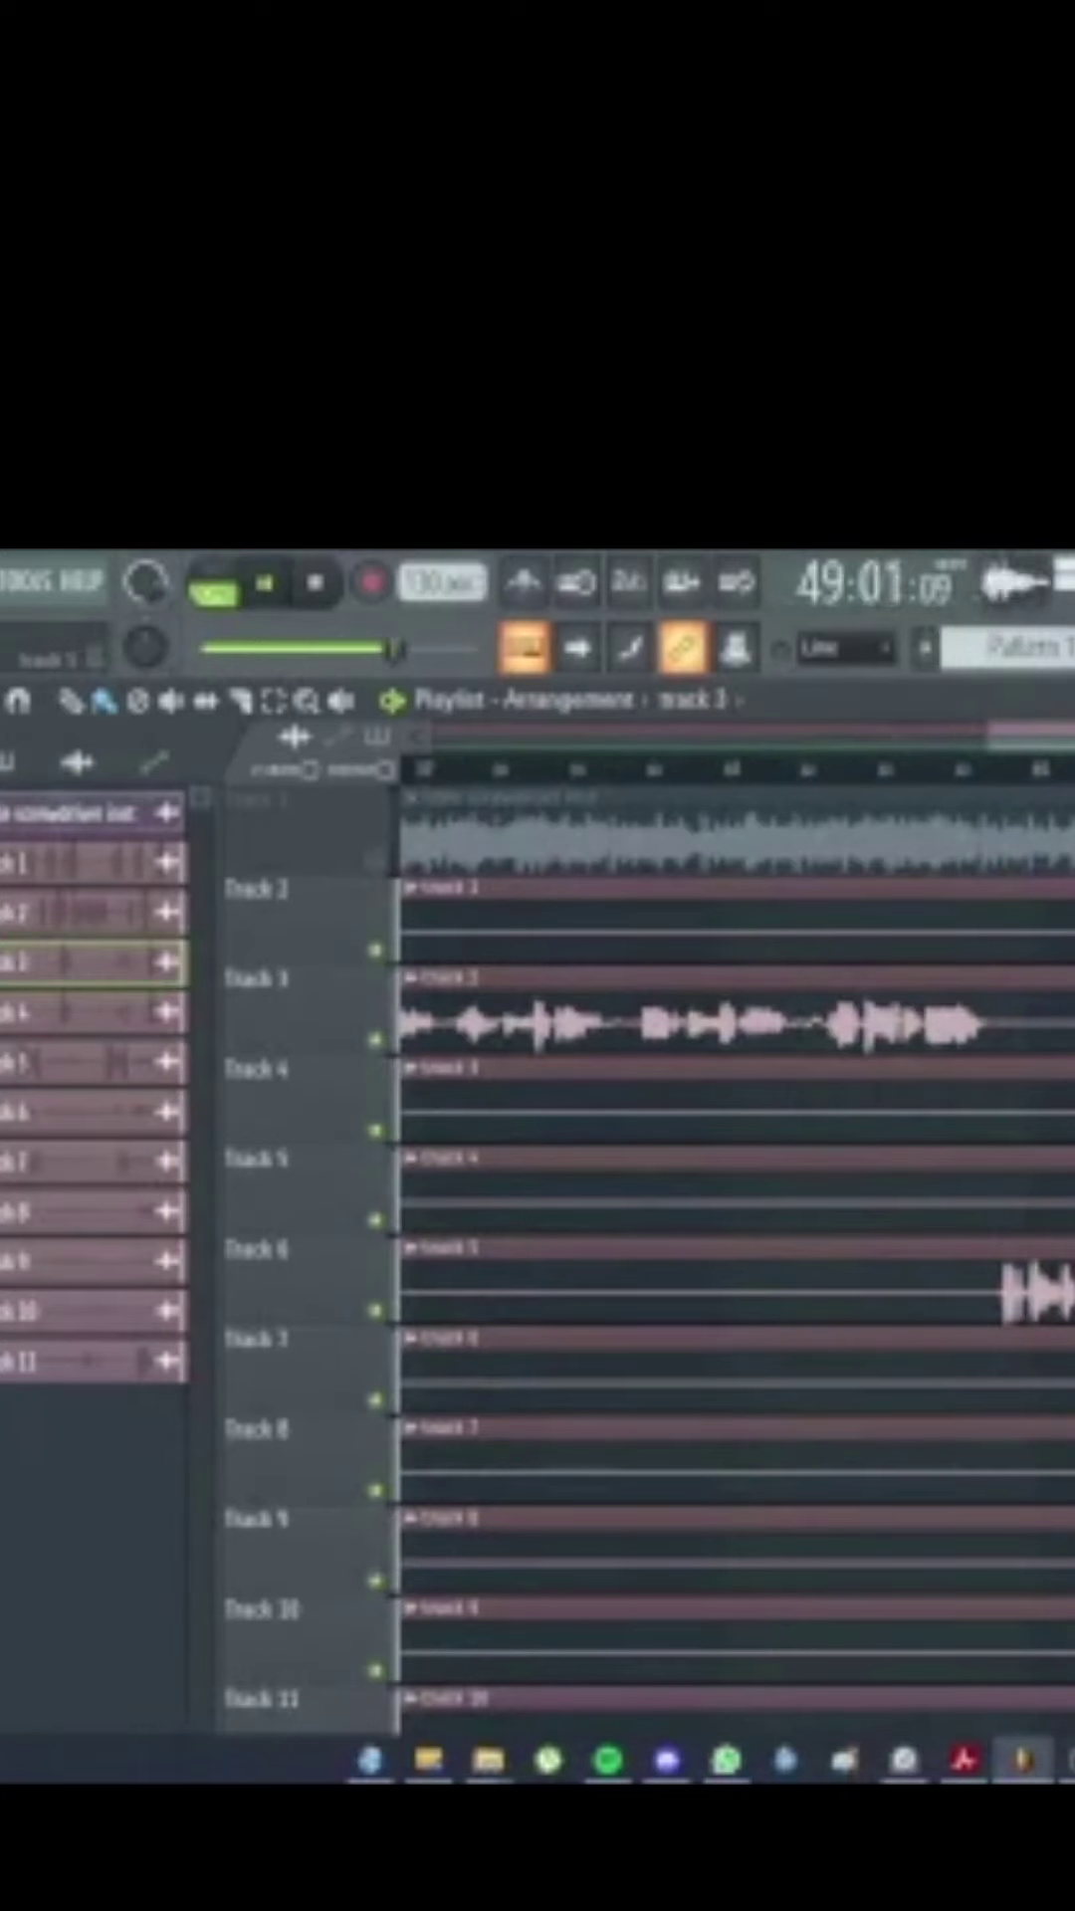
key("space")
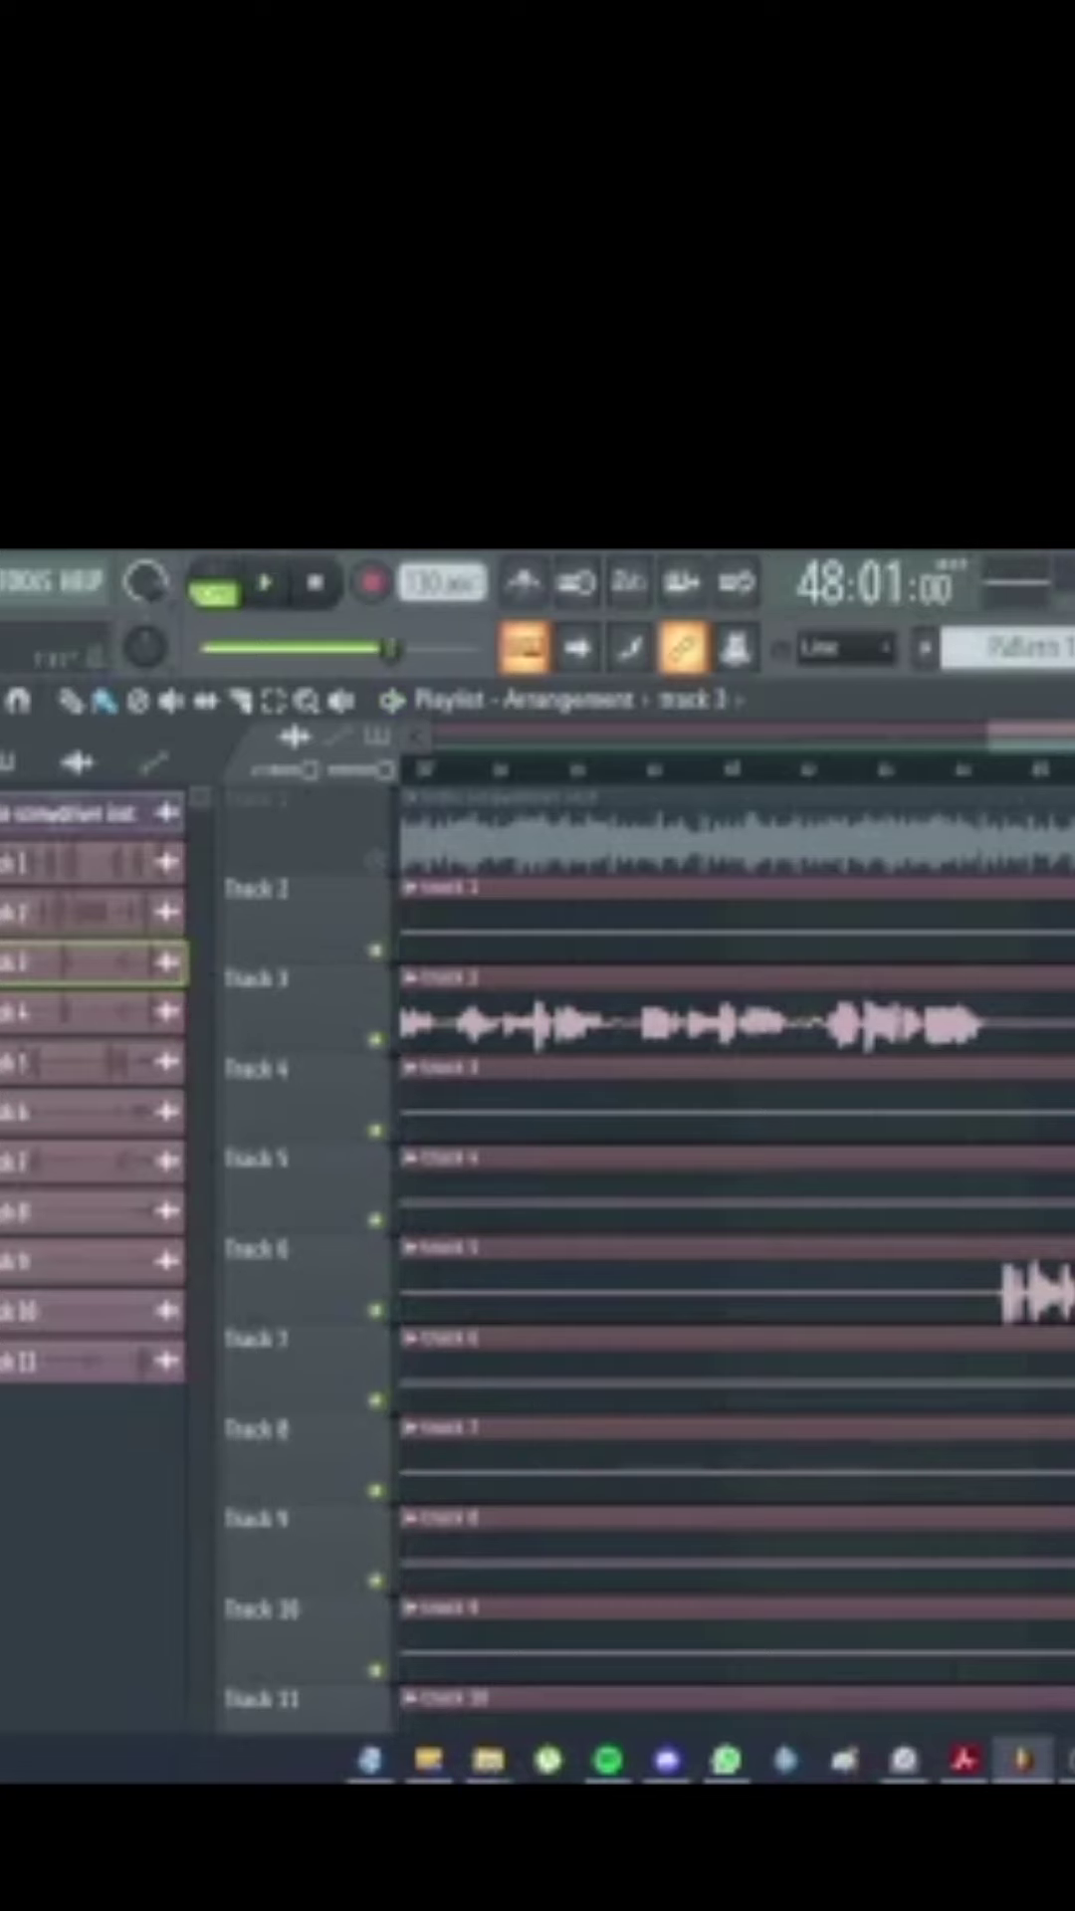
key("space")
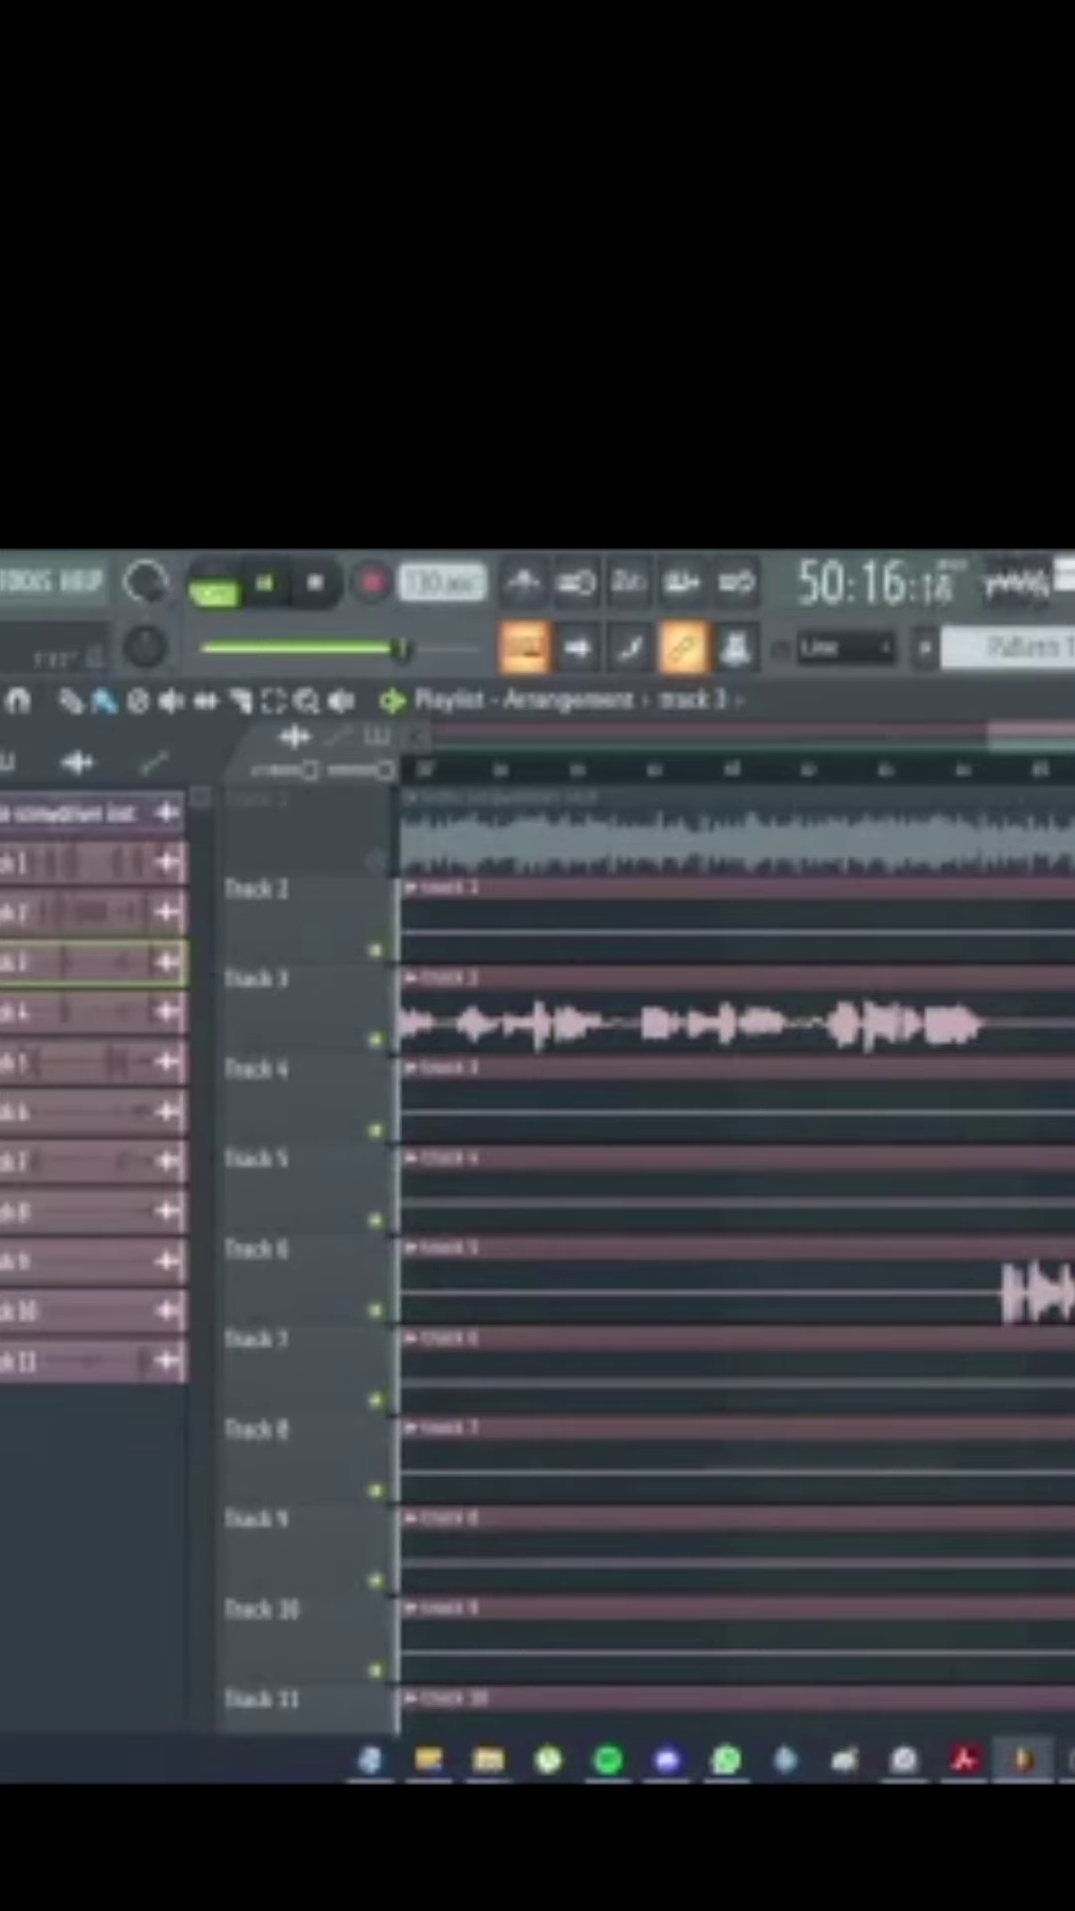
key("space")
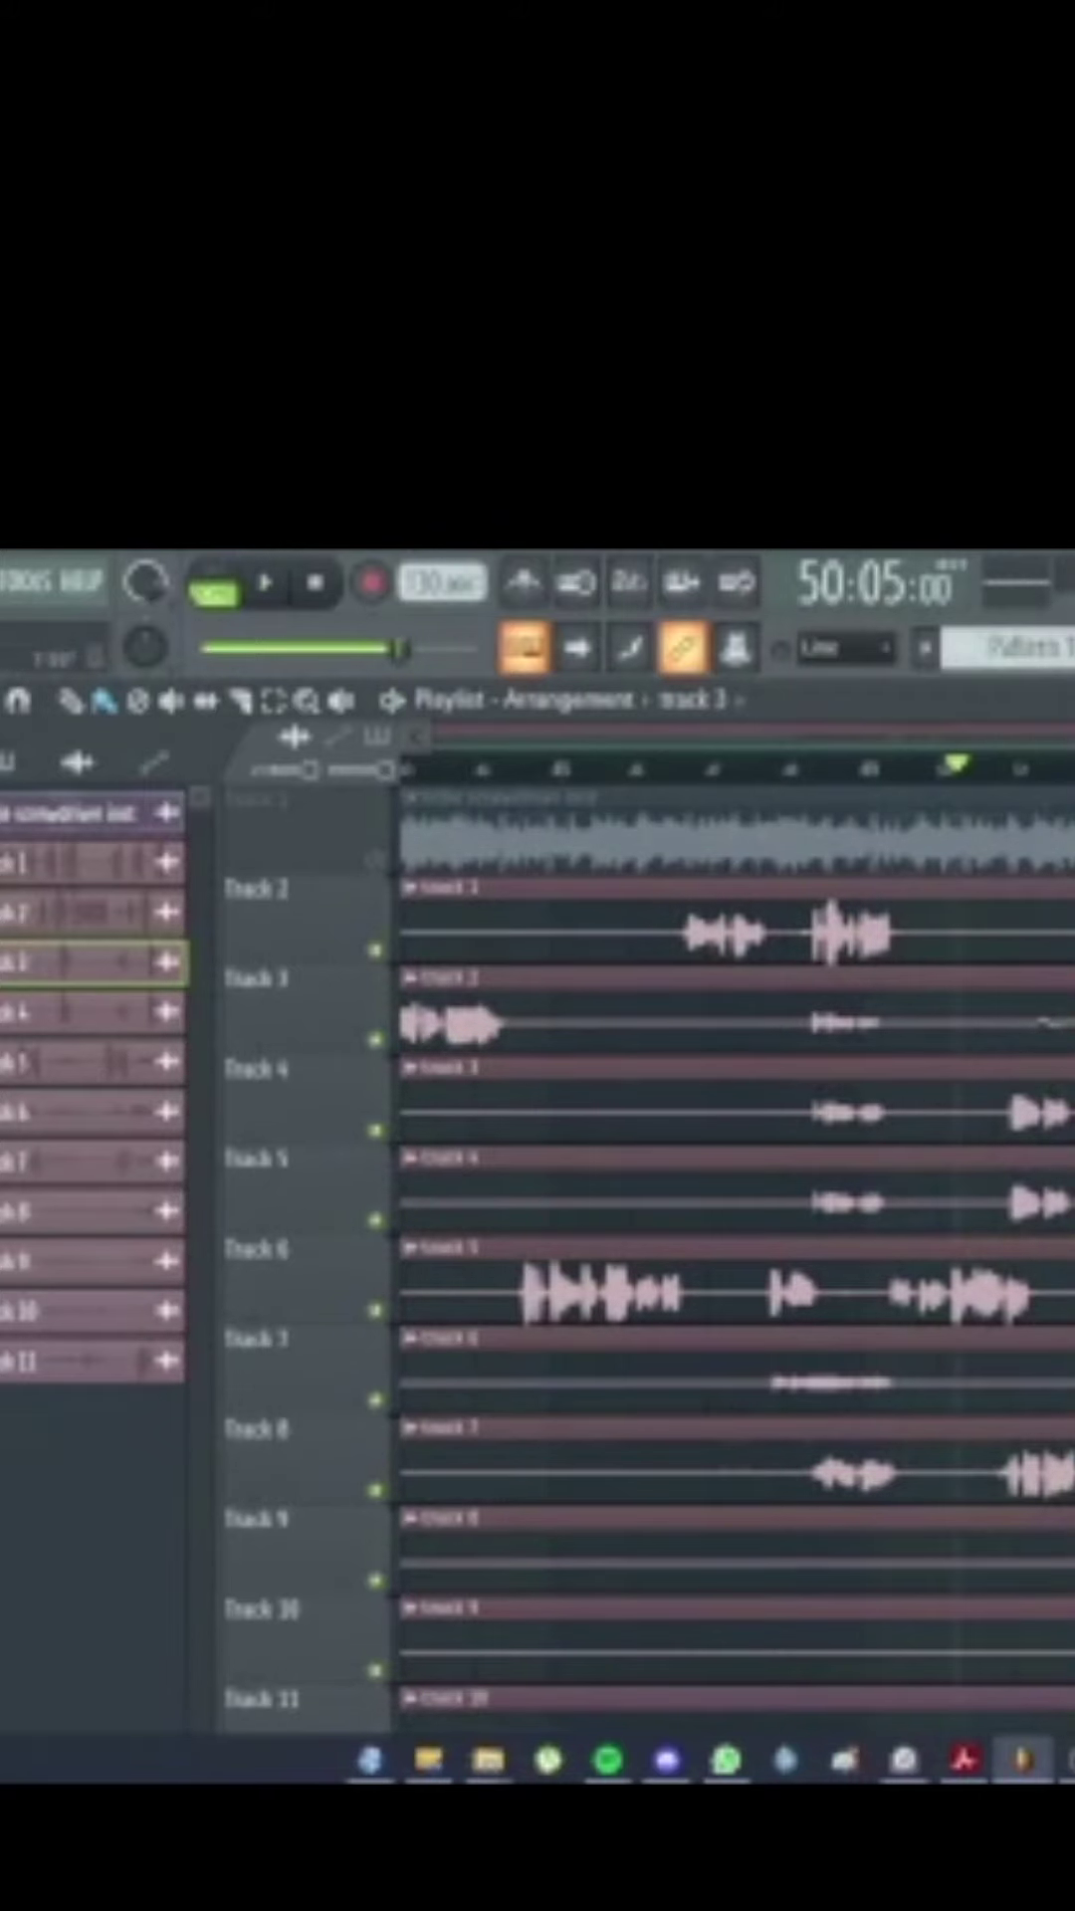
Step: Play the vocals from 54:05 and check the parts on the lower tracks during playback
scroll(736, 1244, "right", 5)
scroll(736, 1244, "down", 10)
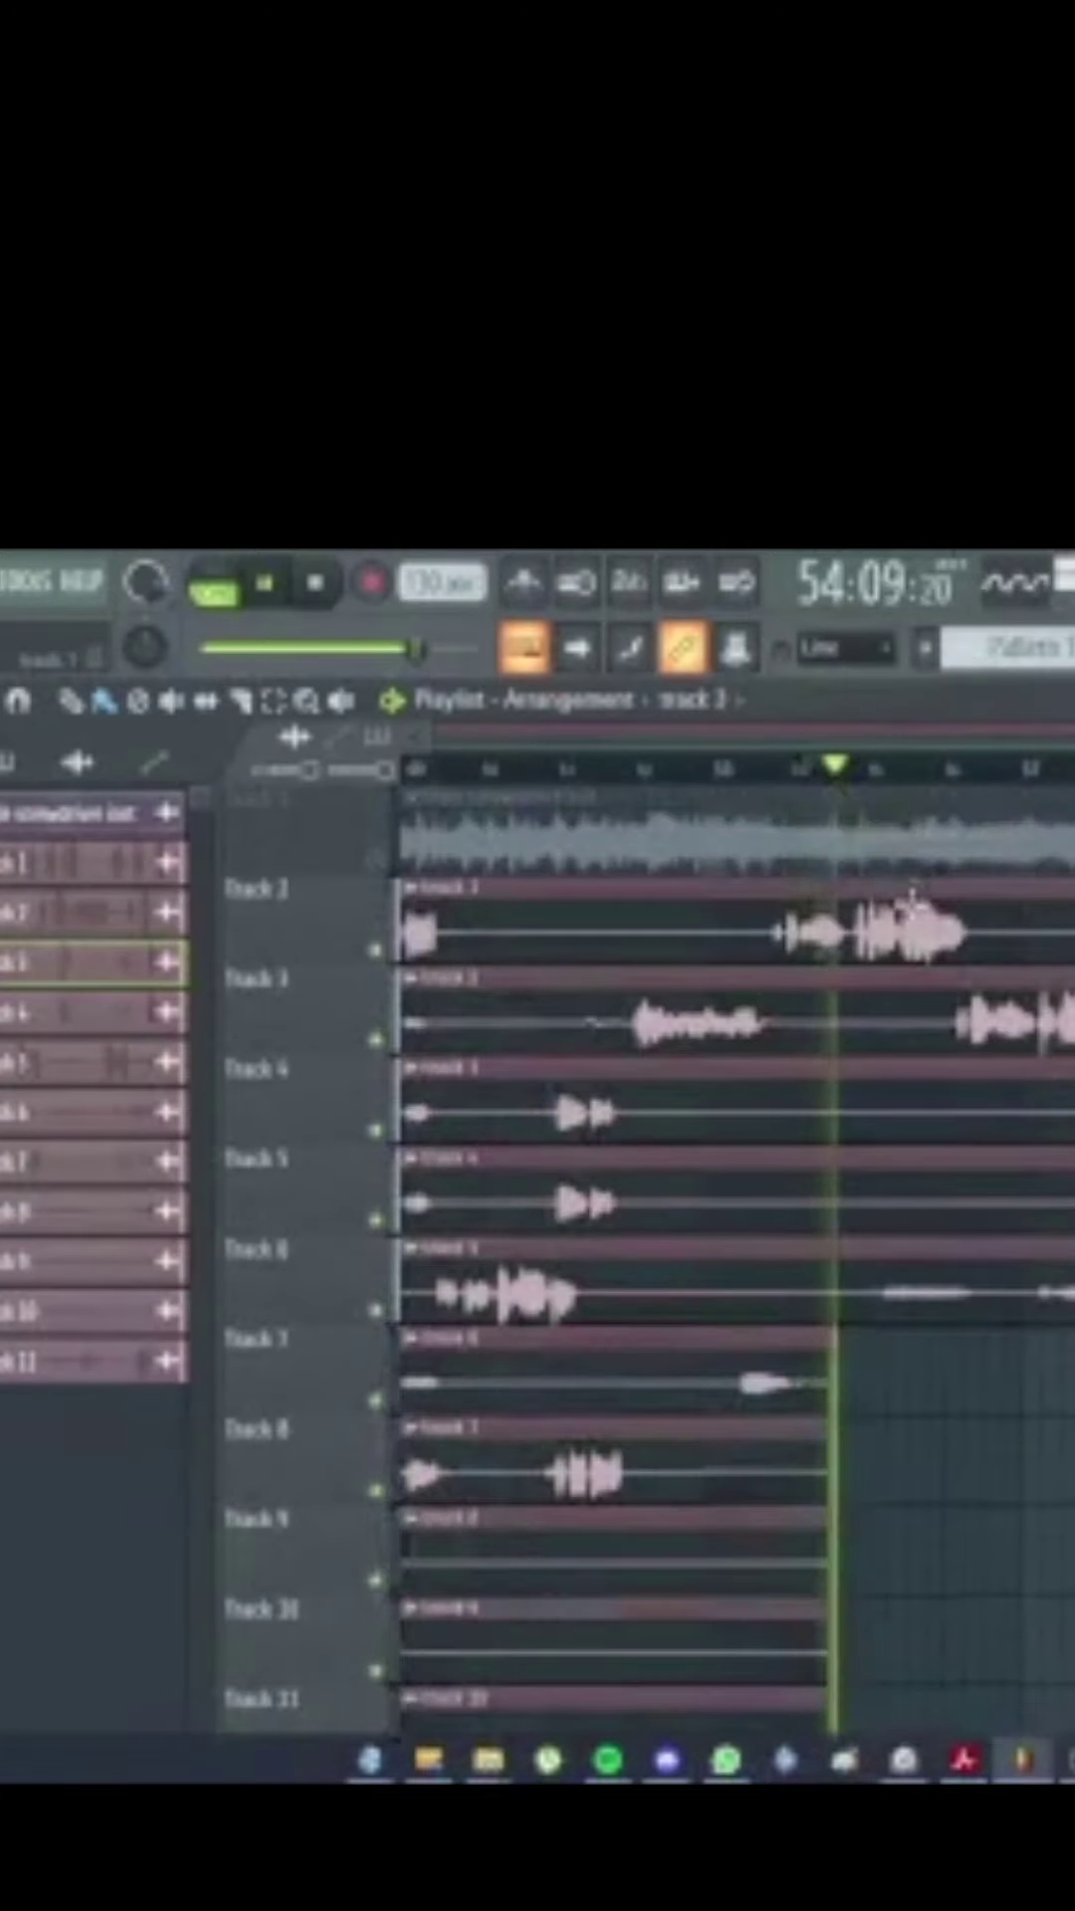
scroll(909, 908, "down", 2)
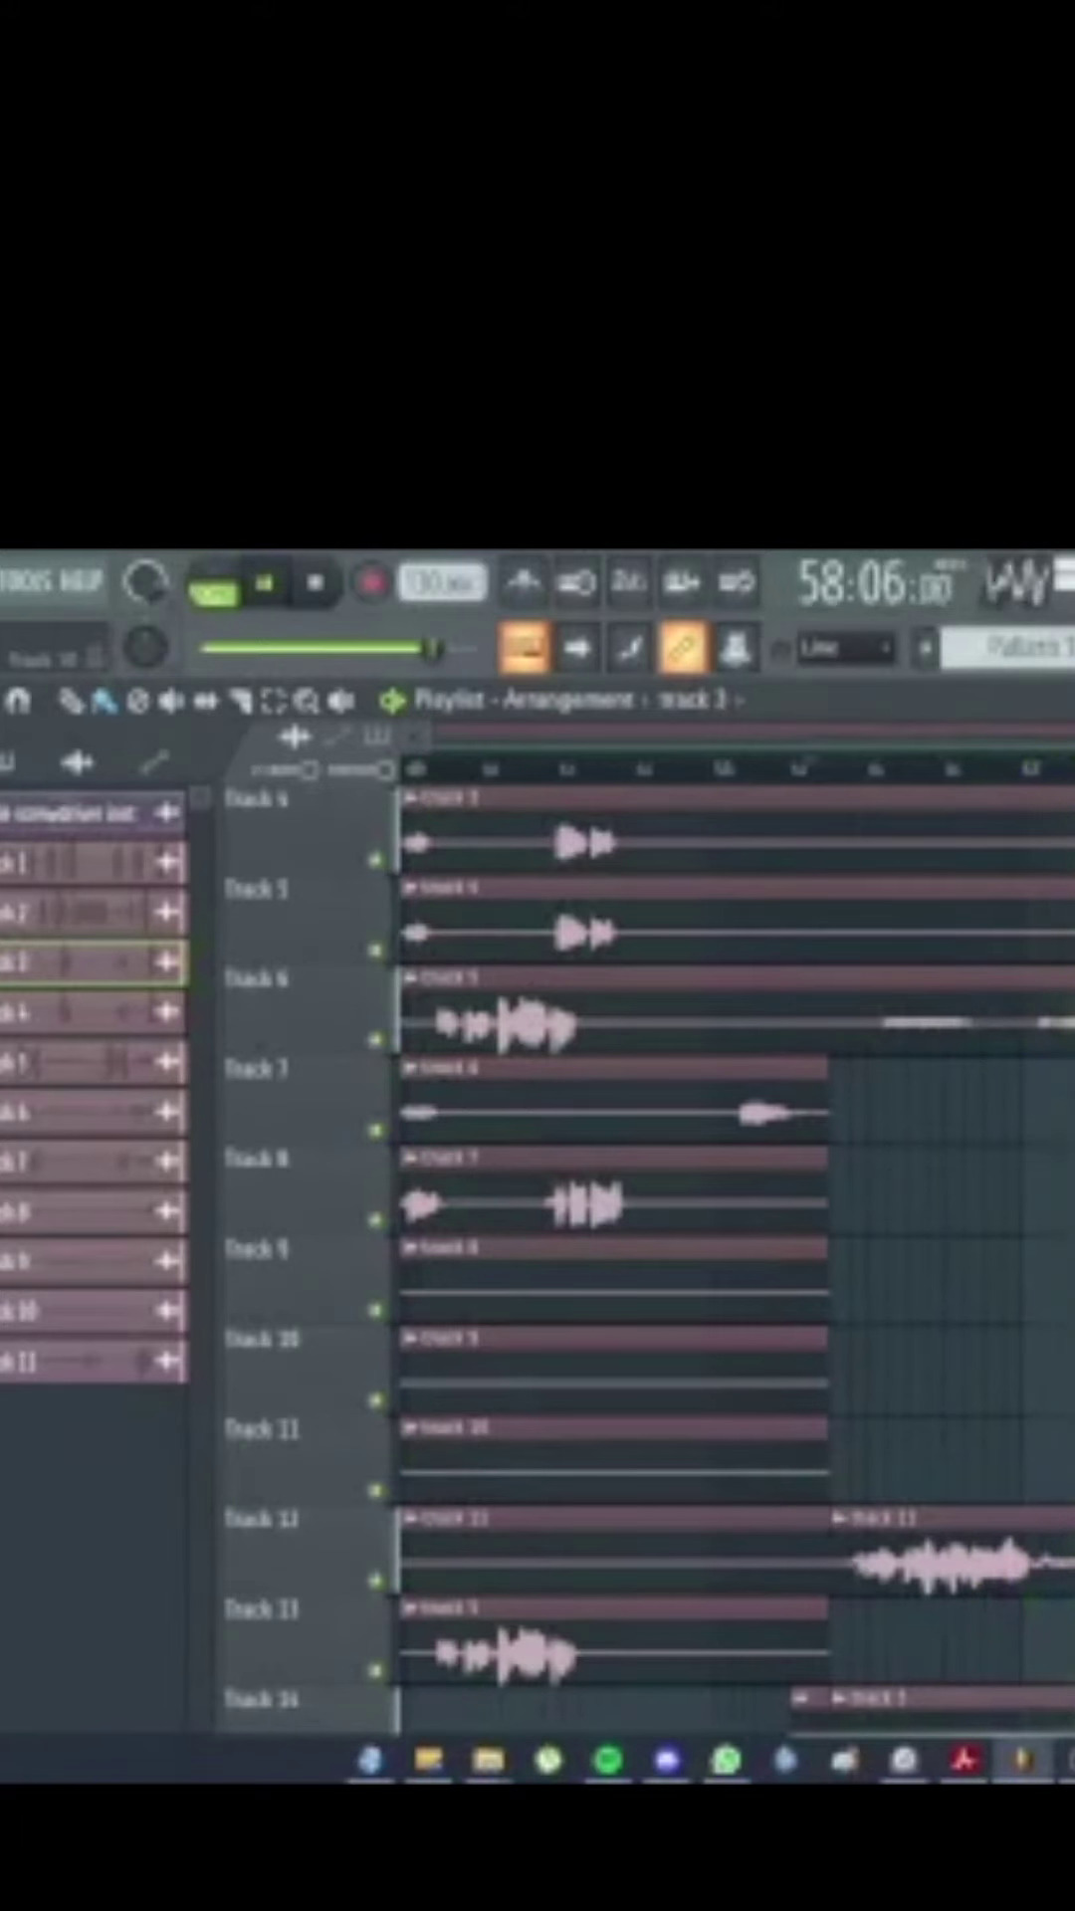
scroll(736, 1244, "up", 2)
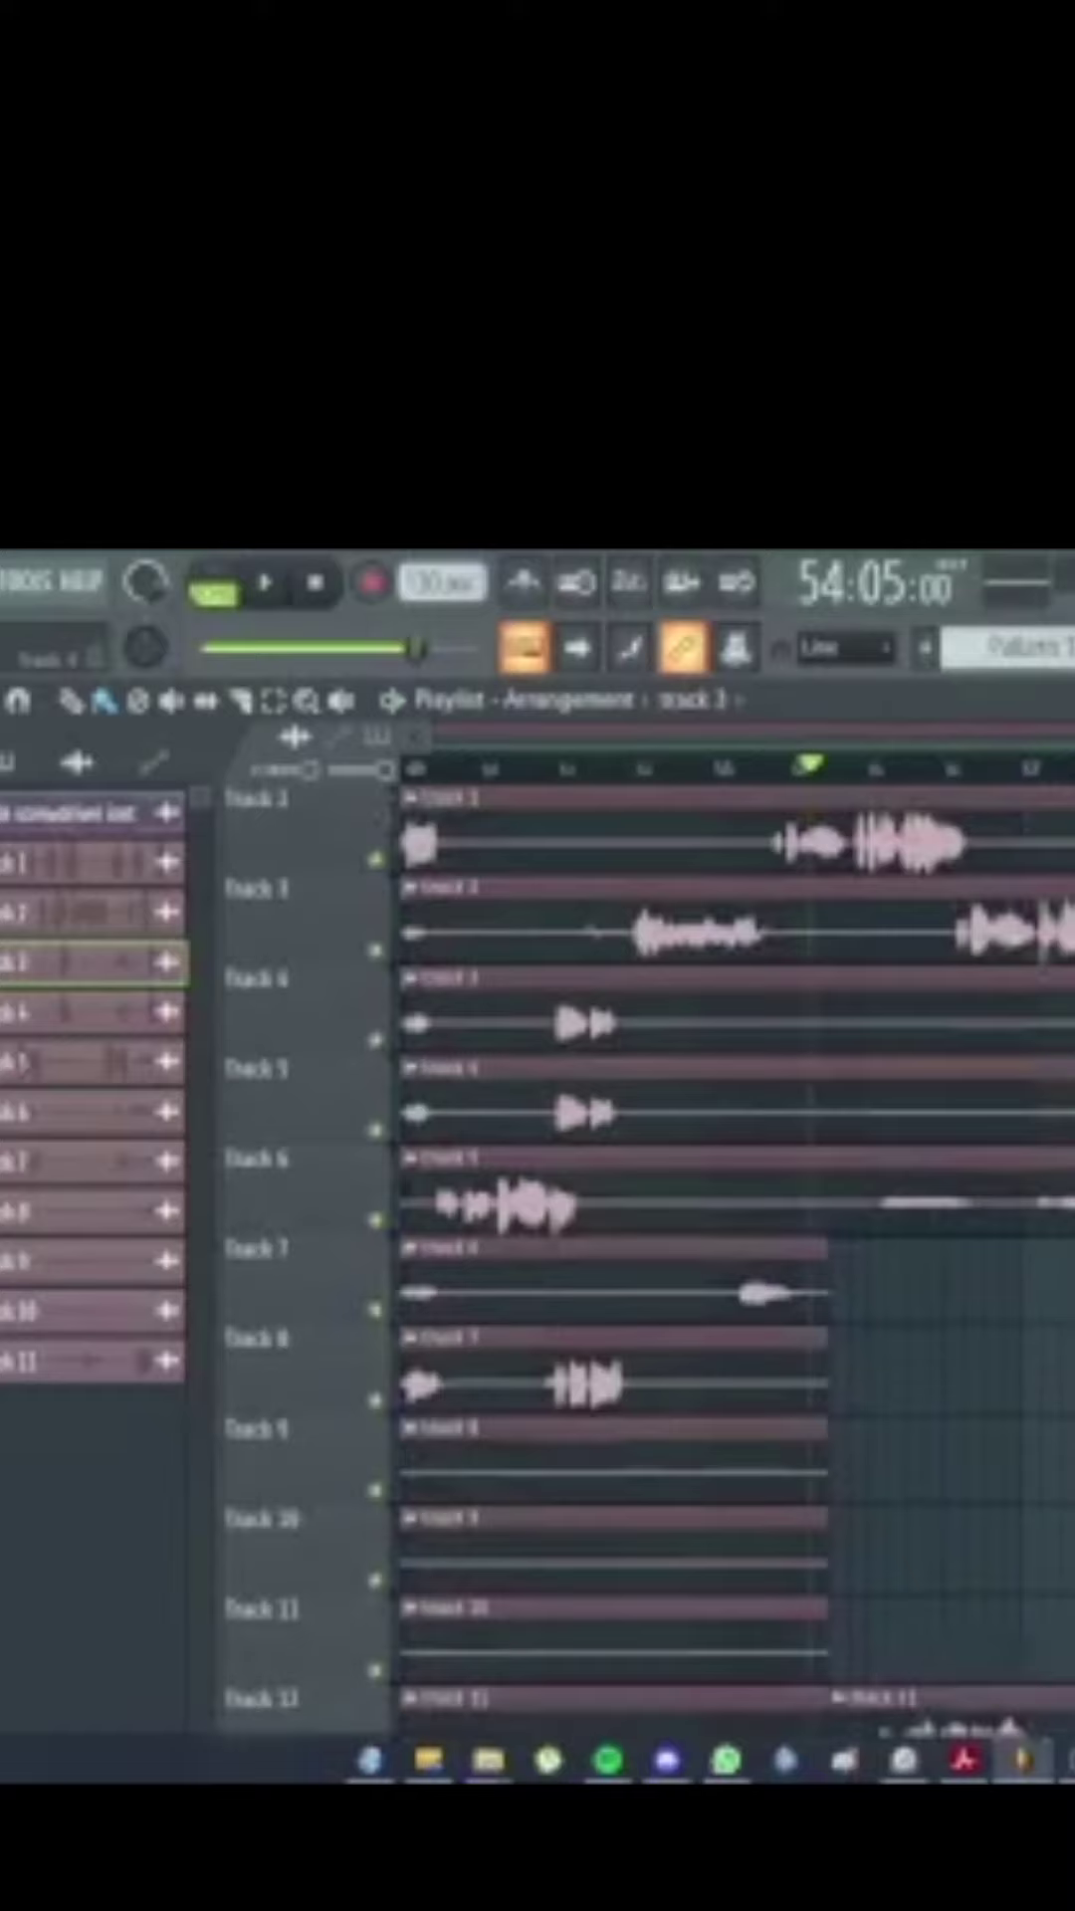
Step: Examine how the vocal clips are layered across tracks 2 to 14 around 54:05
scroll(736, 1244, "down", 3)
scroll(737, 1244, "up", 4)
scroll(736, 1244, "down", 3)
scroll(736, 1244, "up", 4)
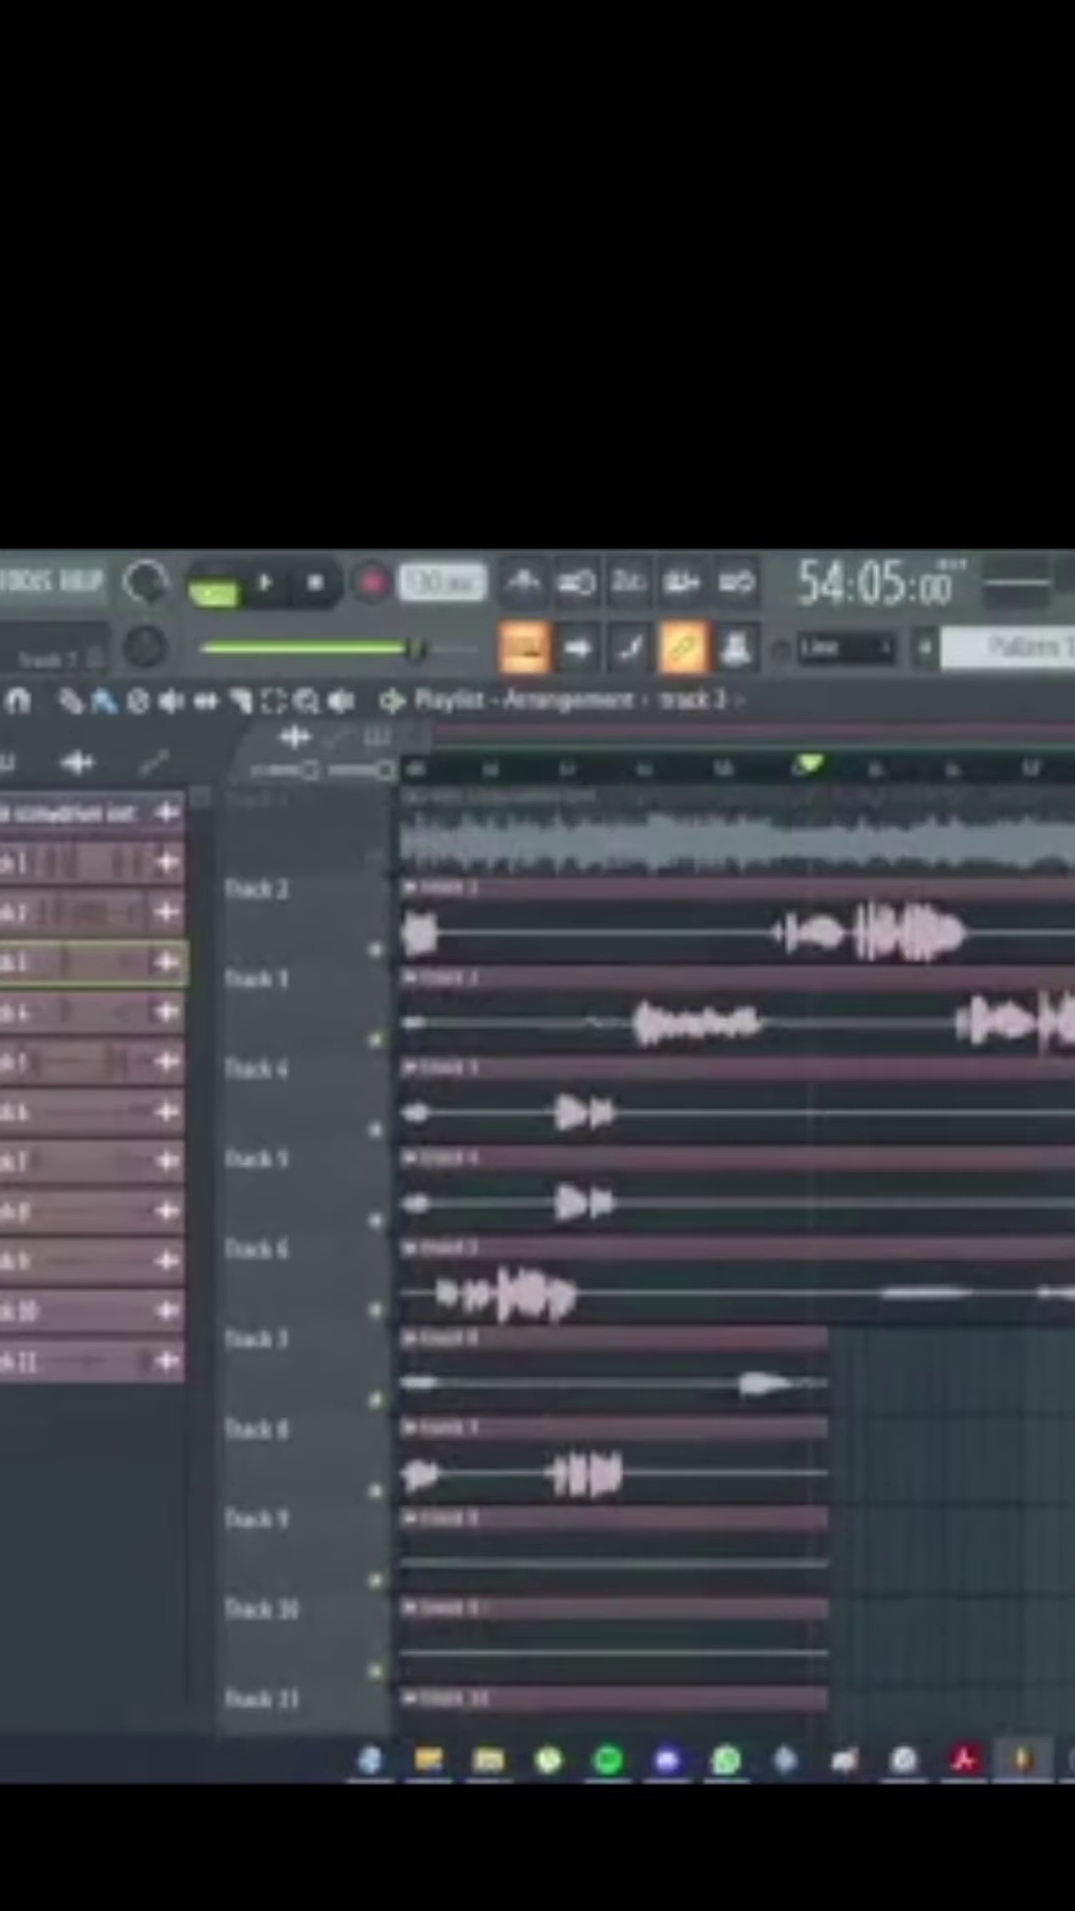
scroll(737, 1244, "down", 5)
scroll(736, 1244, "up", 1)
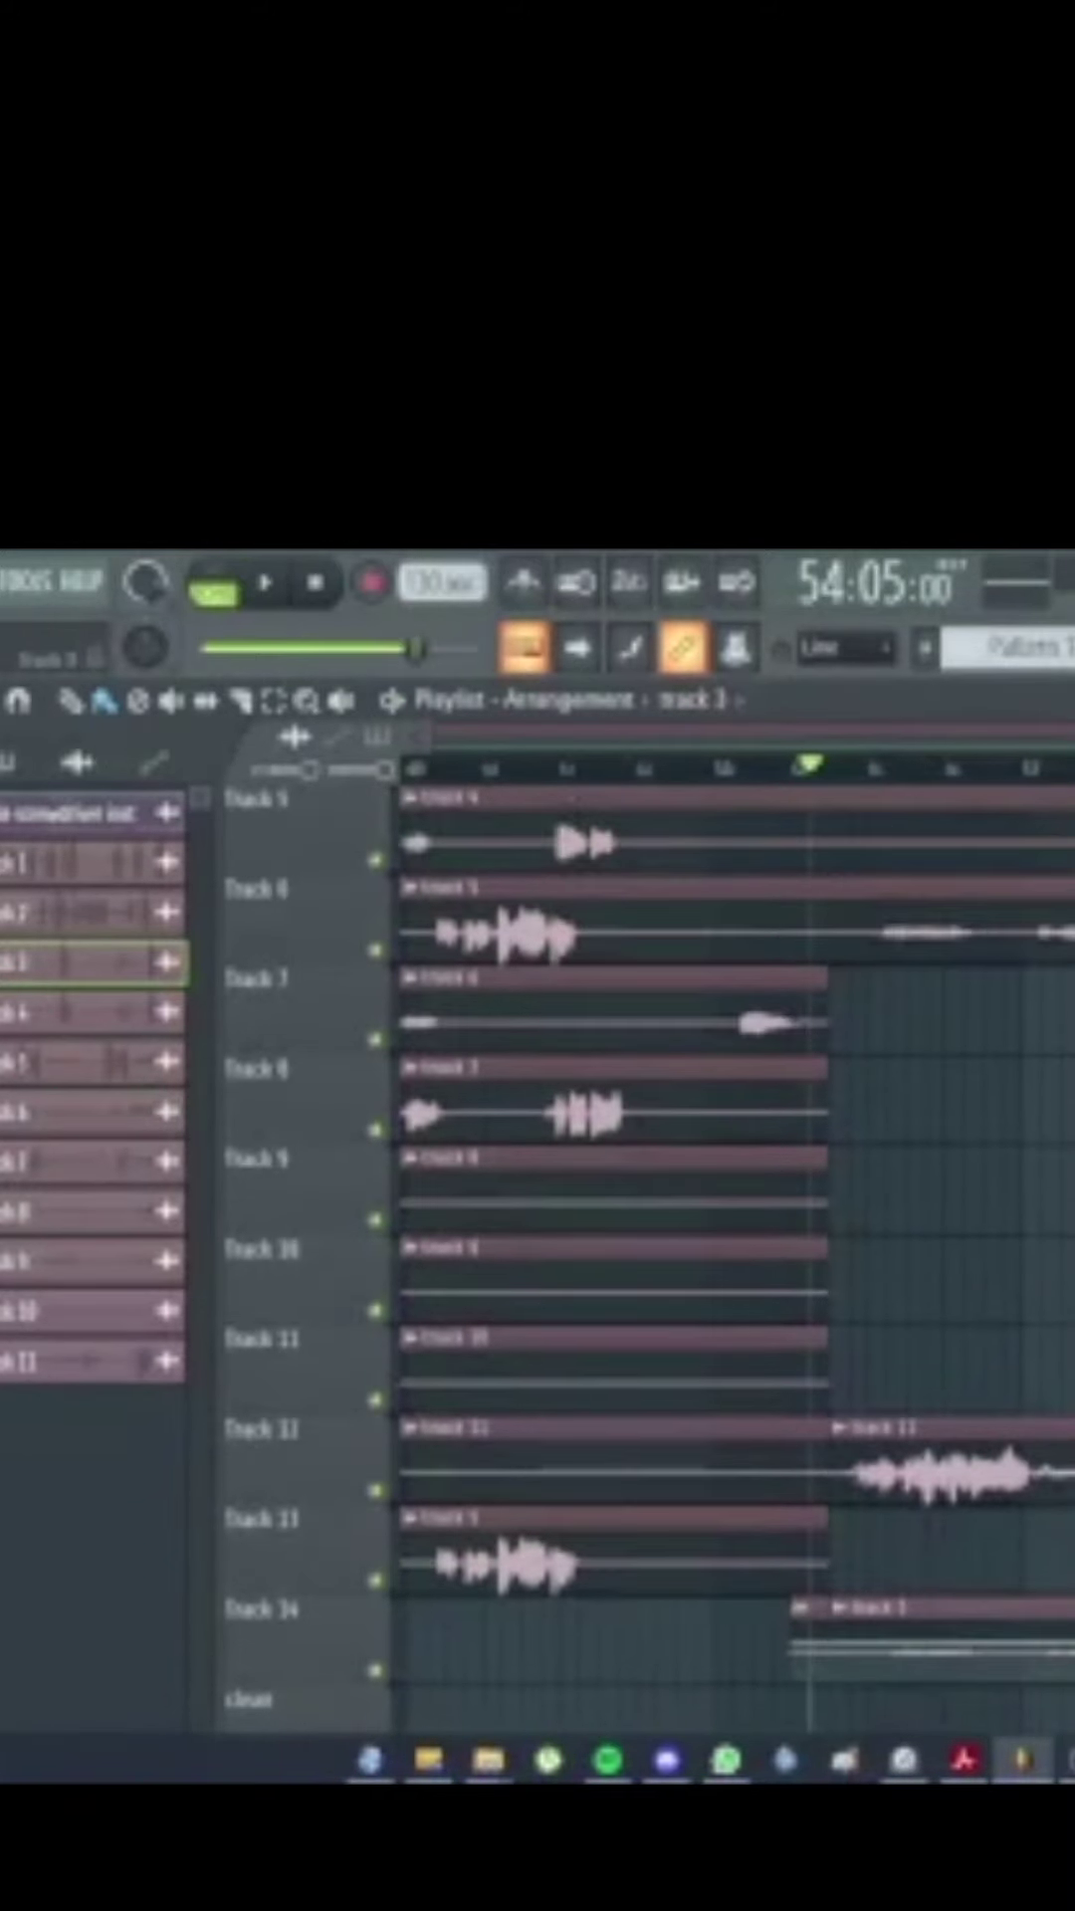
scroll(736, 1244, "up", 1)
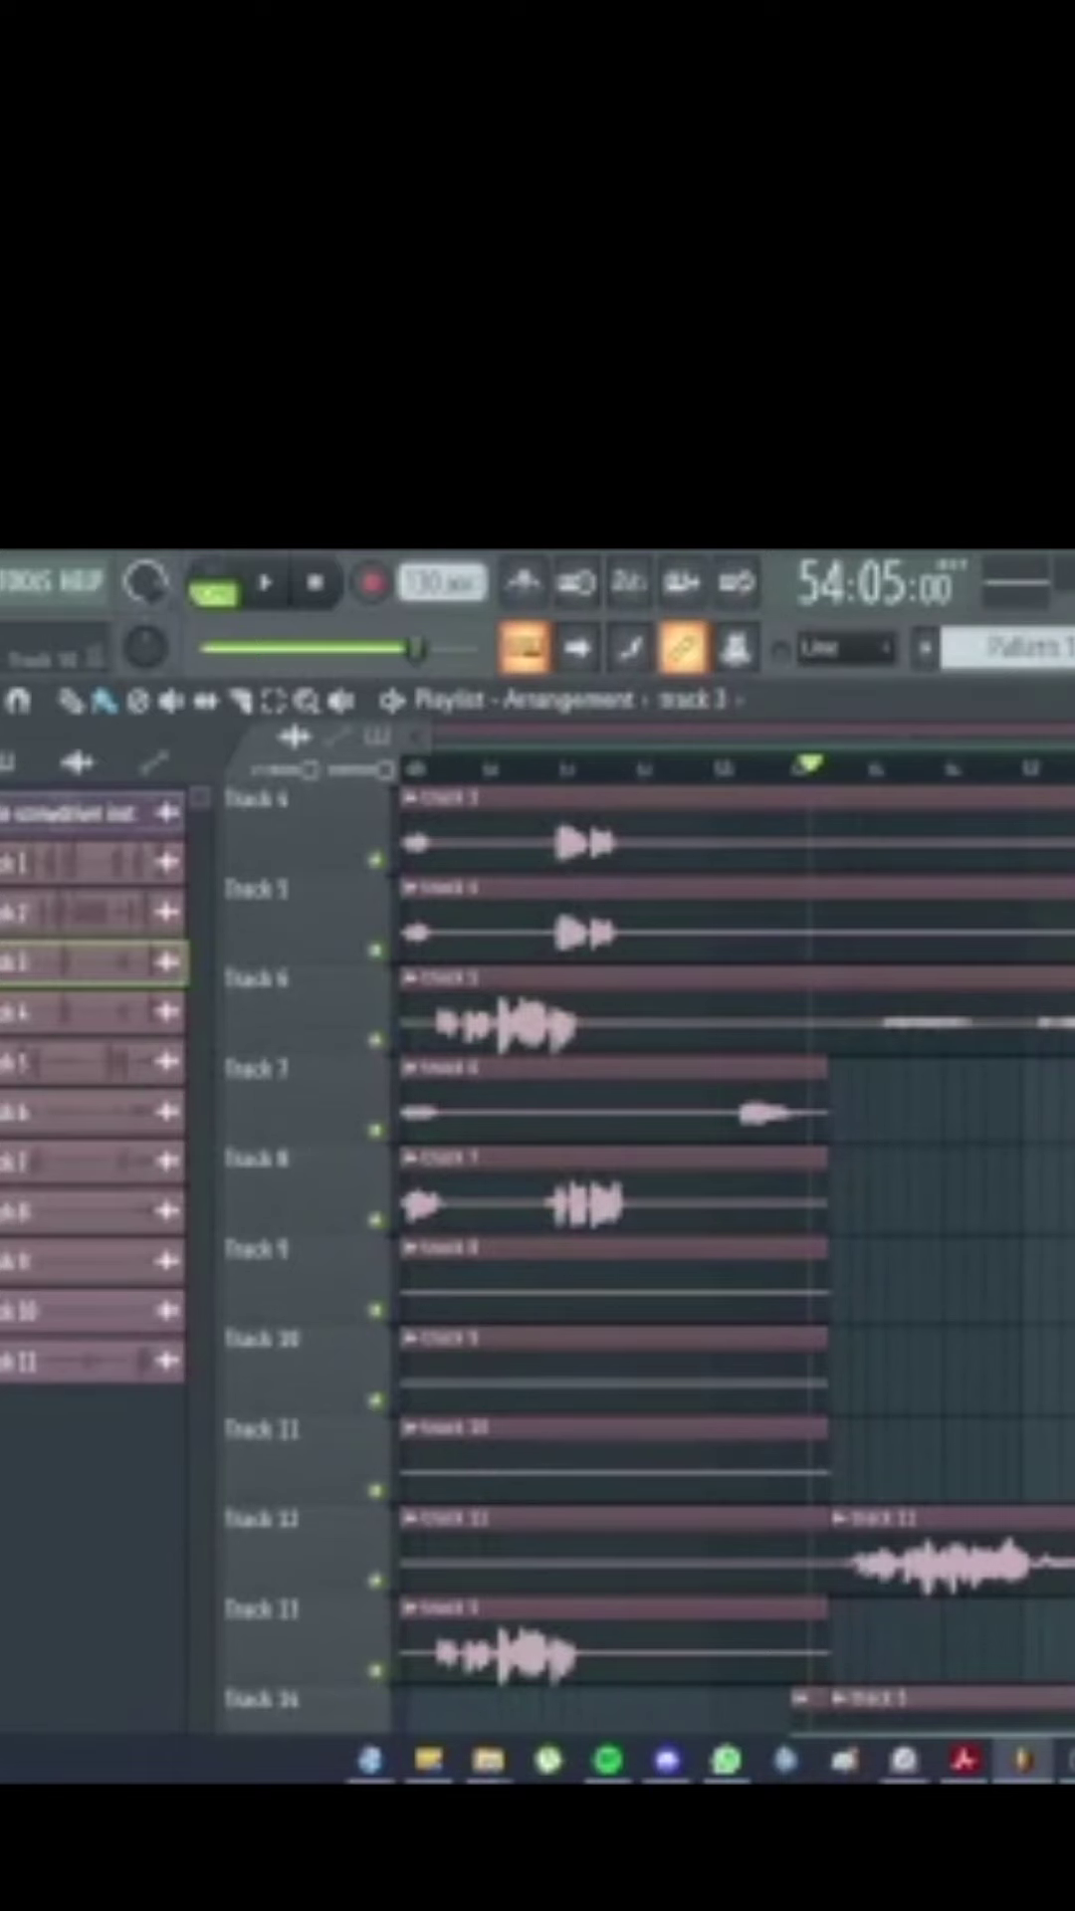
scroll(716, 1244, "up", 3)
key("space")
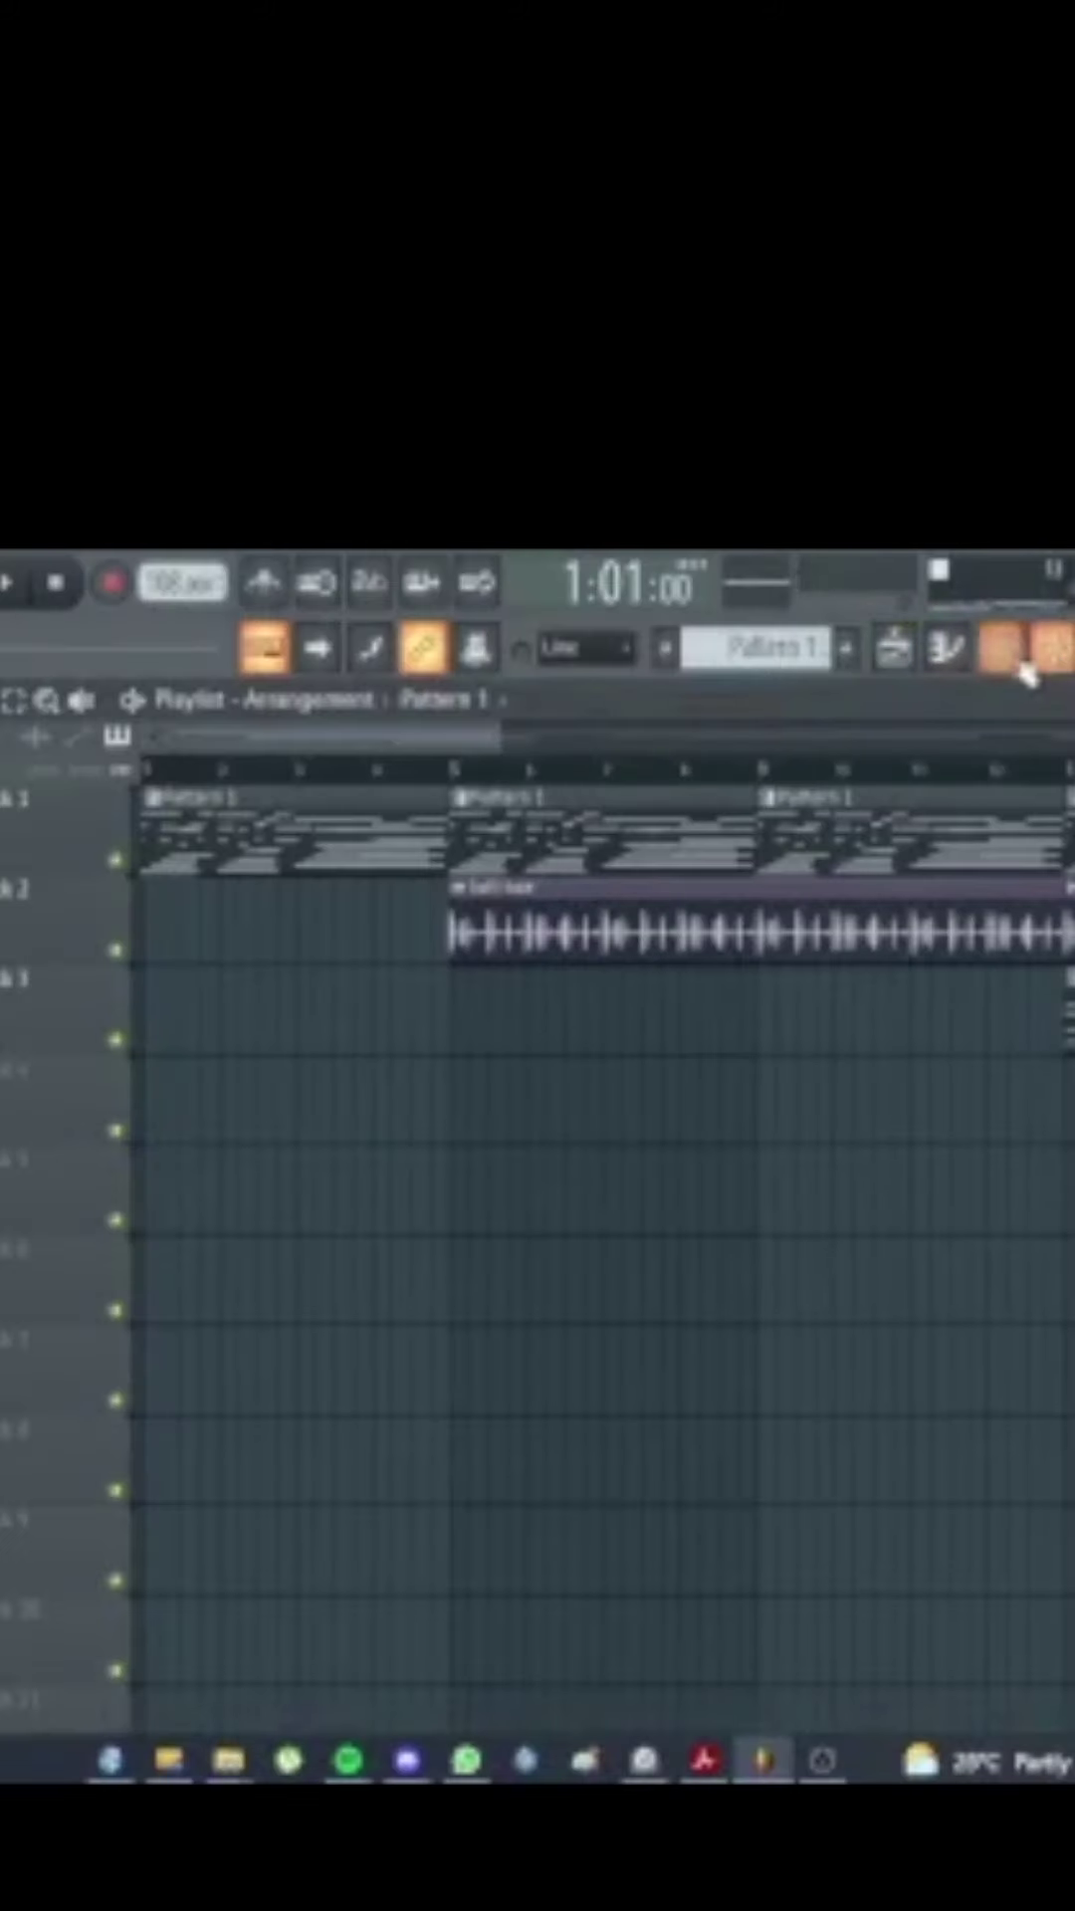
Step: View the channel rack for Pattern 1 in the beat project and return to the earlier part of the vocal arrangement
left_click(1023, 664)
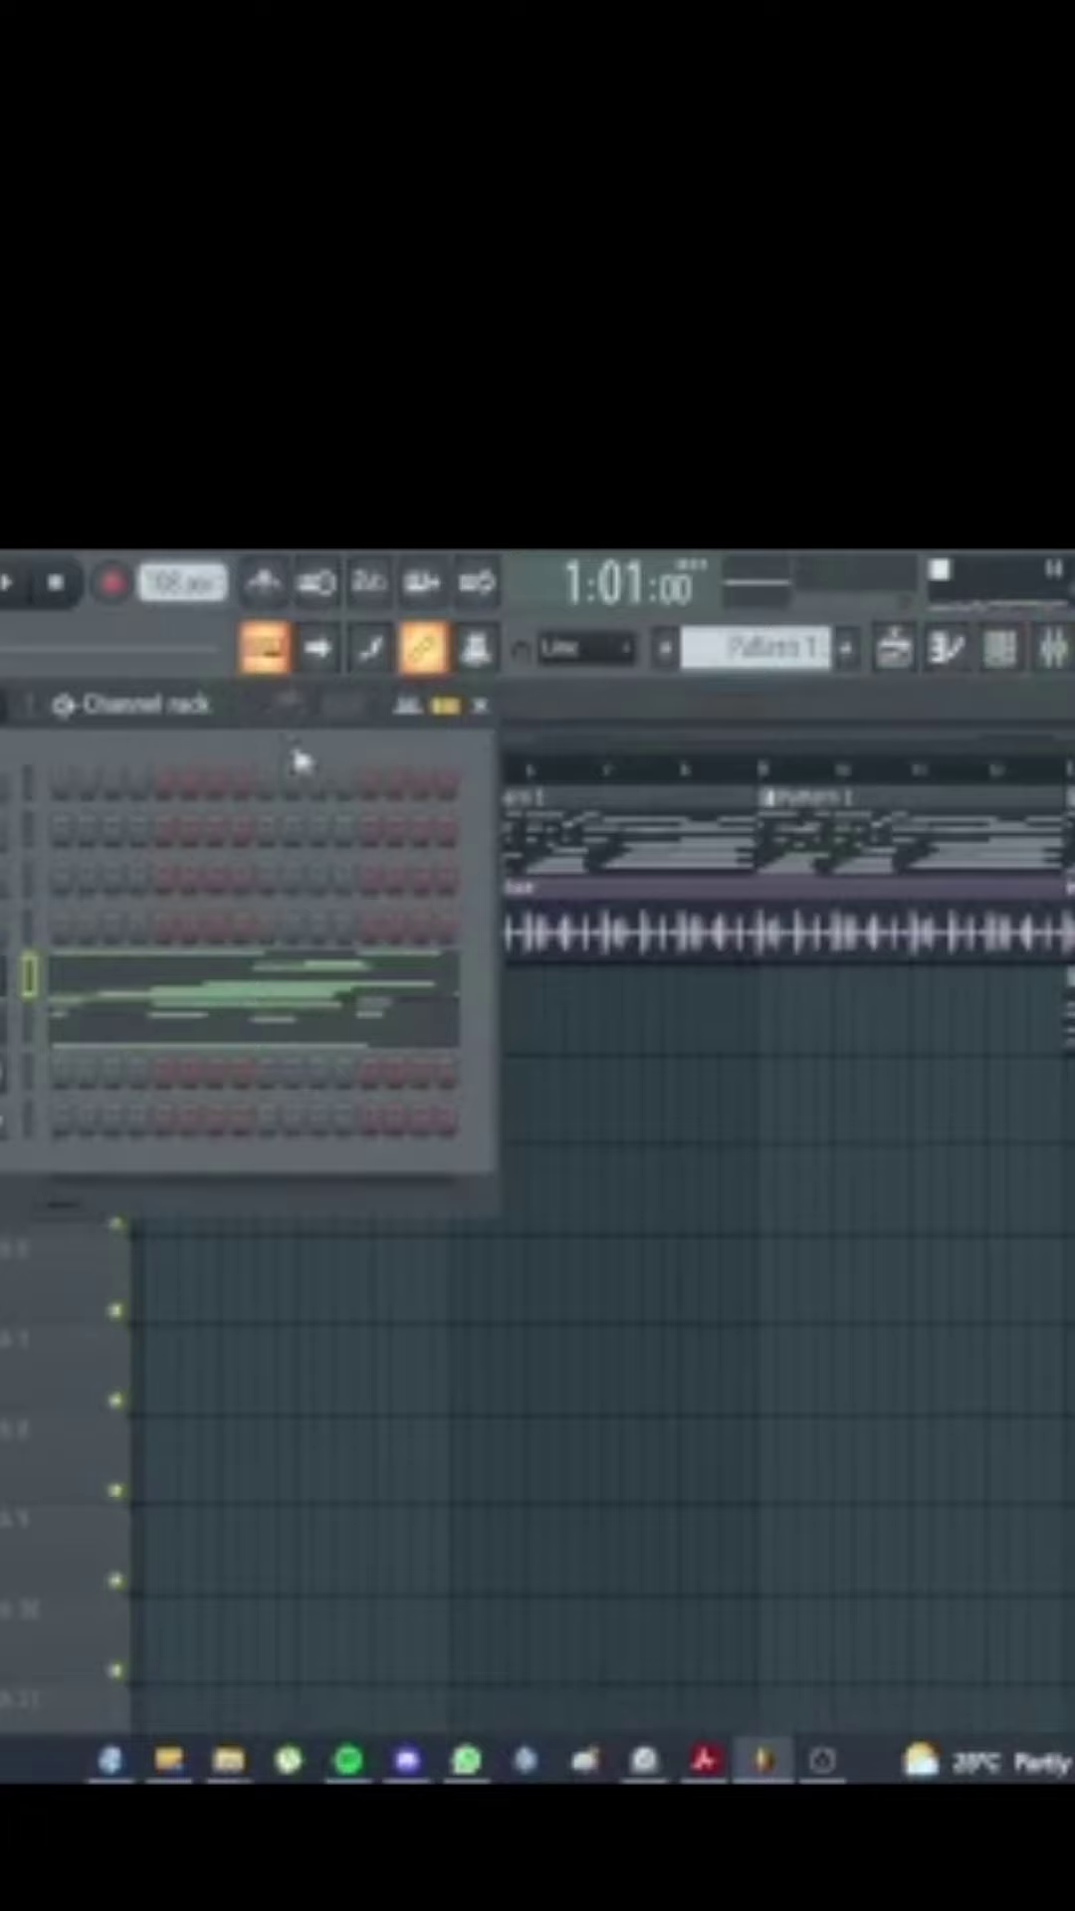
left_click(559, 742)
left_click_drag(376, 746, 512, 767)
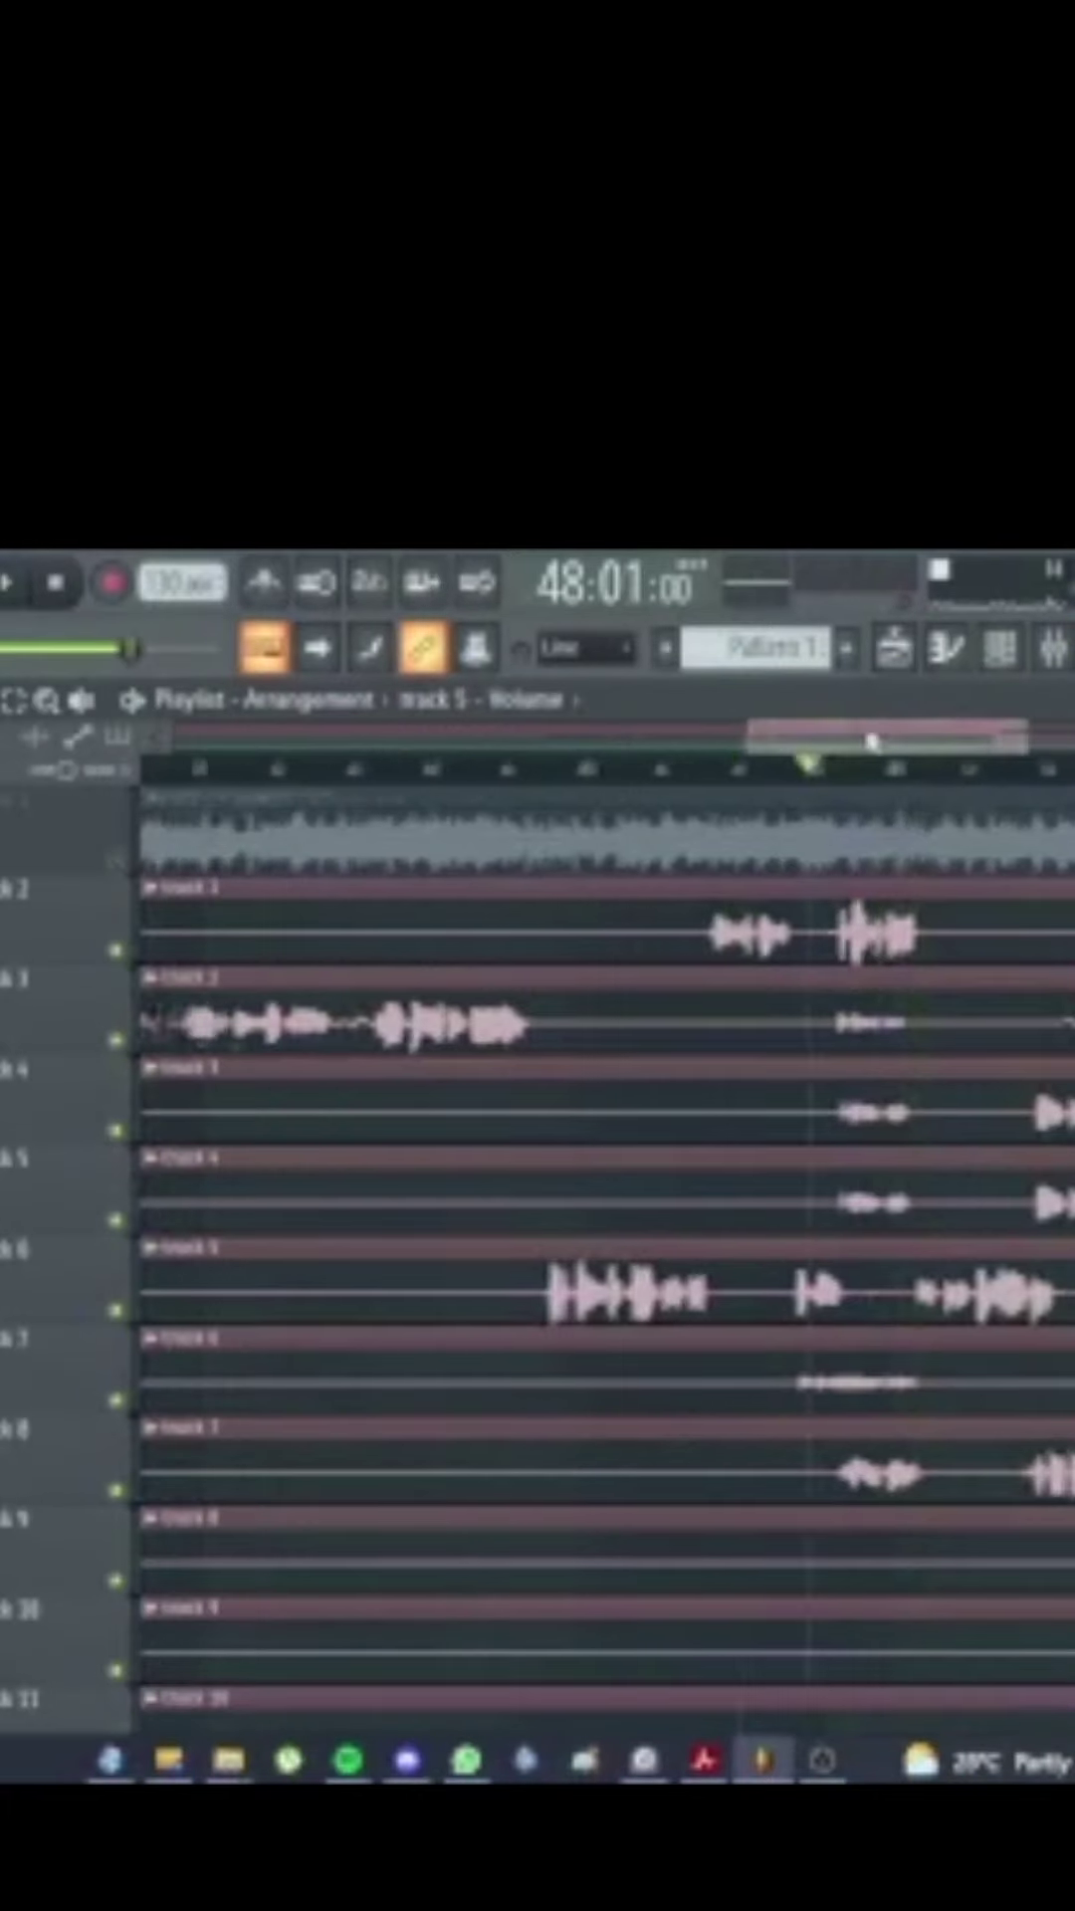
left_click_drag(874, 733, 535, 766)
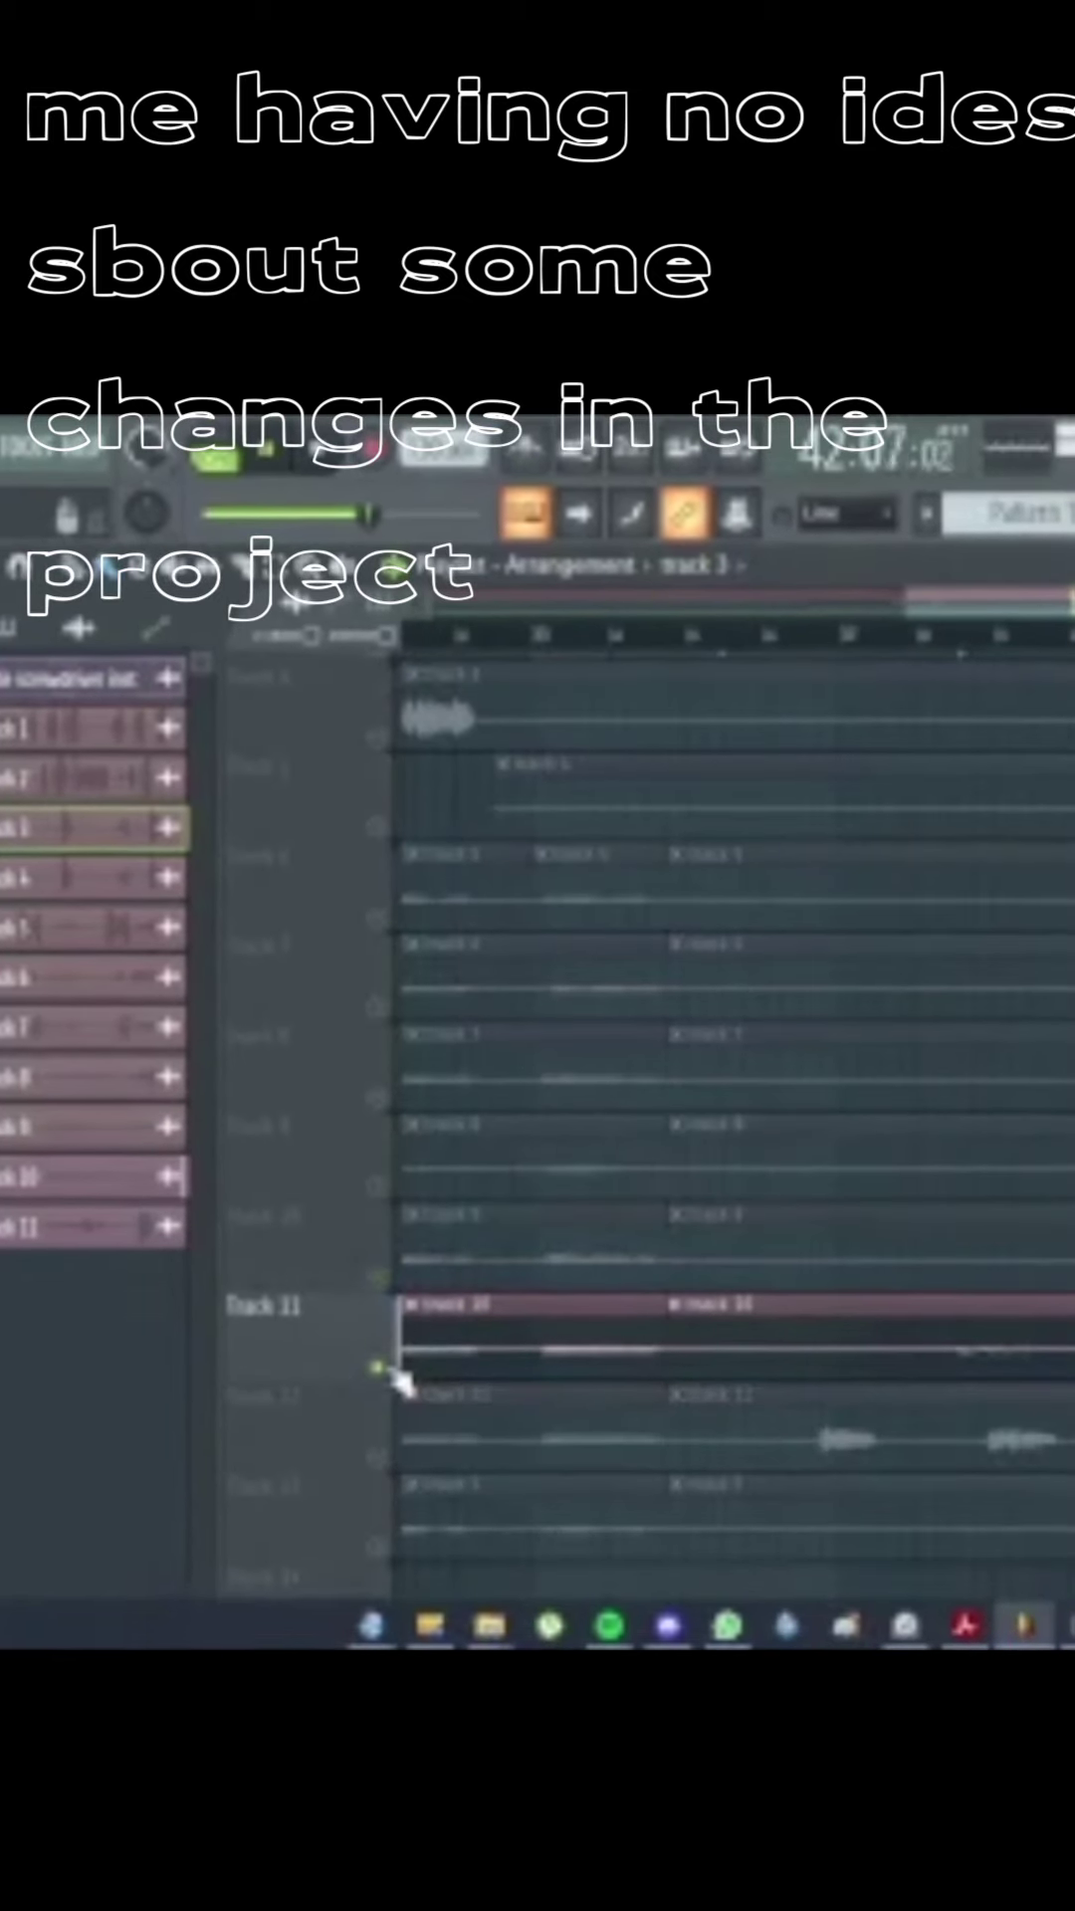
Step: Stop the track 11 playback, solo track 12 instead and play it from 42:01
key("space")
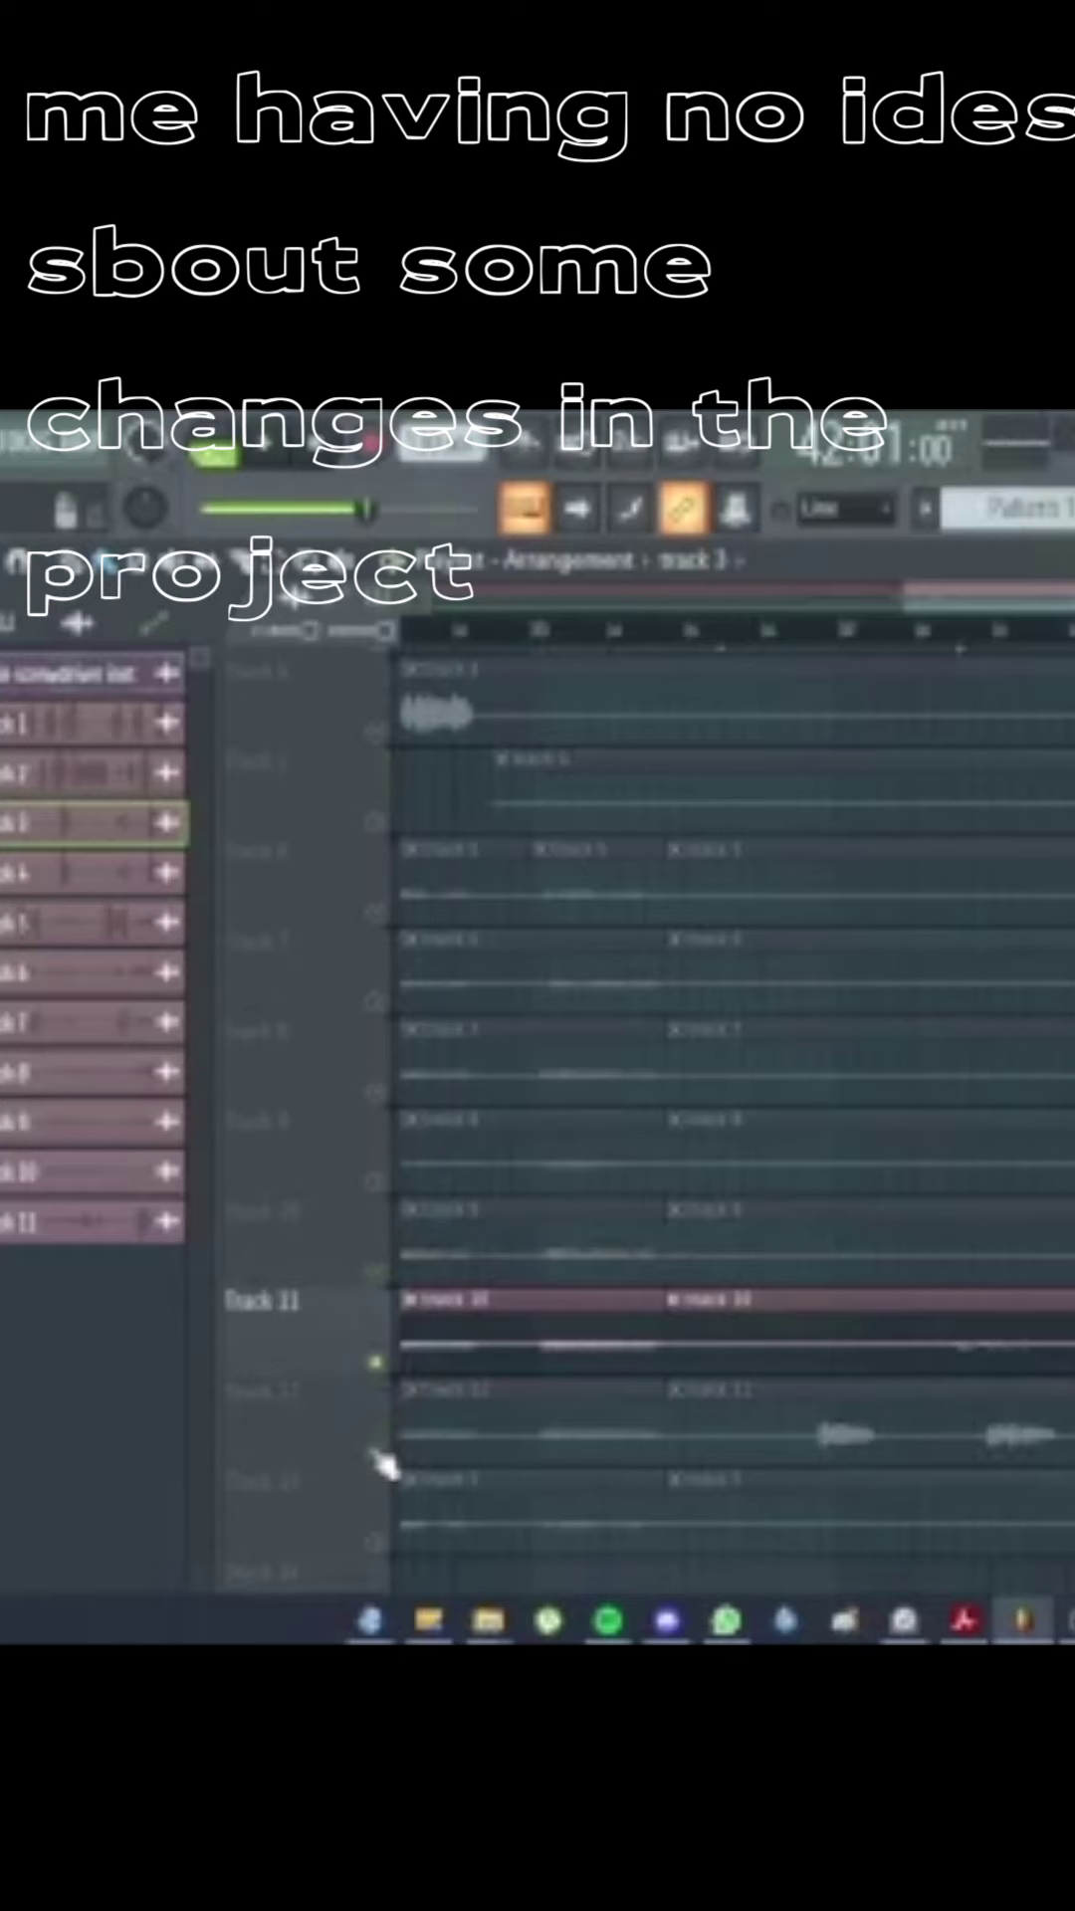
right_click(378, 1455)
key("space")
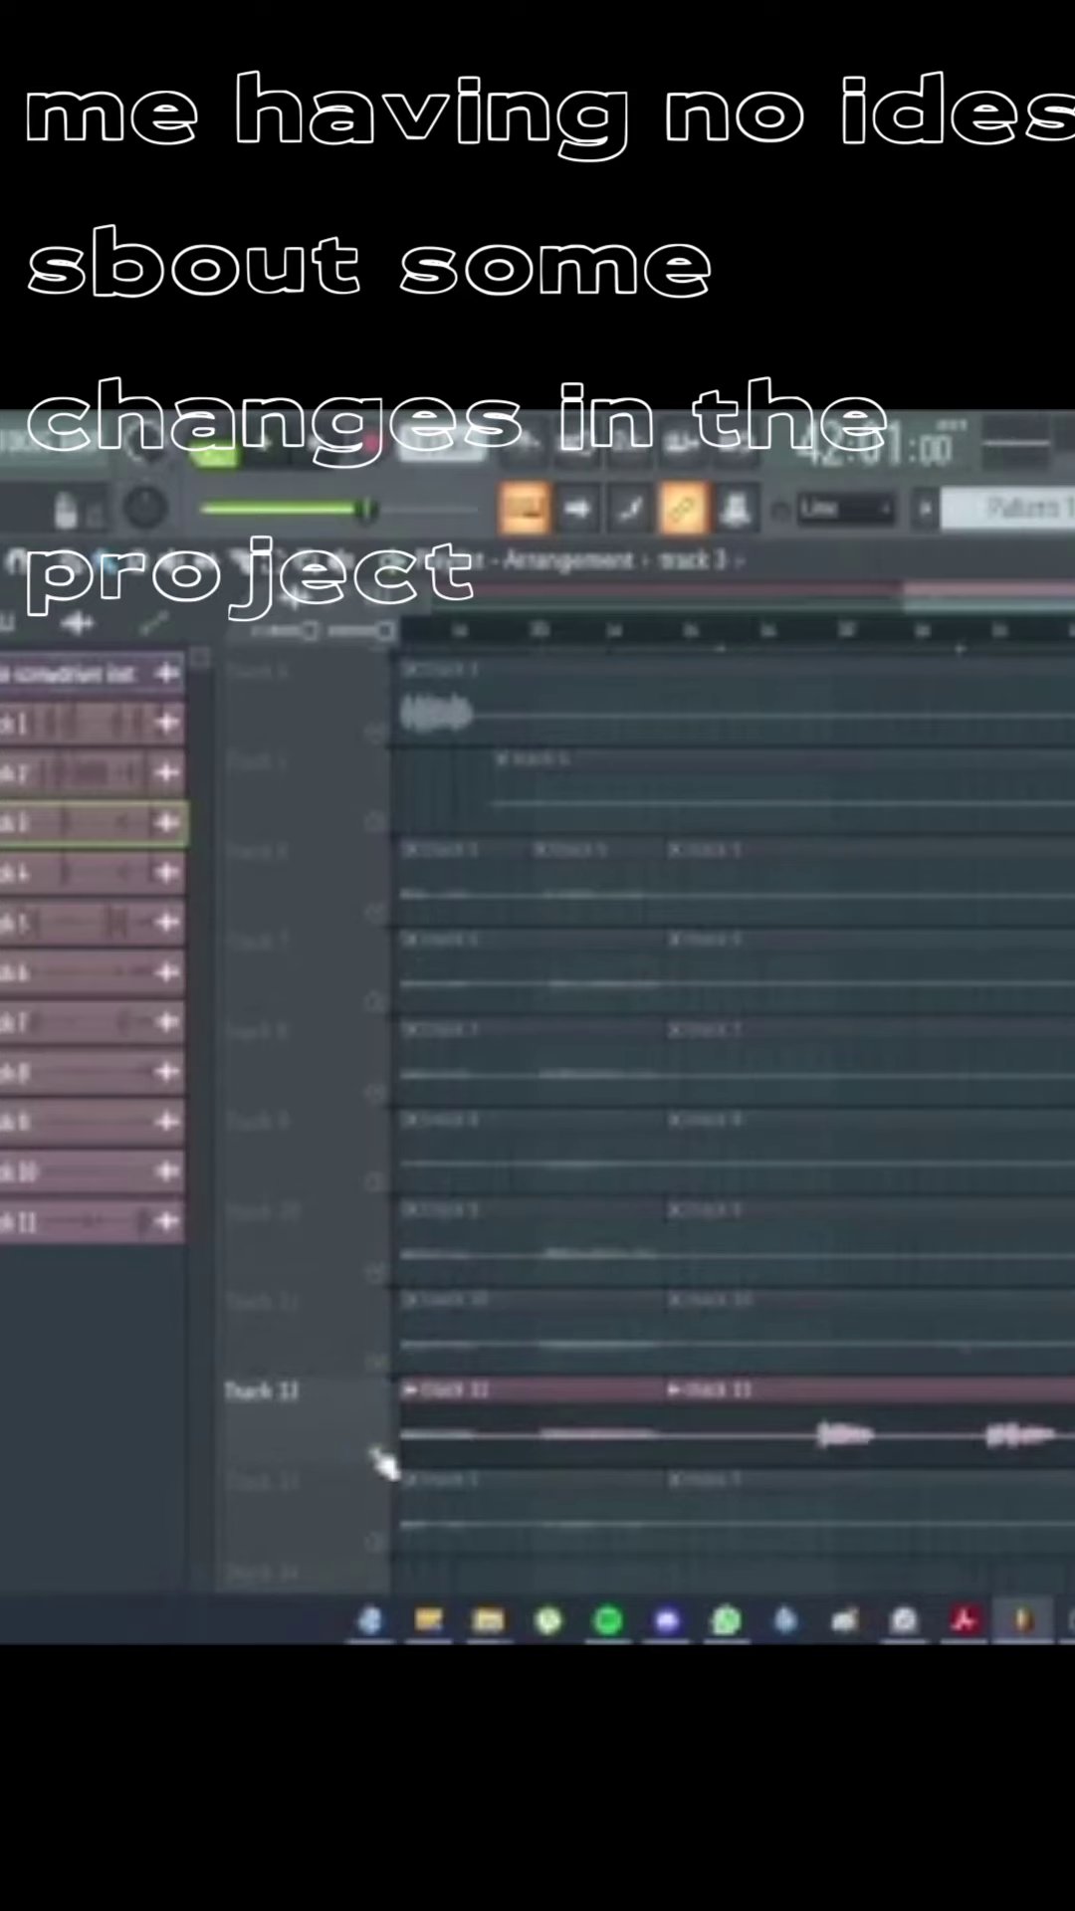
Step: End the track 12 solo to hear all tracks together, then stop playback and mute the instrumental on track 1
right_click(379, 1455)
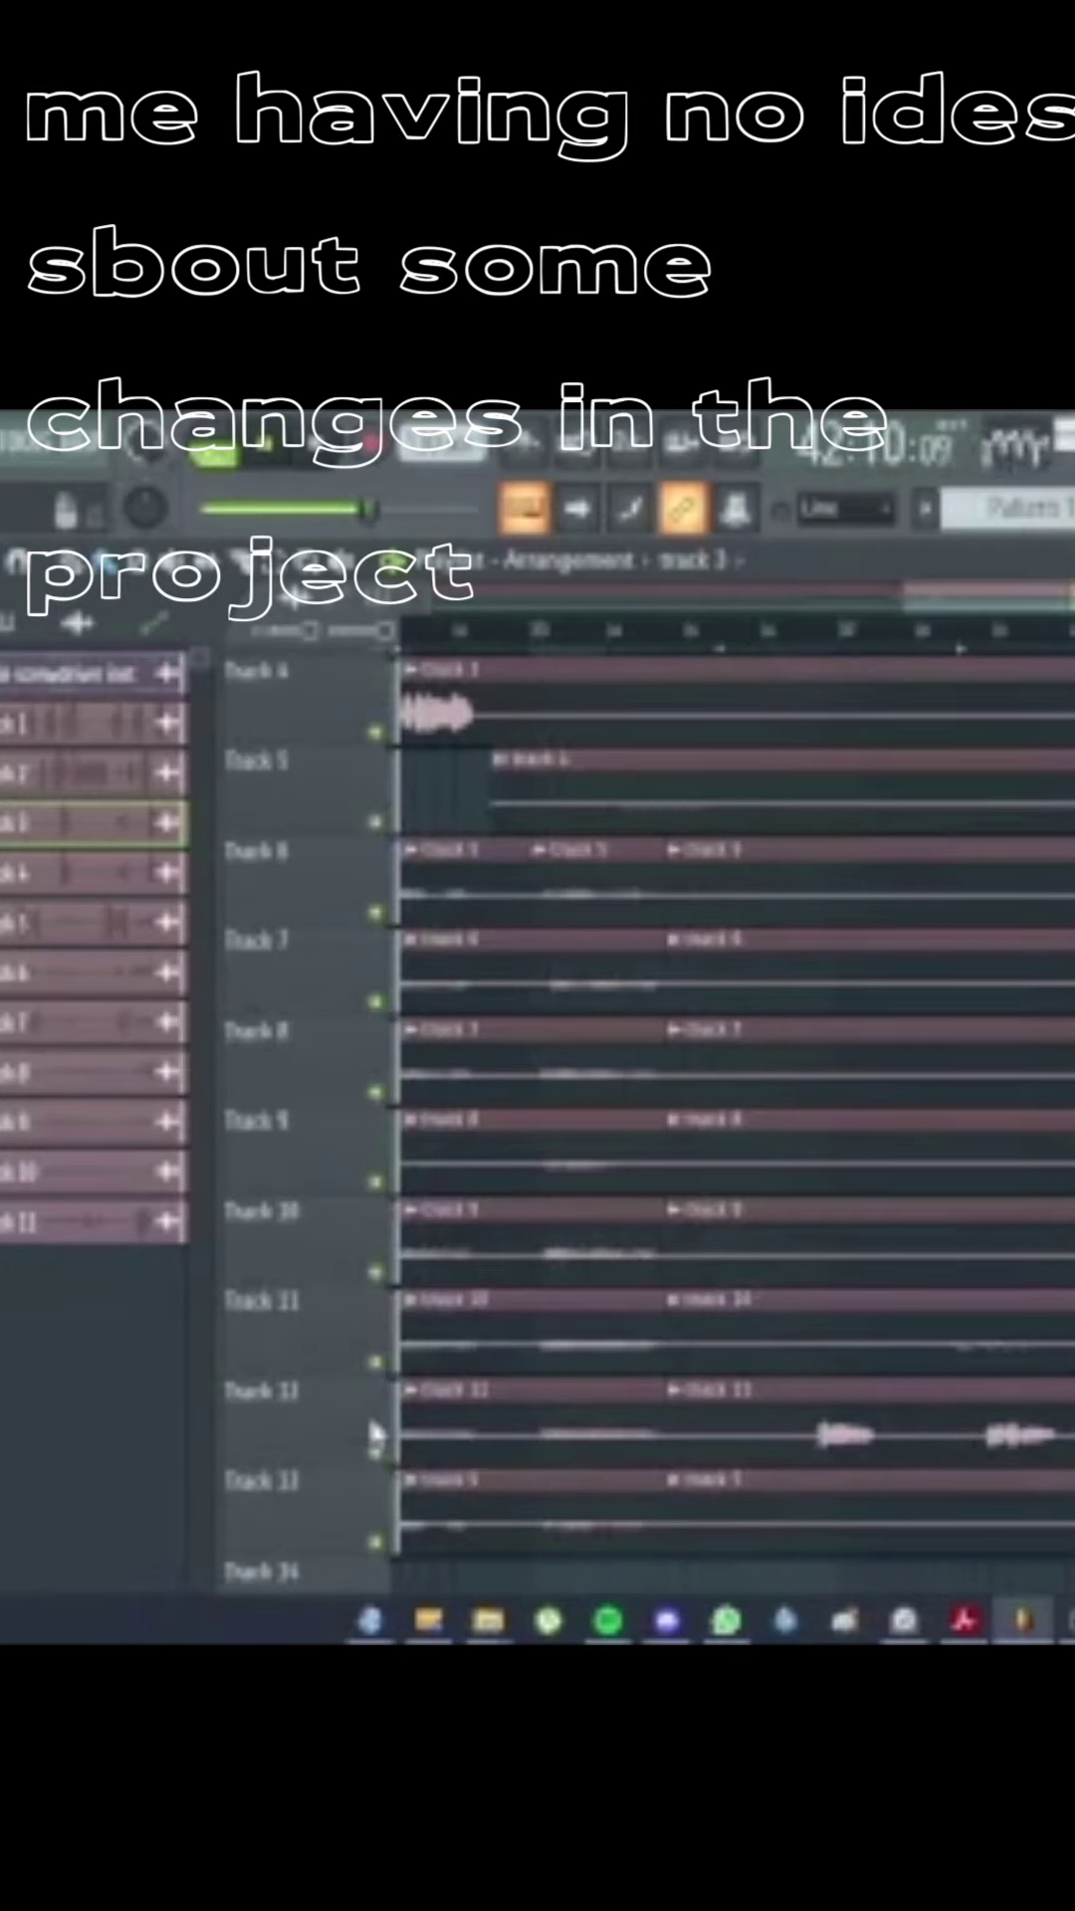
key("space")
scroll(385, 1288, "up", 3)
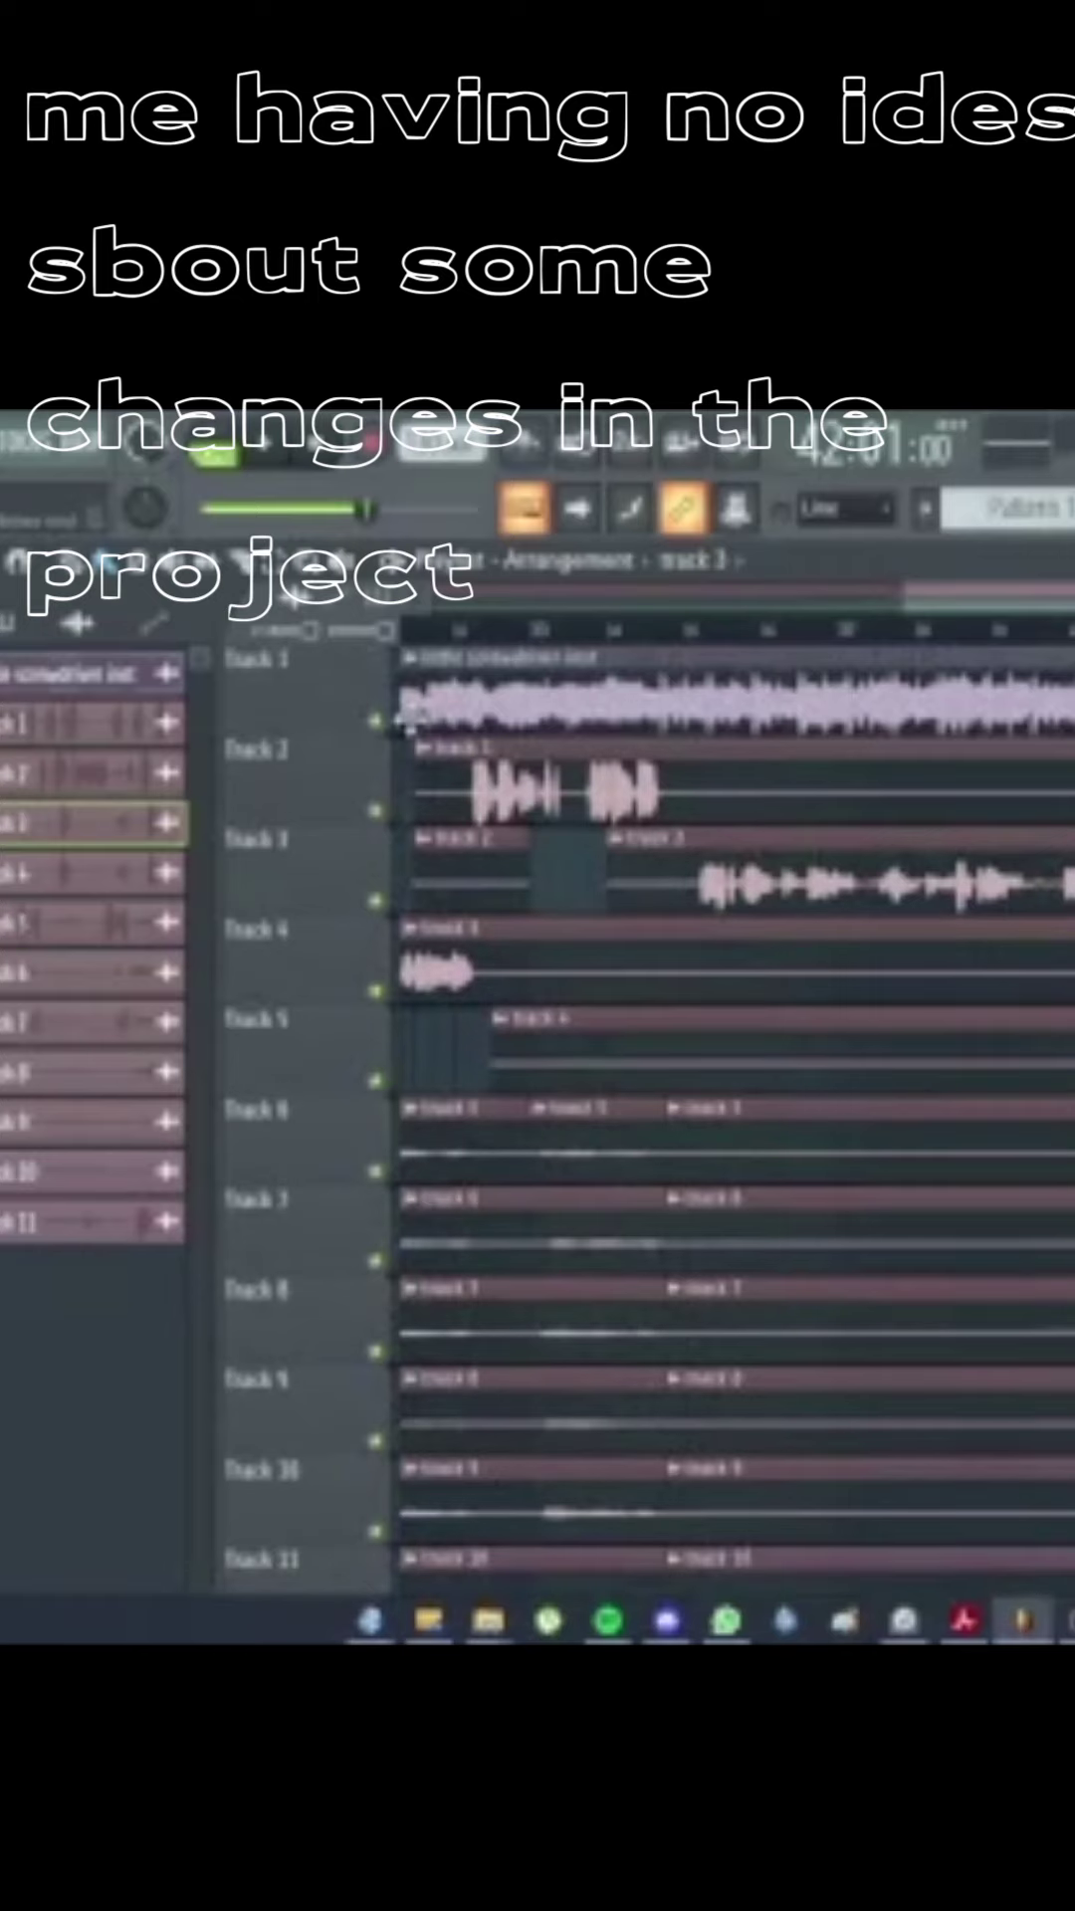
left_click(378, 720)
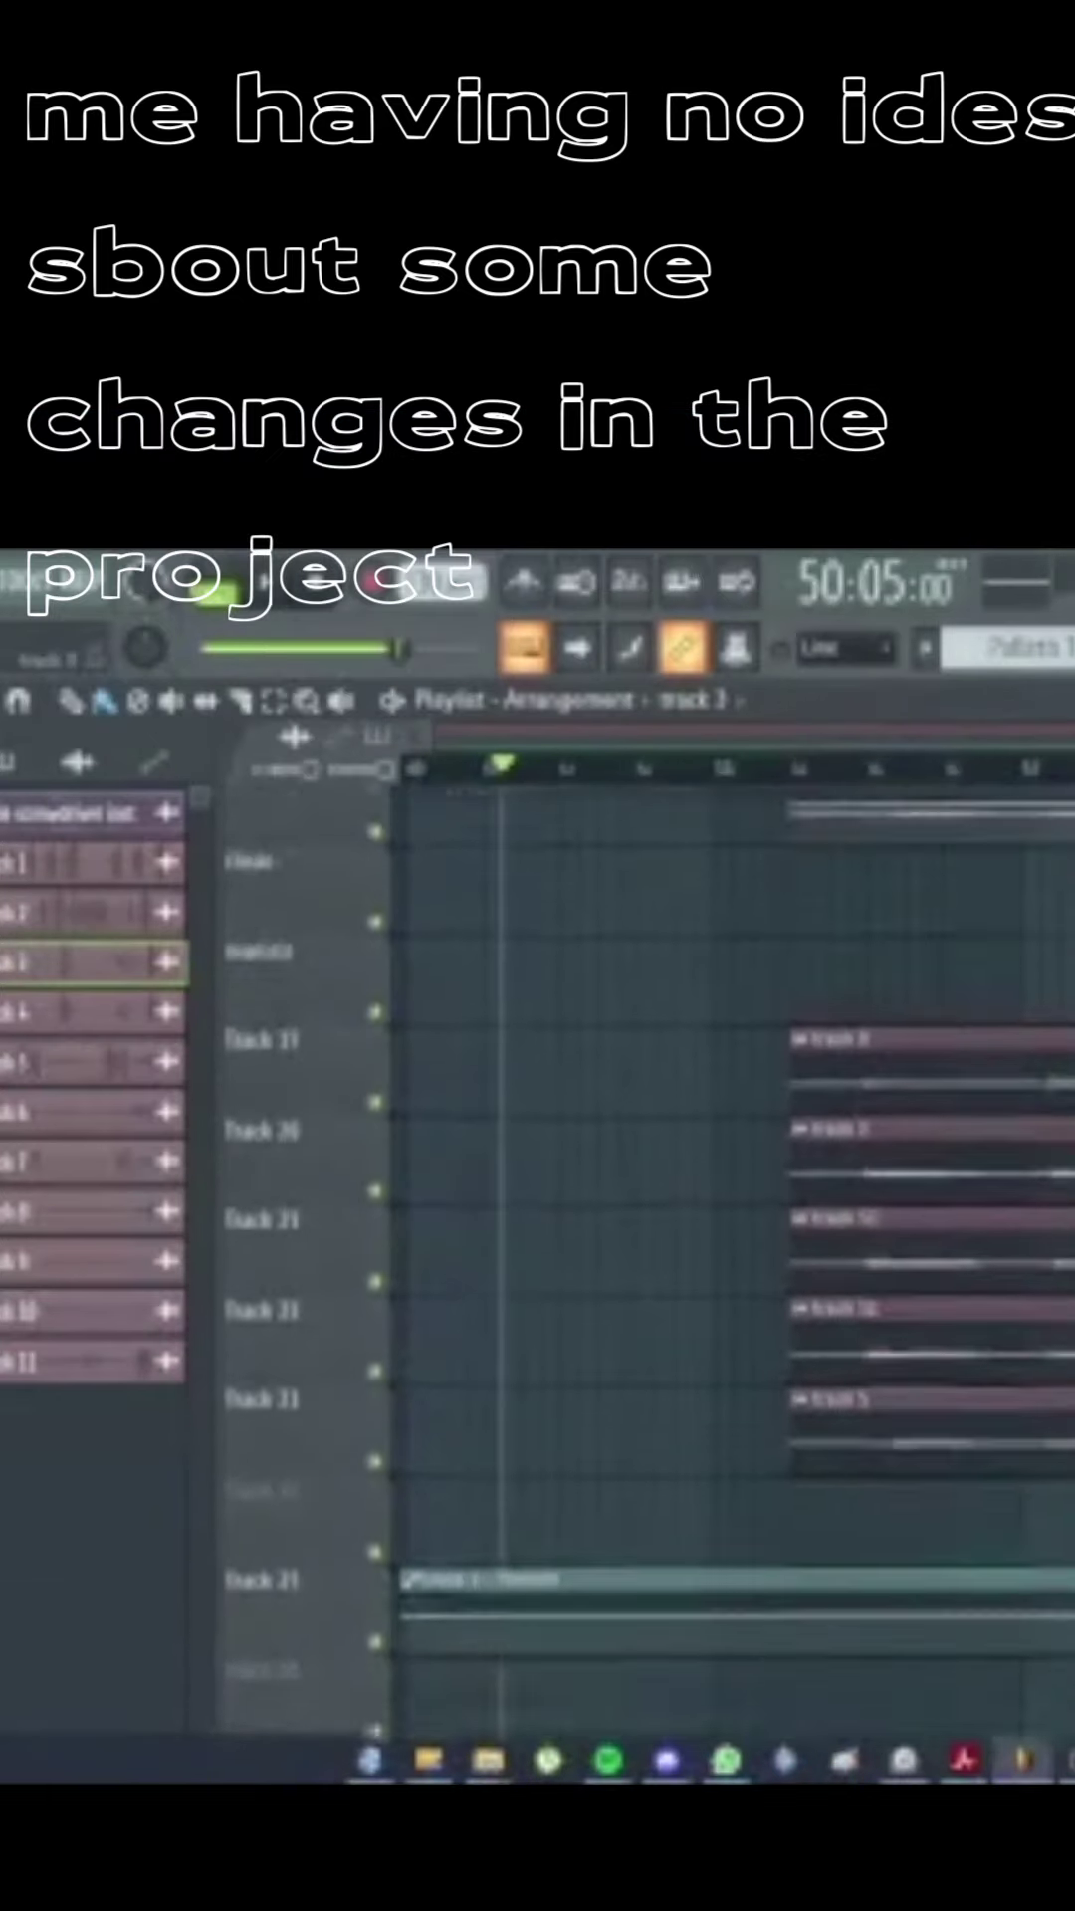
Step: Examine how the vocal clips are layered around 50:05, from the lower tracks up to track 5
scroll(726, 1243, "up", 3)
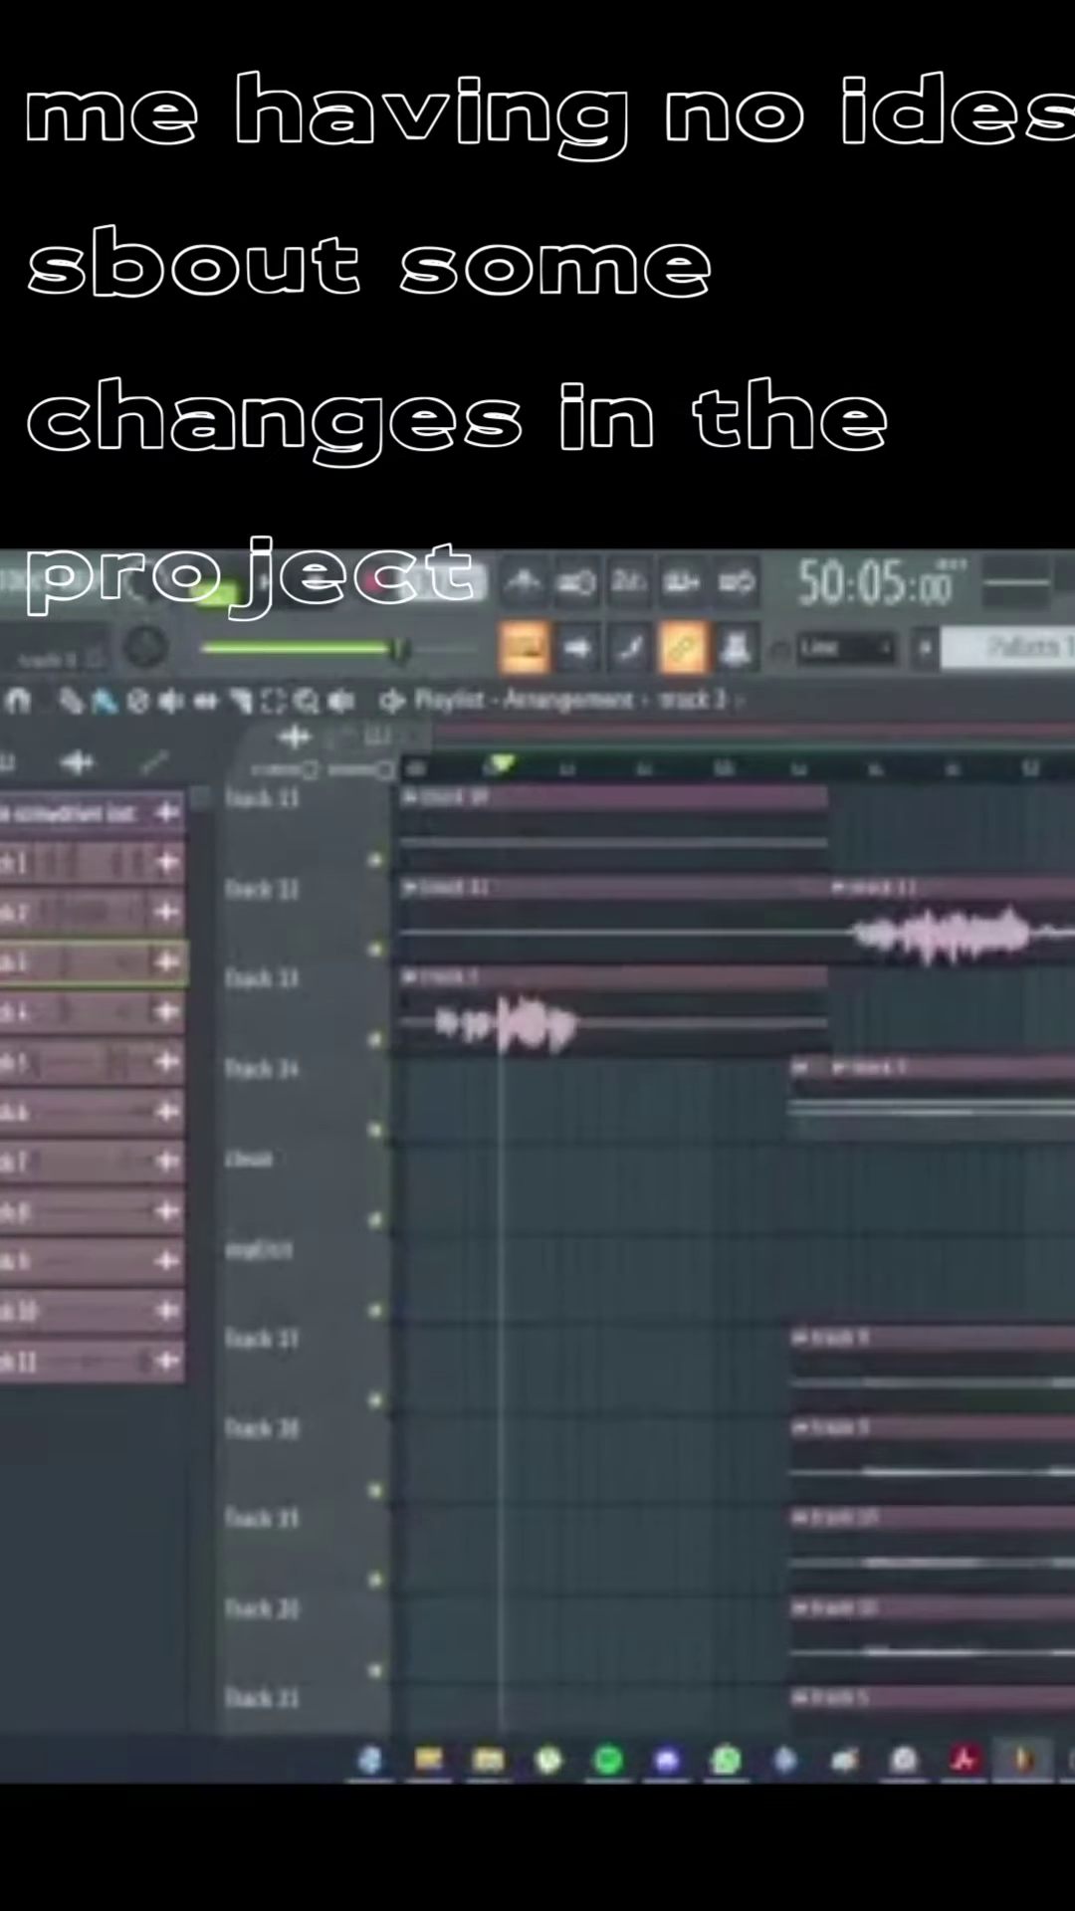
scroll(908, 1015, "up", 7)
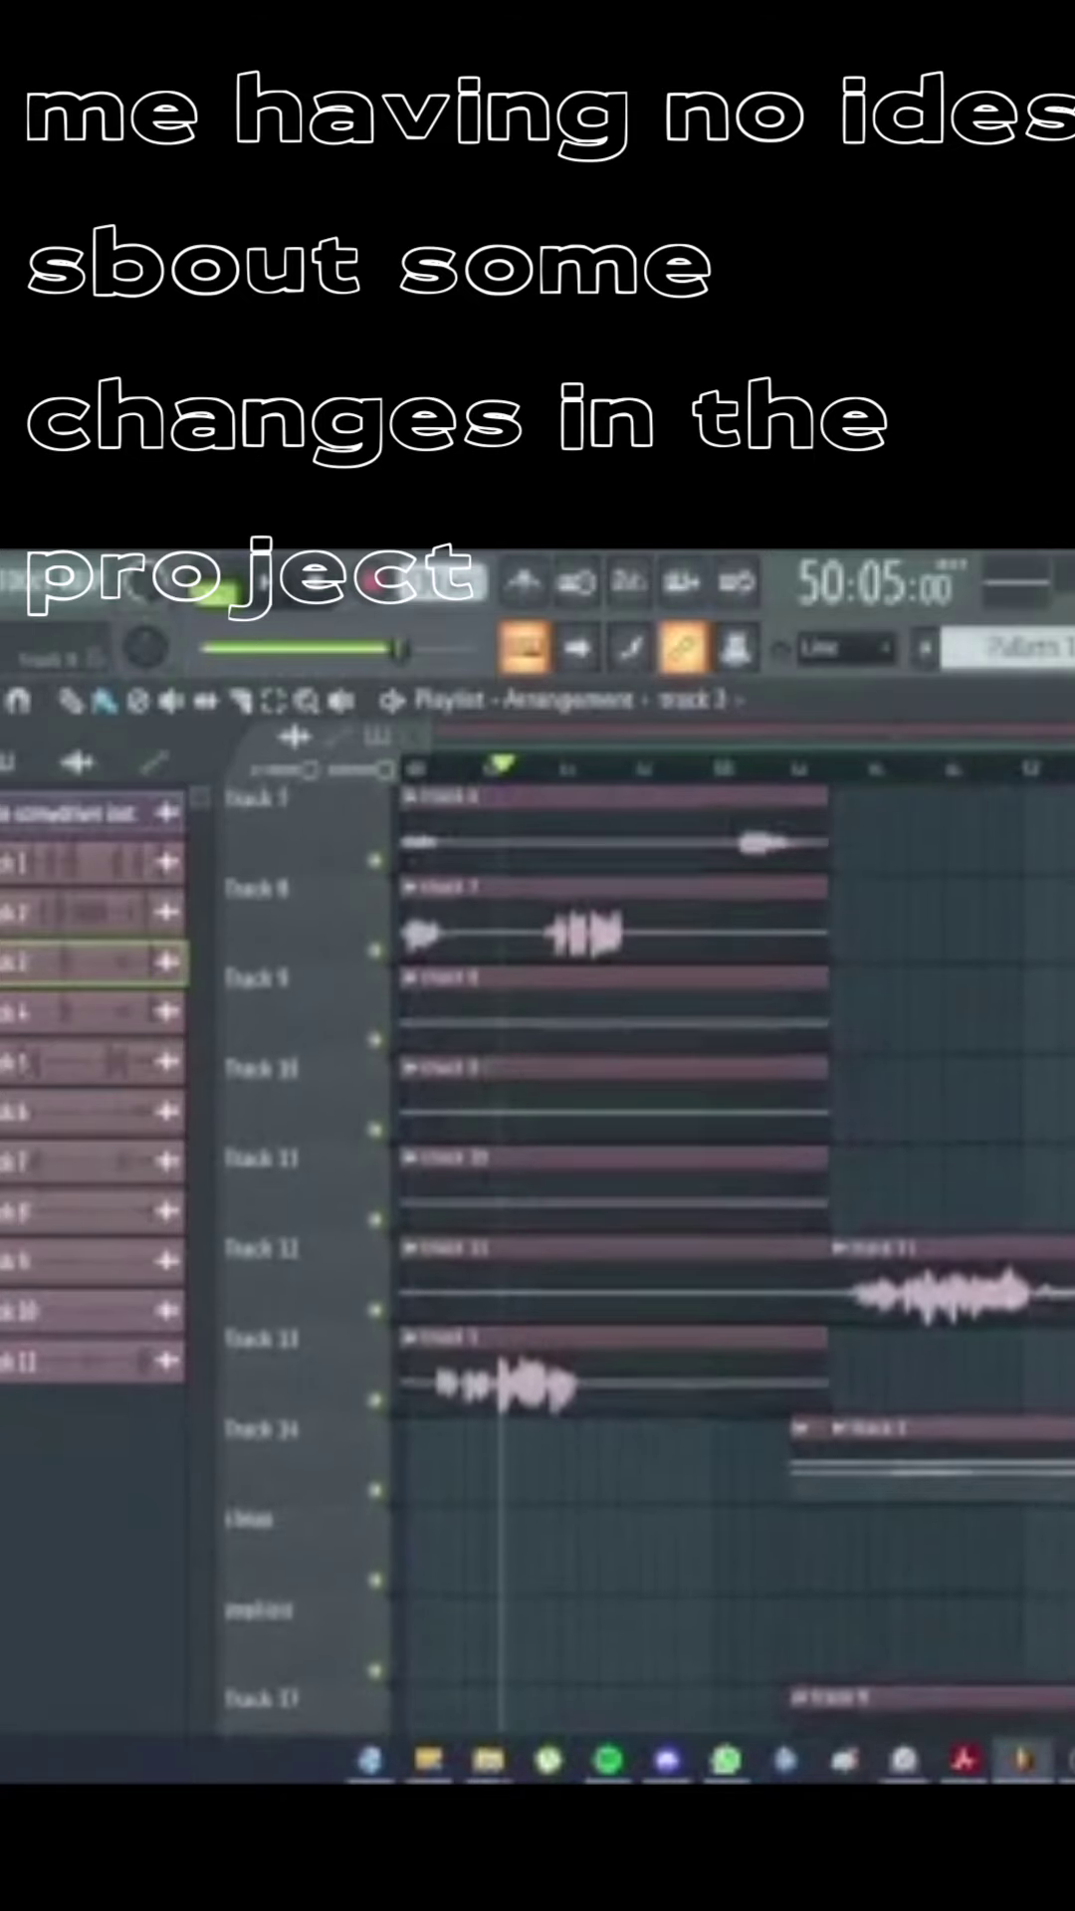
scroll(998, 1146, "up", 3)
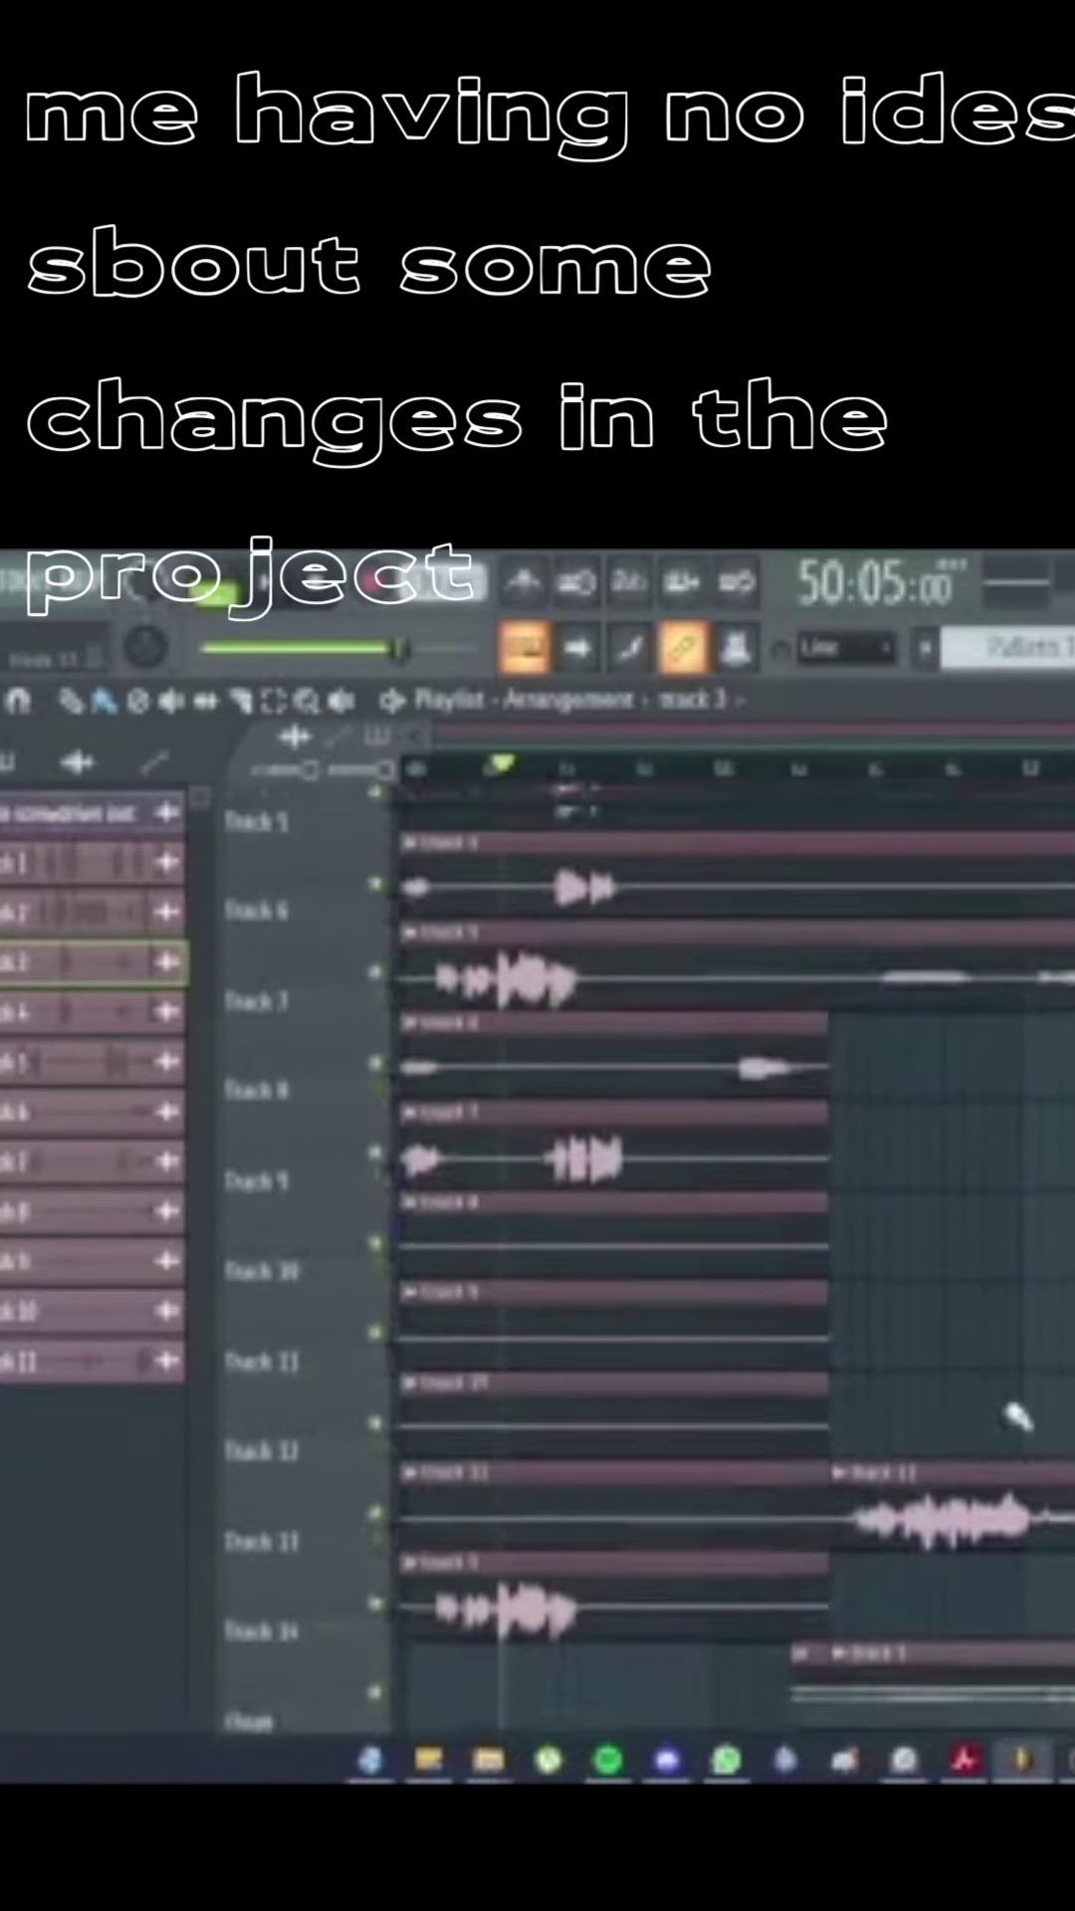
scroll(1023, 1353, "down", 2)
scroll(1023, 1335, "up", 2)
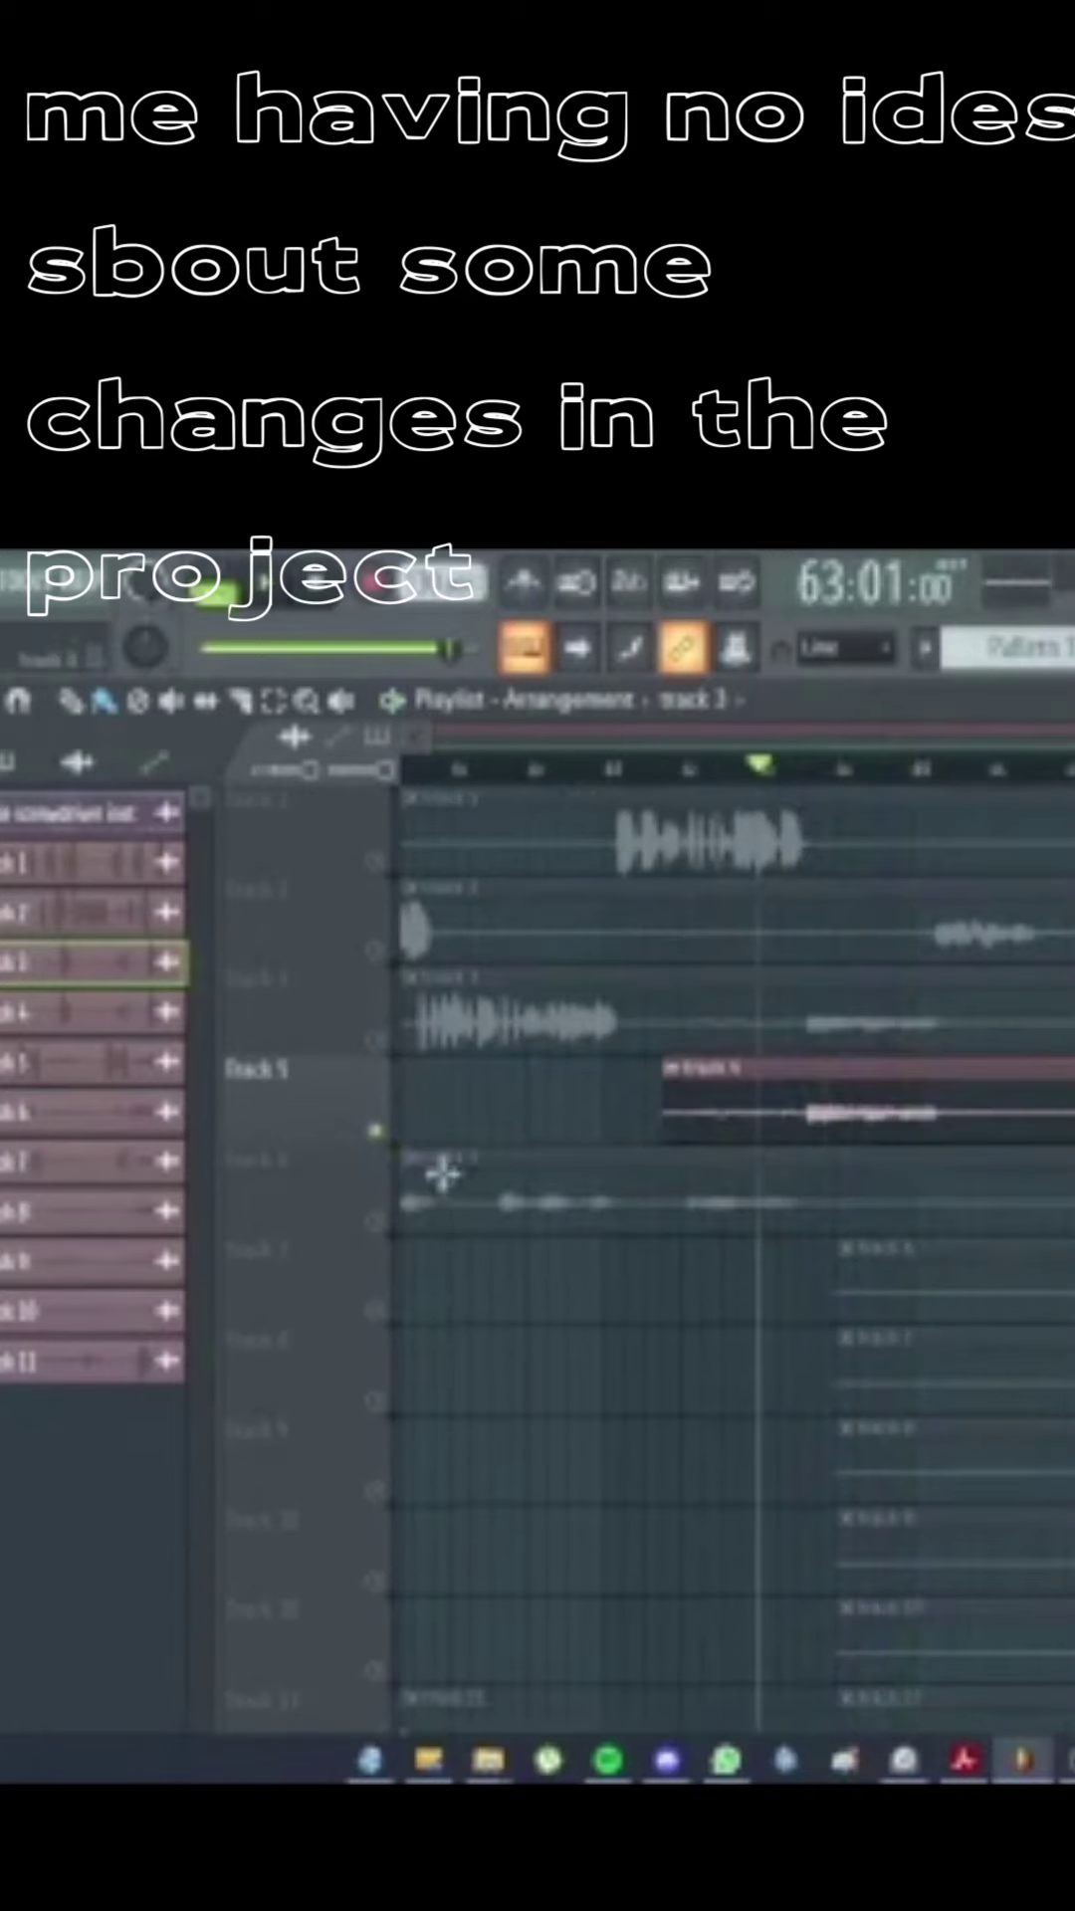
Step: End the solo on track 5 and review the vocal and automation clips around 63:01 down to track 28
scroll(747, 1154, "down", 15)
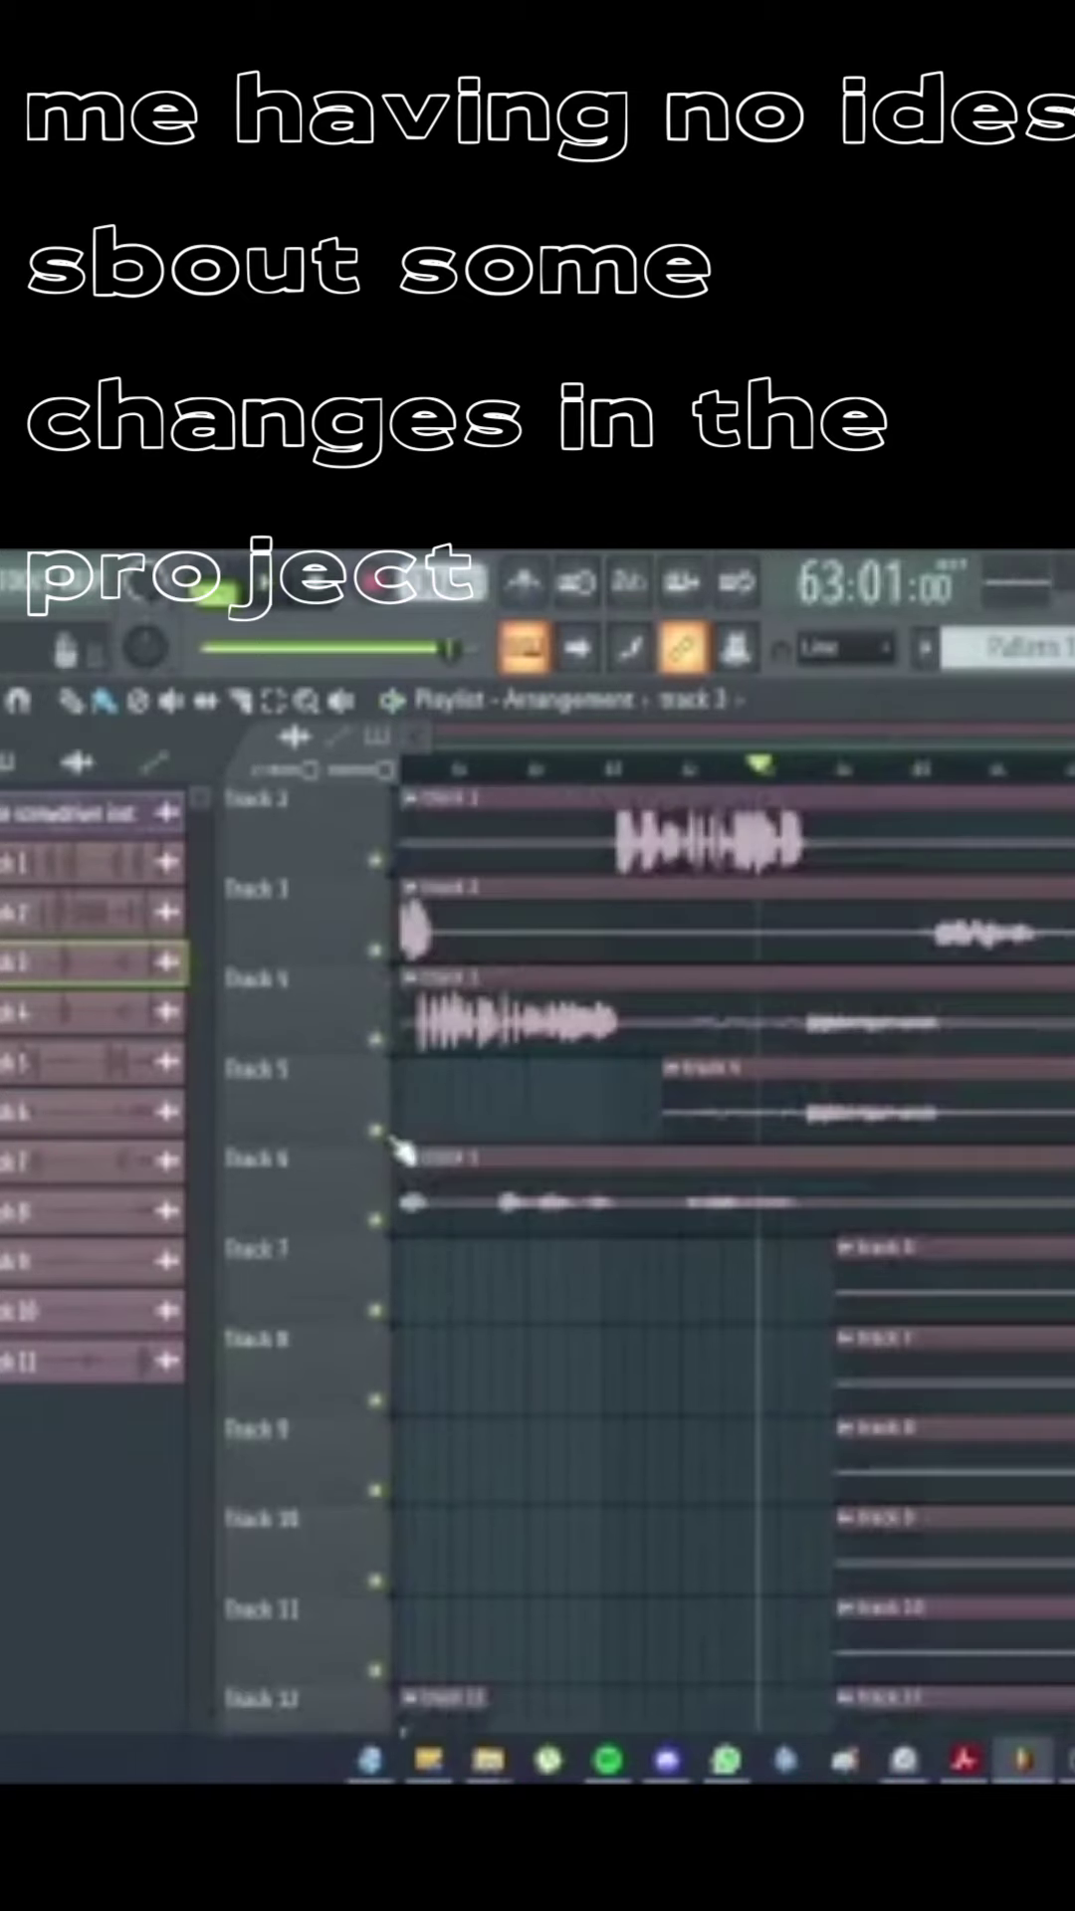
scroll(762, 1189, "down", 15)
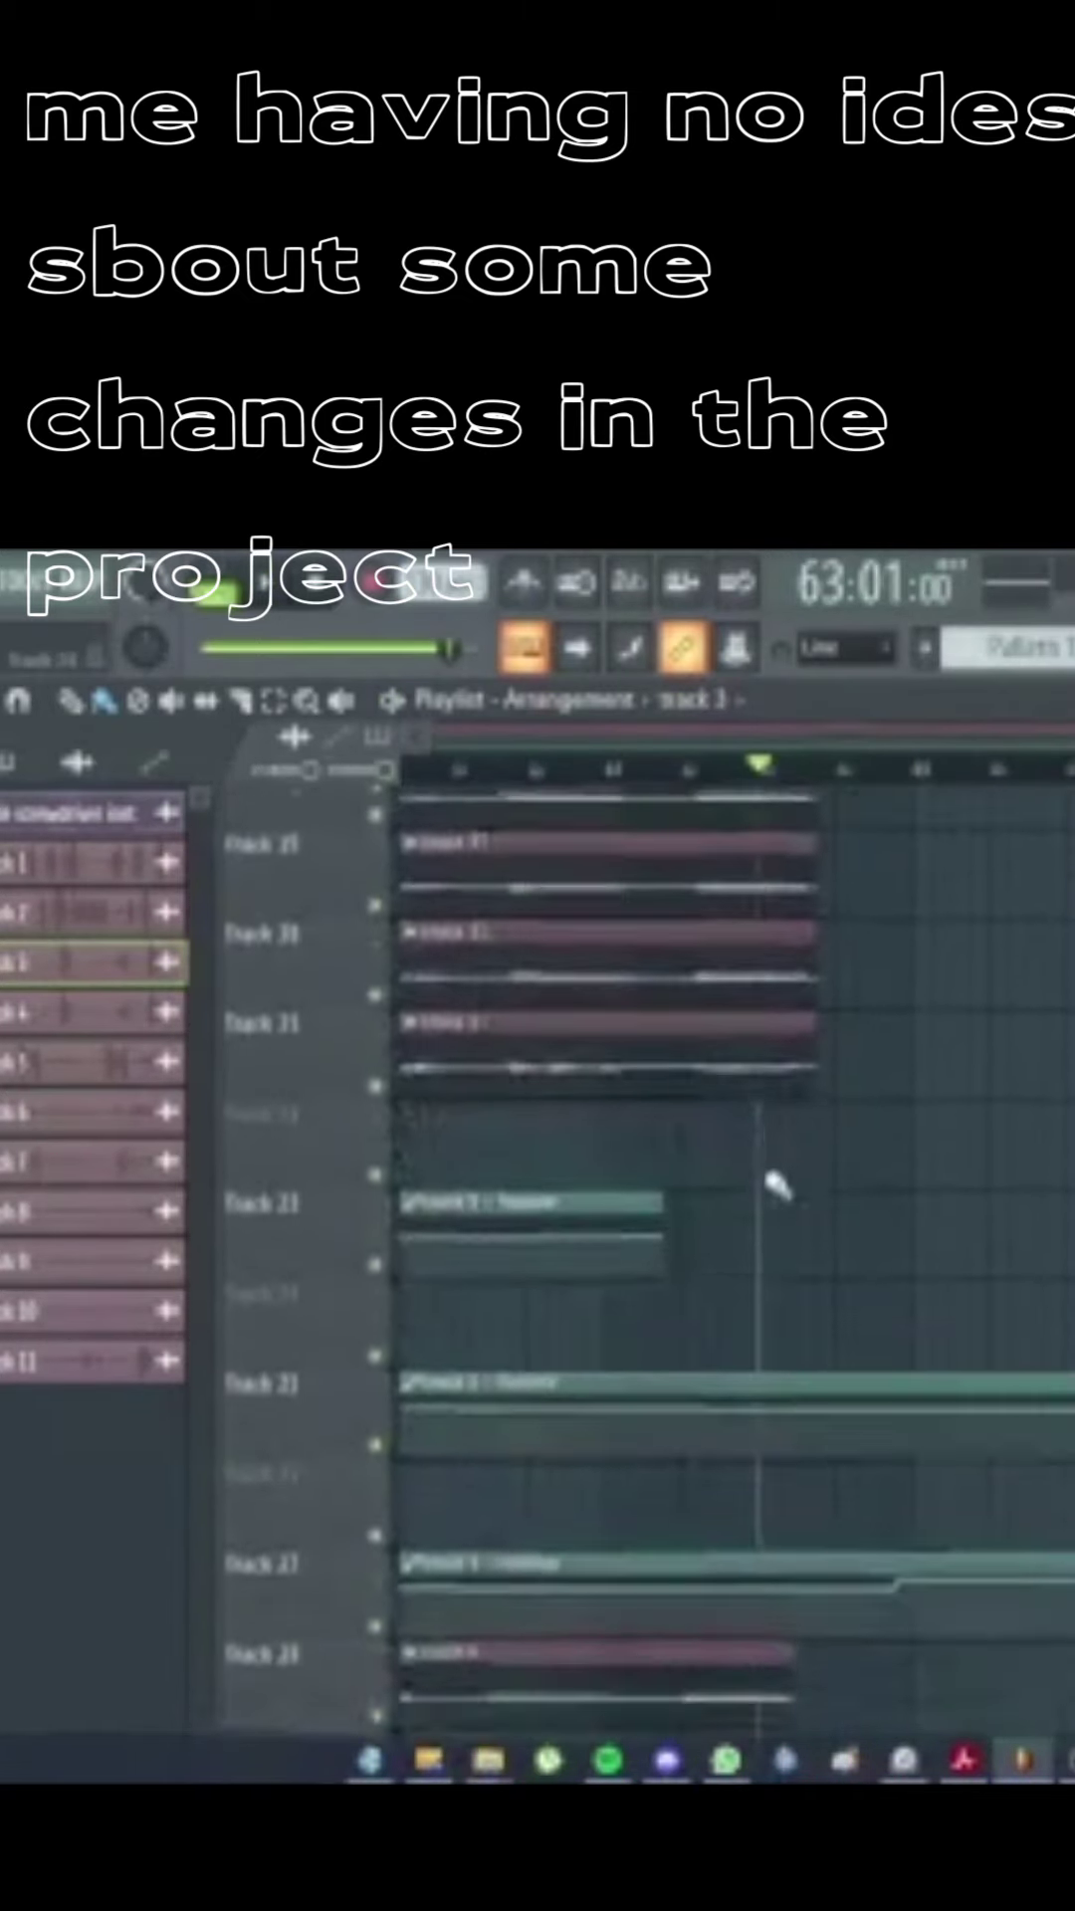
scroll(767, 1193, "up", 10)
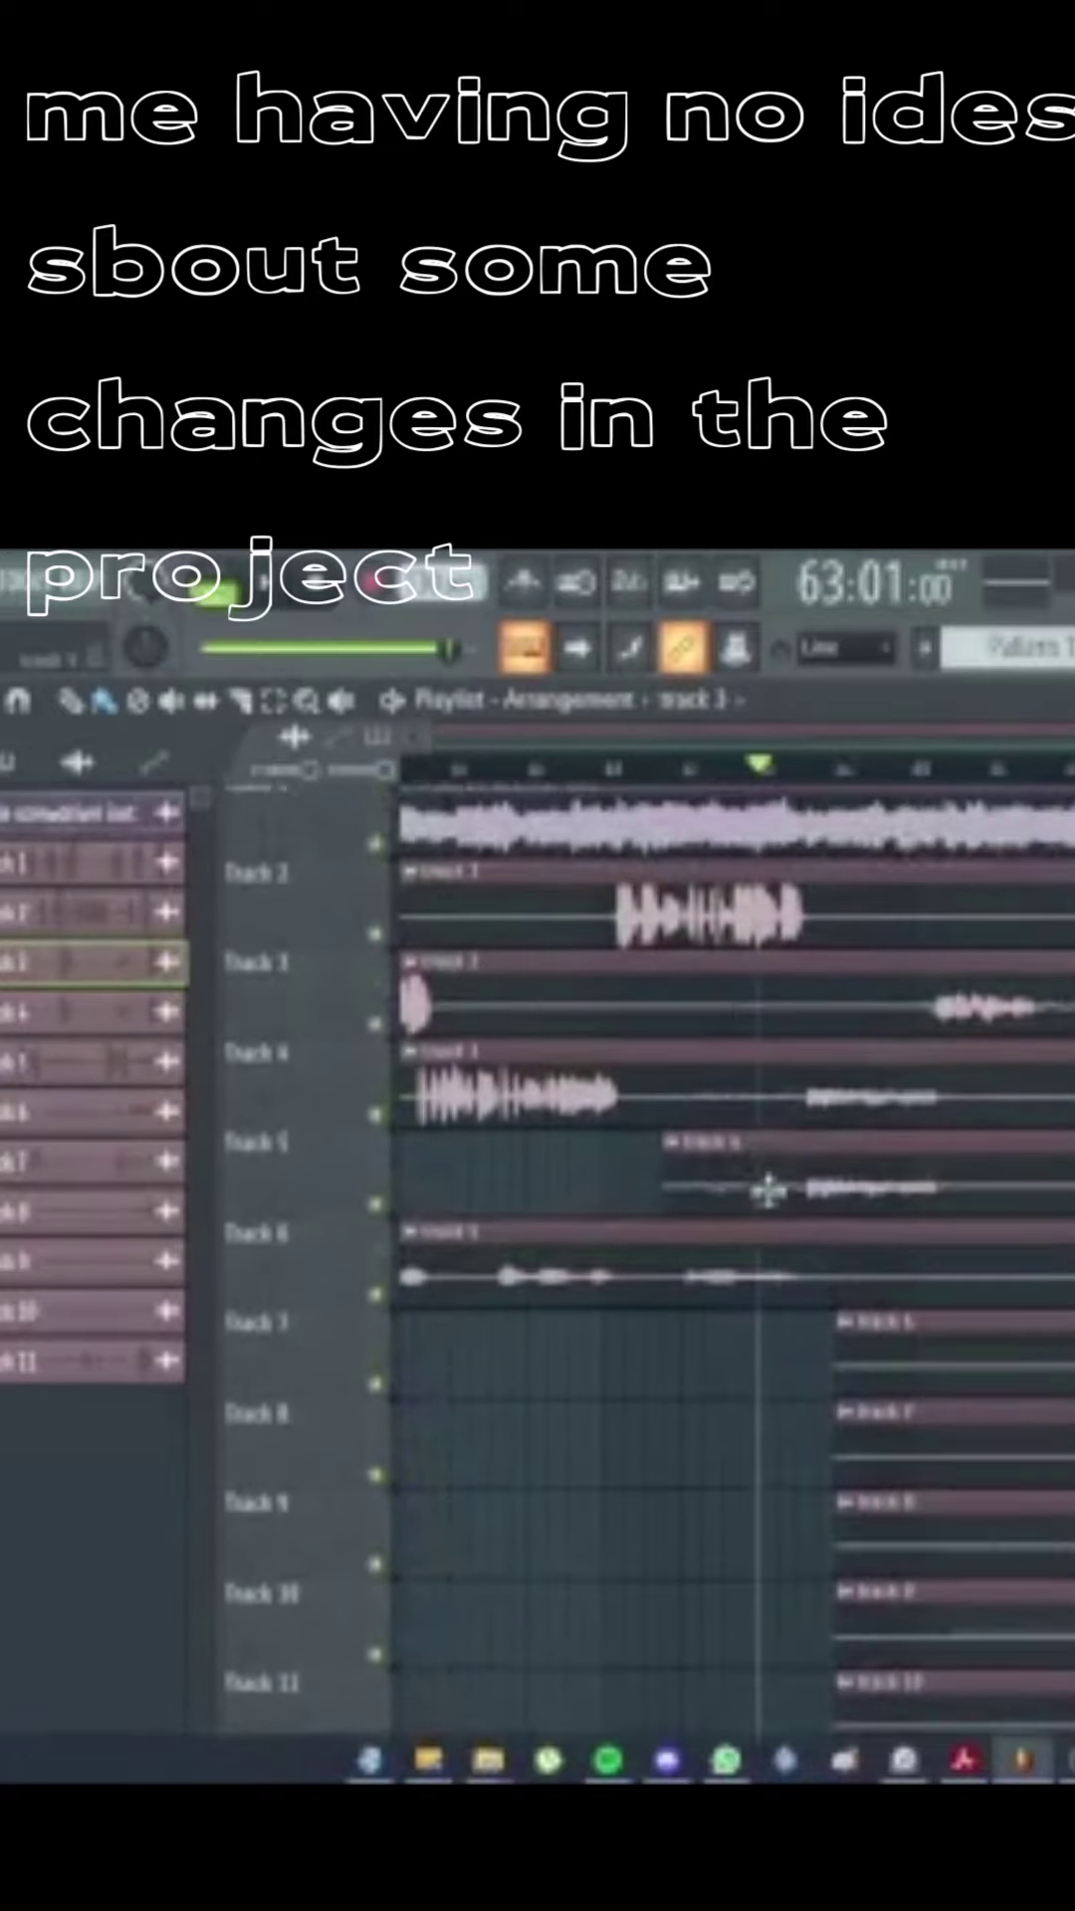